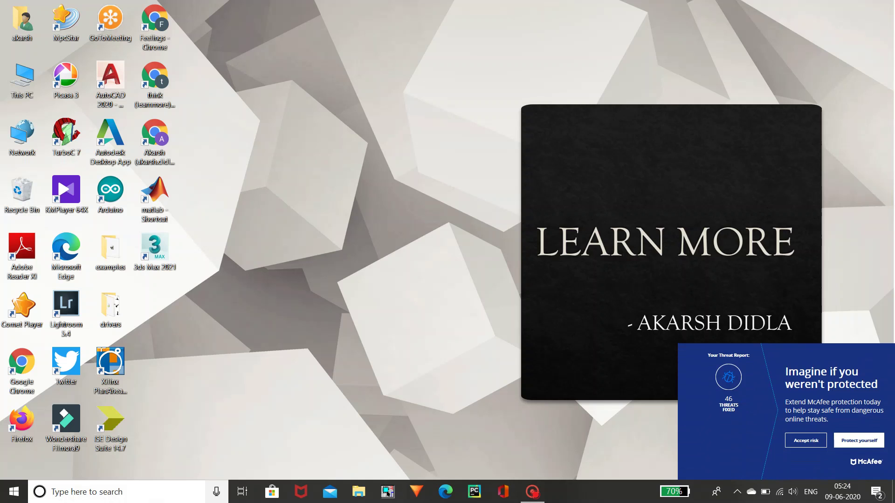
# - Search Windows for 'ms' and launch the Office app from the best match
pyautogui.click(73, 498)
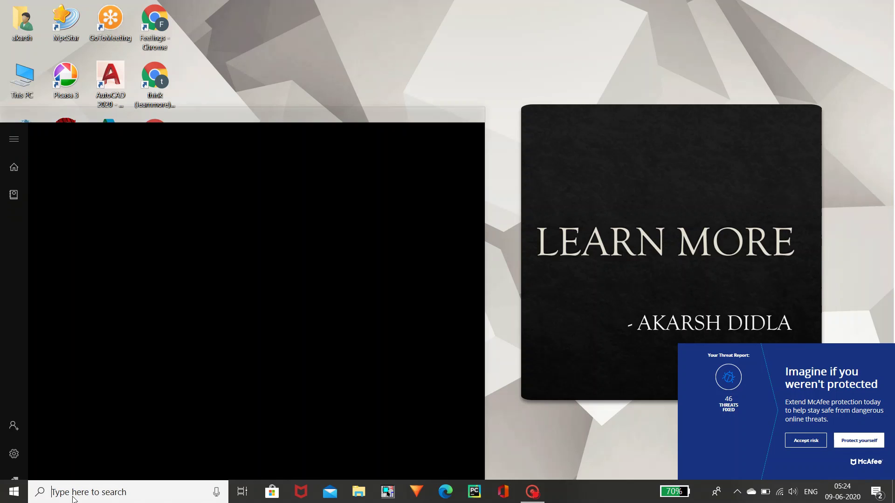
pyautogui.write('ms')
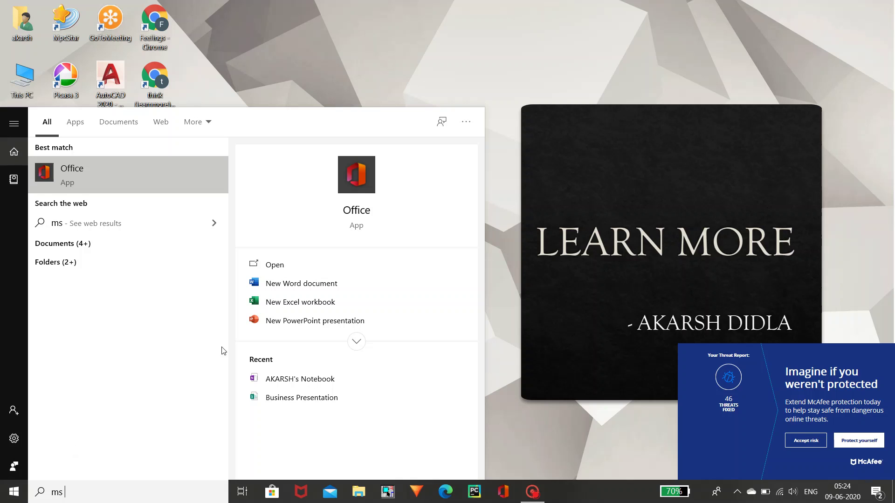
pyautogui.click(304, 271)
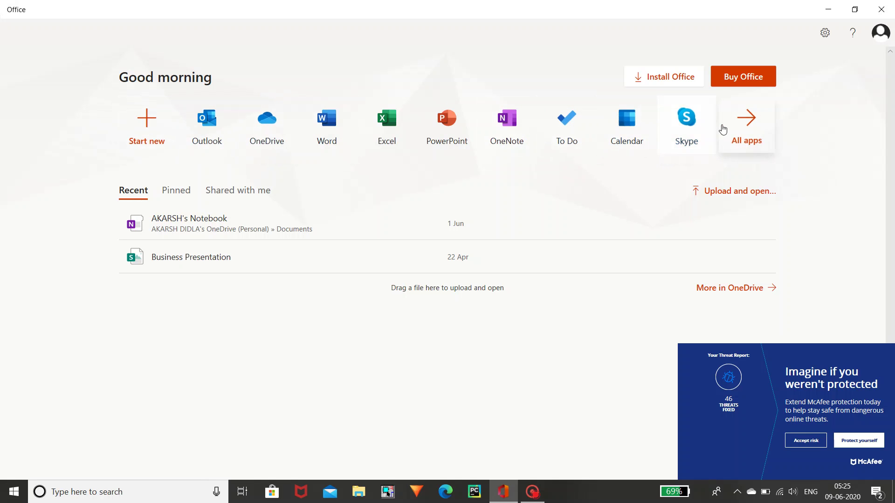
# - Open the All apps tile to list the Microsoft 365 apps and related sections
pyautogui.click(734, 129)
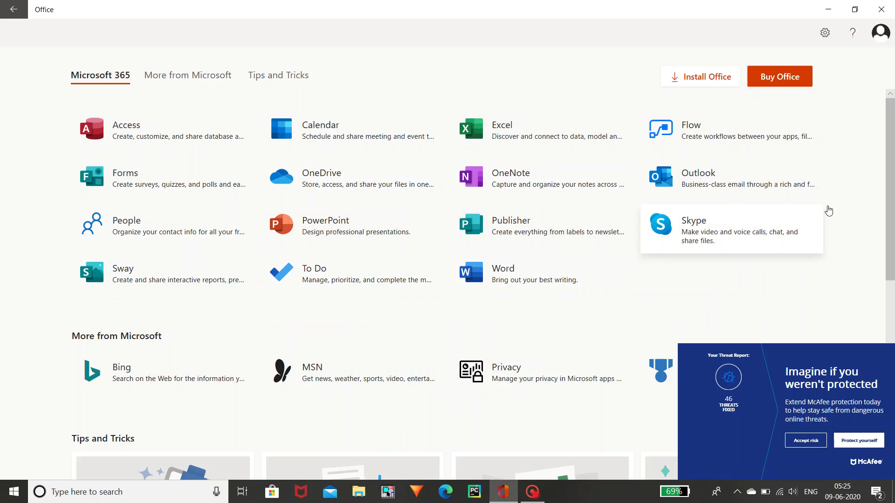
pyautogui.scroll(-6, 752, 235)
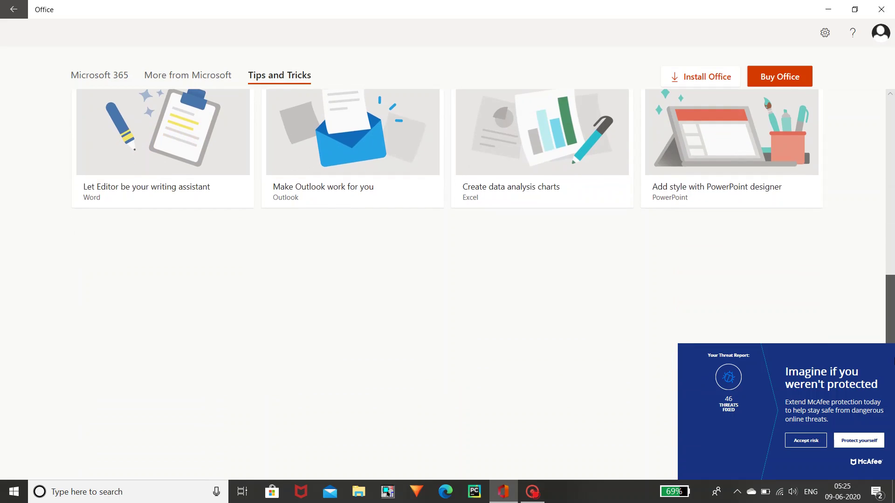
pyautogui.scroll(5, 892, 243)
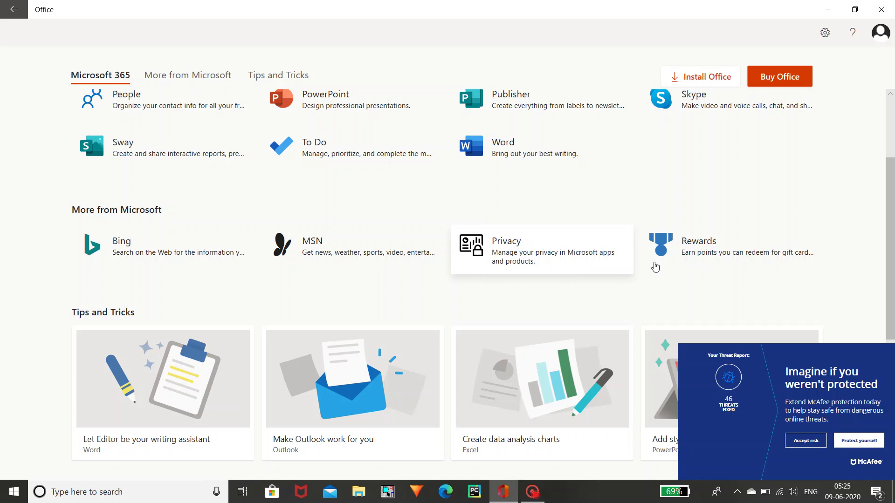
pyautogui.scroll(2, 892, 193)
pyautogui.scroll(1, 892, 193)
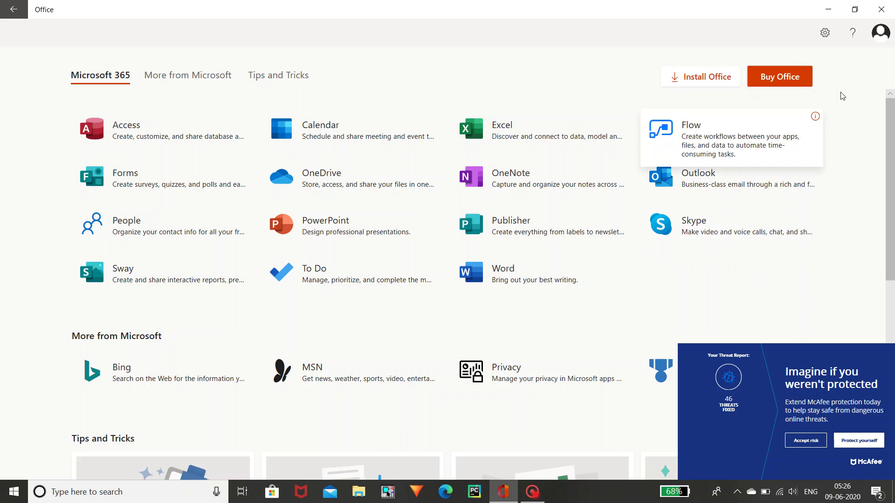
# - Close the Office app, then search Windows and pick Excel from the results
pyautogui.click(881, 9)
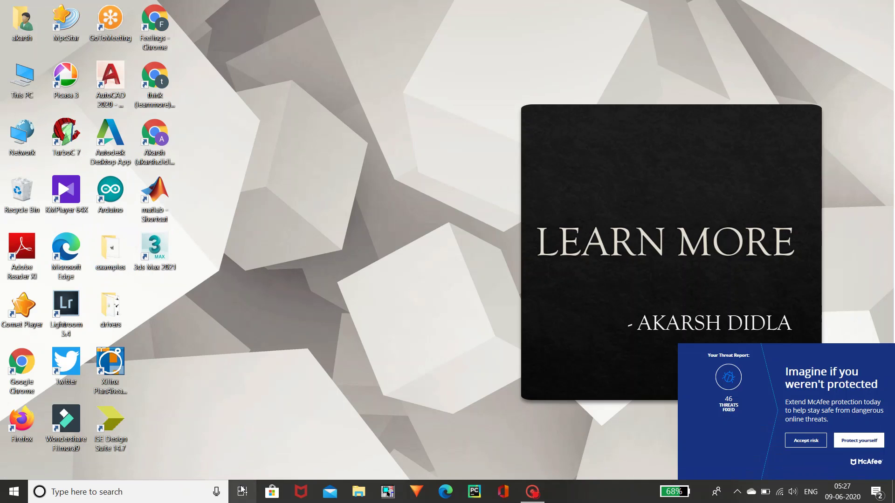
pyautogui.click(117, 491)
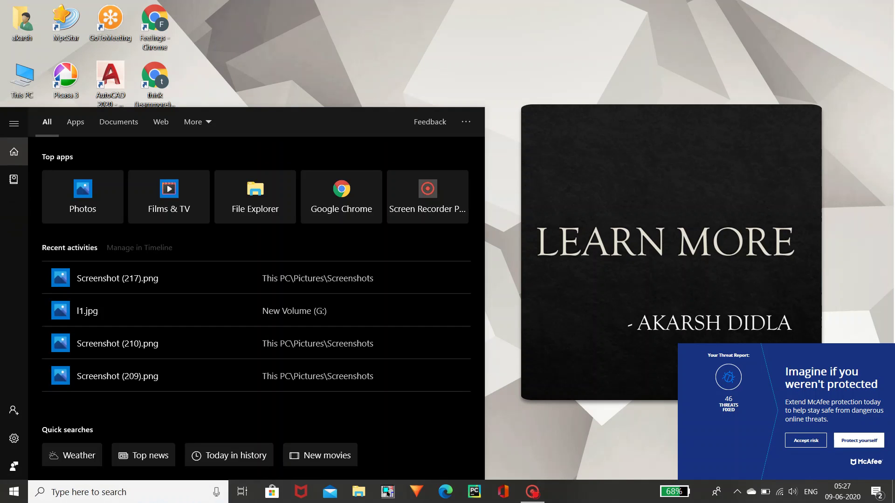
pyautogui.write('em')
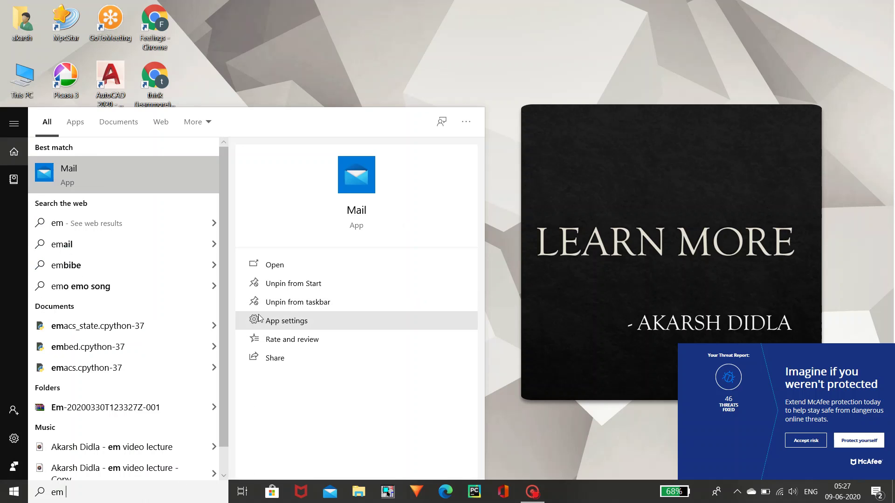
pyautogui.press('BackSpace')
pyautogui.write('s')
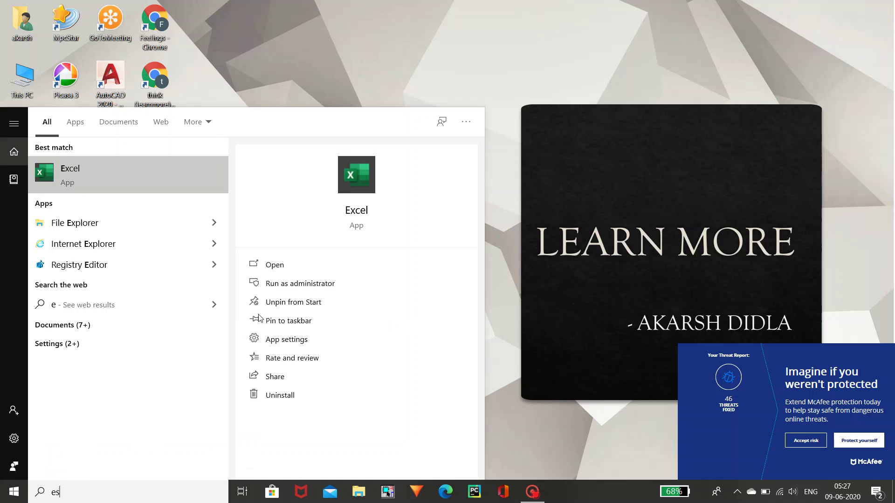
pyautogui.press('BackSpace')
pyautogui.click(303, 269)
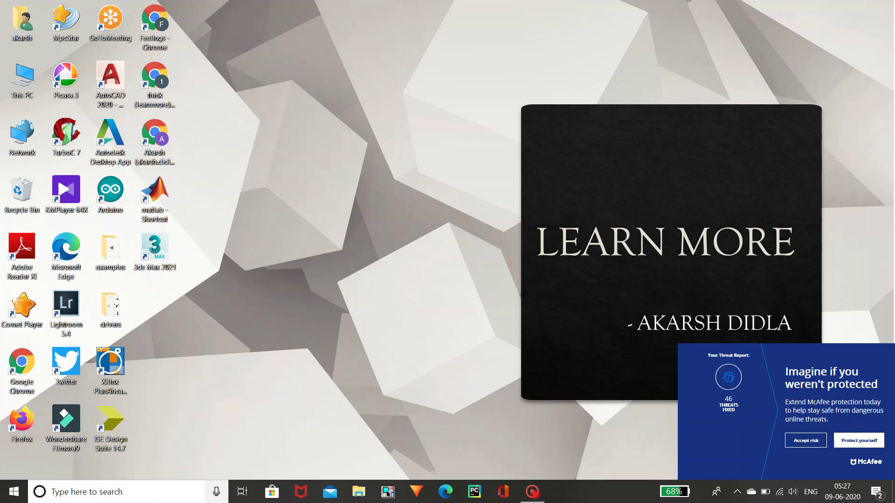
# - Search Windows again for 'ms e' and launch Excel from the results
pyautogui.click(83, 493)
pyautogui.write('ms')
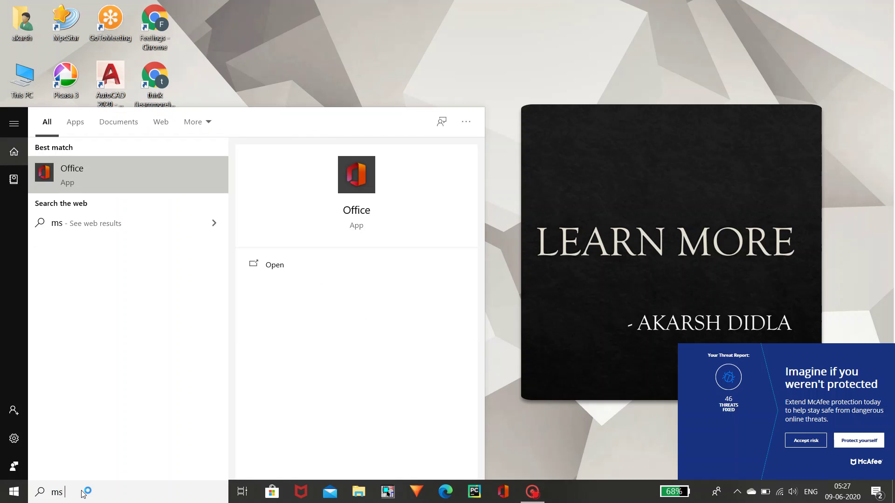
pyautogui.write(' e')
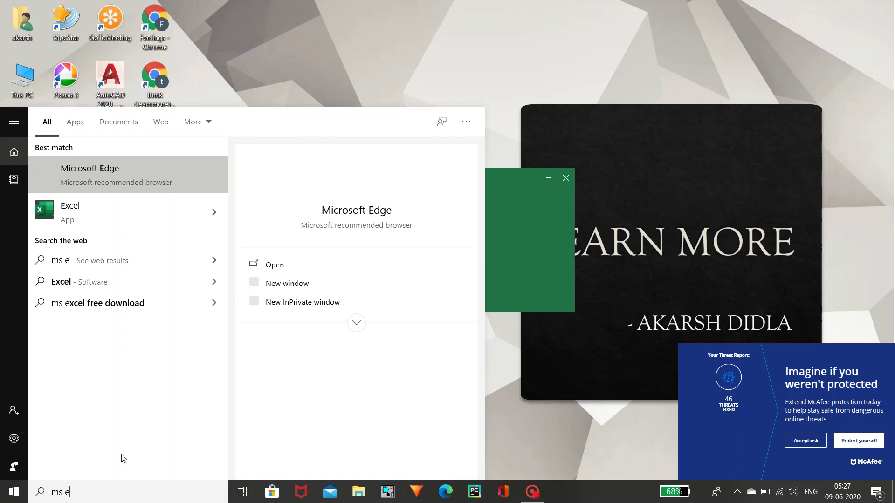
pyautogui.click(532, 74)
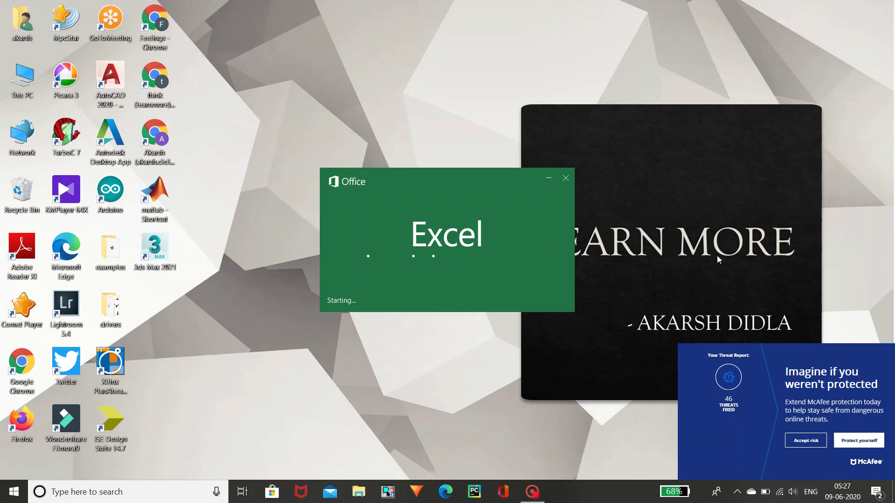
# - Dismiss the McAfee popup with Accept risk so Excel's Home screen loads
pyautogui.click(806, 440)
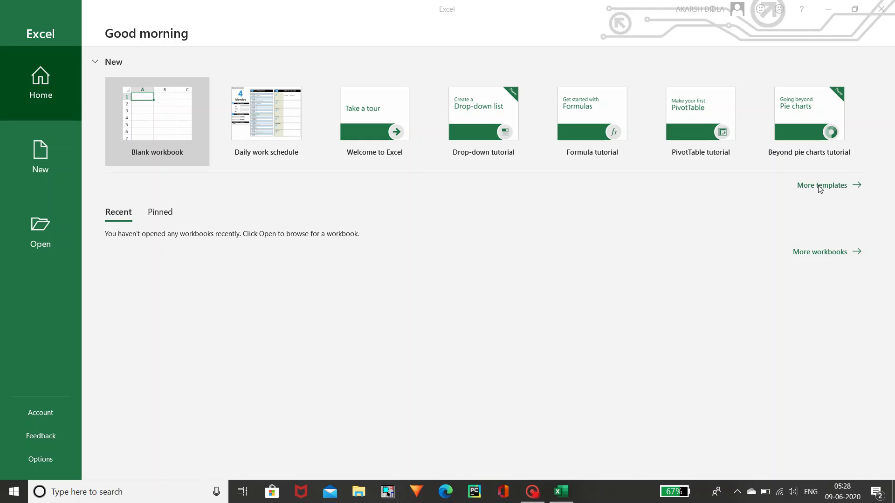
# - Browse the More templates gallery, then create a new Blank workbook, Book1
pyautogui.click(819, 187)
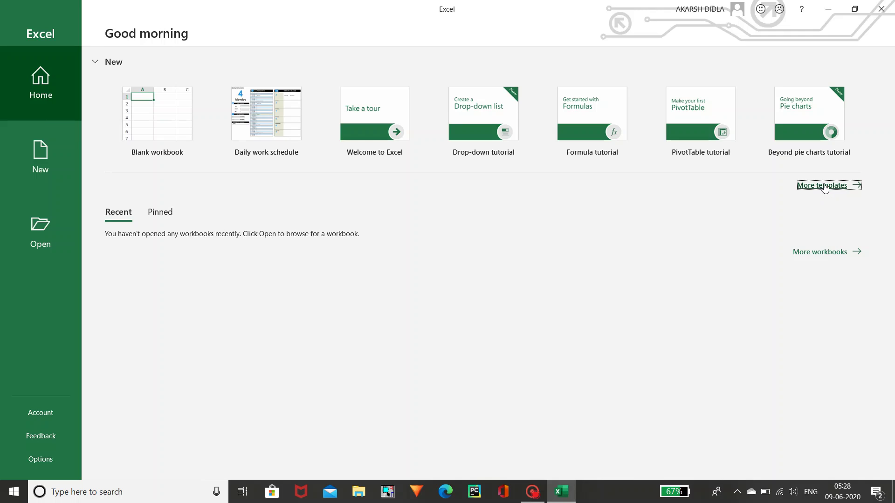
pyautogui.click(823, 186)
pyautogui.moveTo(893, 119); pyautogui.dragTo(893, 169)
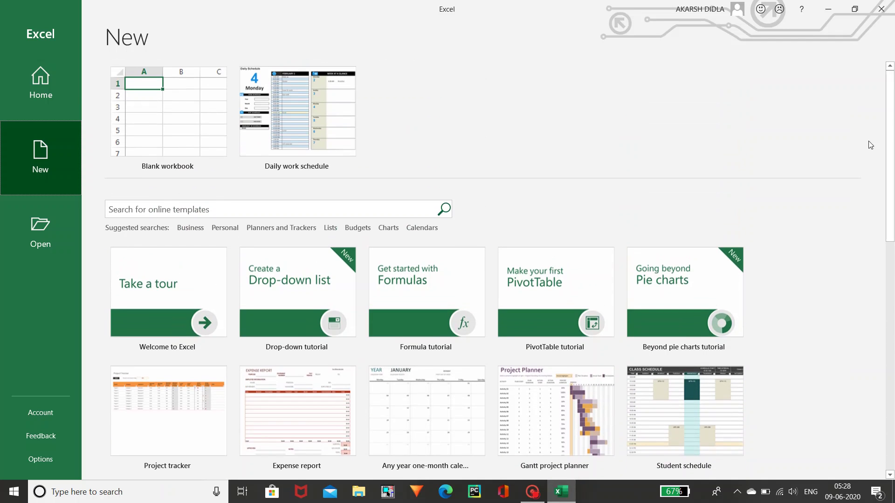
pyautogui.click(211, 140)
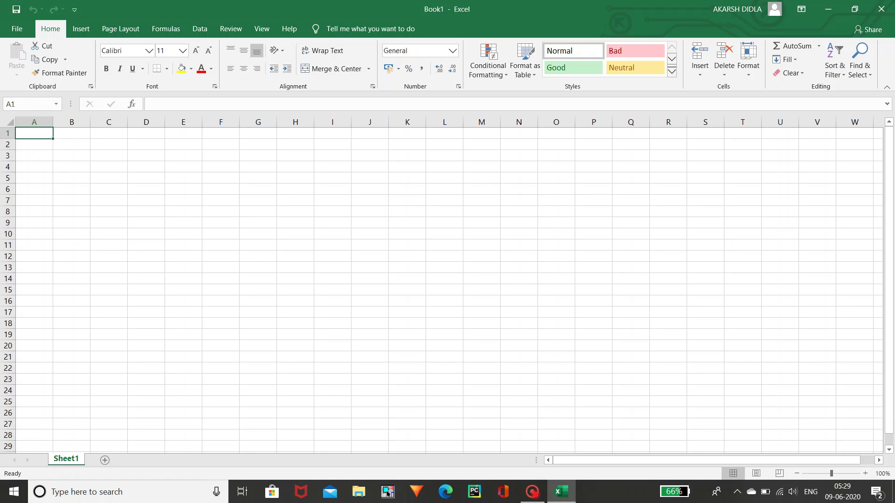
pyautogui.click(10, 104)
pyautogui.press('End')
pyautogui.click(43, 153)
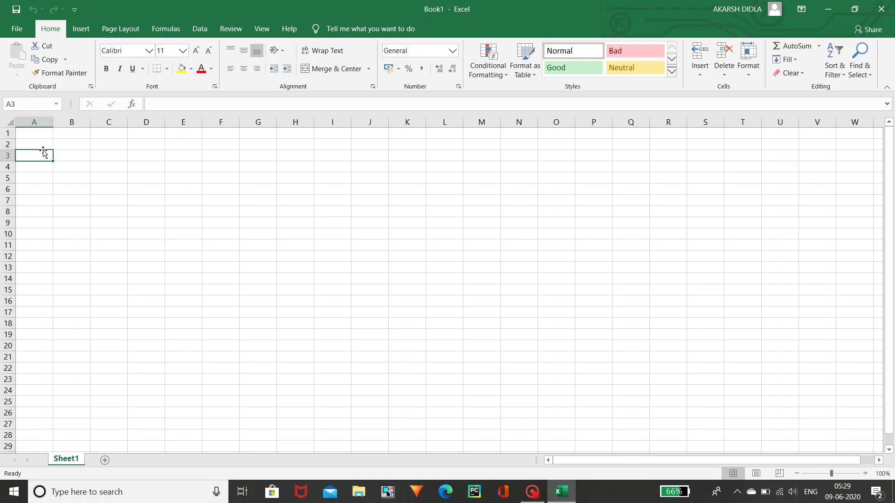
pyautogui.press('Down')
pyautogui.press('Down')
pyautogui.press('Down')
pyautogui.press('Down')
pyautogui.press('Down')
pyautogui.press('Down')
pyautogui.press('Down')
pyautogui.press('Down')
pyautogui.press('Down')
pyautogui.press('Down')
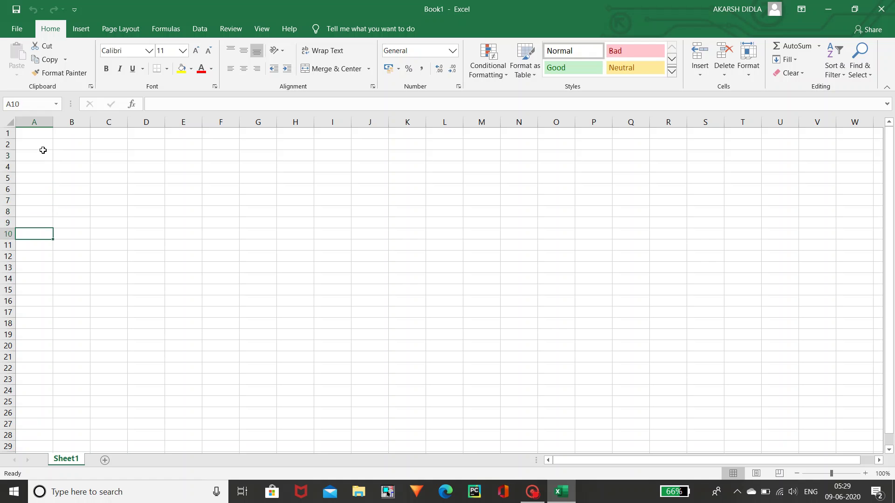
pyautogui.press('Down')
pyautogui.press('Down')
pyautogui.press('Down')
pyautogui.press('Down')
pyautogui.press('Down')
pyautogui.press('Down')
pyautogui.press('Up')
pyautogui.press('Up')
pyautogui.press('Up')
pyautogui.press('Up')
pyautogui.press('Up')
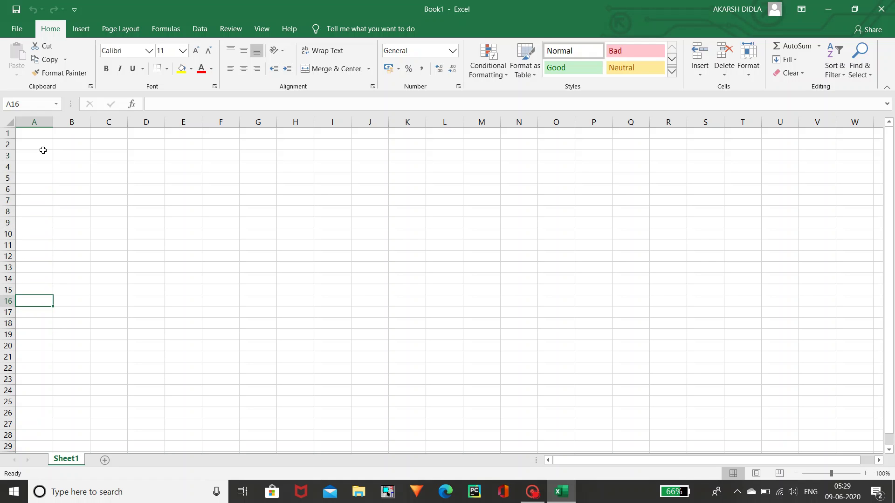
pyautogui.press('Up')
pyautogui.press('Up')
pyautogui.press('Up')
pyautogui.press('Up')
pyautogui.press('Up')
pyautogui.press('Up')
pyautogui.press('Up')
pyautogui.press('Up')
pyautogui.press('Up')
pyautogui.press('Up')
pyautogui.press('Up')
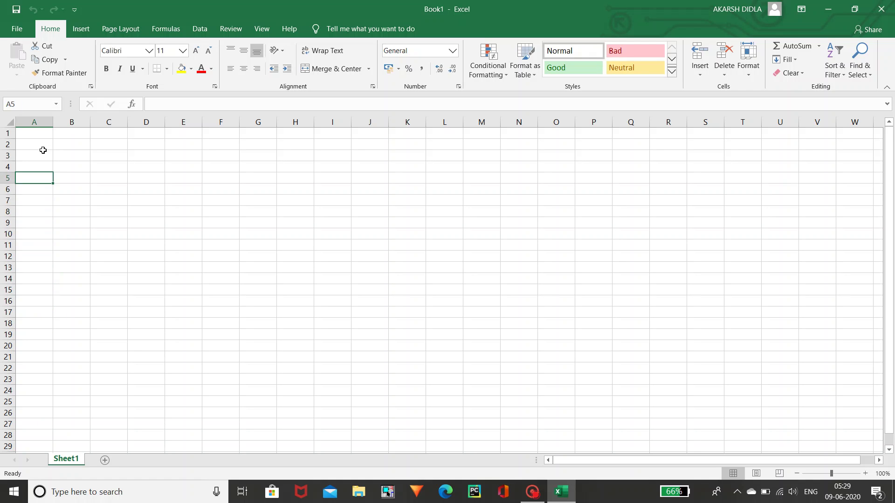
pyautogui.press('Down')
pyautogui.press('Down')
pyautogui.press('Down')
pyautogui.press('Up')
pyautogui.press('Up')
pyautogui.press('Up')
pyautogui.press('Up')
pyautogui.press('Up')
pyautogui.press('Down')
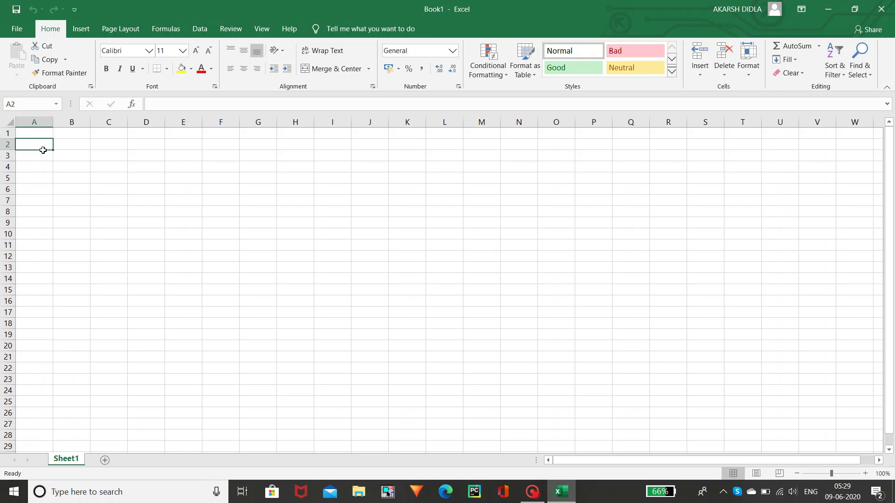
pyautogui.press('Down')
pyautogui.press('Down')
pyautogui.press('Down')
pyautogui.press('Down')
pyautogui.press('Down')
pyautogui.press('Down')
pyautogui.press('Down')
pyautogui.press('Down')
pyautogui.press('Down')
pyautogui.press('Down')
pyautogui.press('Down')
pyautogui.press('Down')
pyautogui.press('Down')
pyautogui.press('Down')
pyautogui.press('Down')
pyautogui.press('Down')
pyautogui.press('Up')
pyautogui.press('Up')
pyautogui.press('Up')
pyautogui.press('Up')
pyautogui.press('Up')
pyautogui.press('Up')
pyautogui.press('Up')
pyautogui.press('Up')
pyautogui.press('Up')
pyautogui.press('Up')
pyautogui.press('Up')
pyautogui.press('Up')
pyautogui.press('Up')
pyautogui.press('Up')
pyautogui.press('Up')
pyautogui.press('Up')
pyautogui.press('Up')
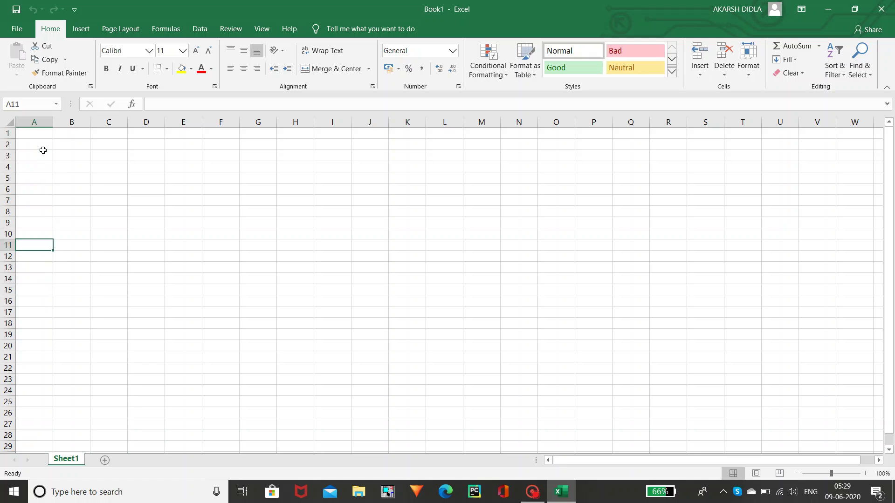
pyautogui.press('Right')
pyautogui.press('Right')
pyautogui.press('Right')
pyautogui.press('Right')
pyautogui.press('Right')
pyautogui.press('Right')
pyautogui.press('Right')
pyautogui.press('Right')
pyautogui.press('Right')
pyautogui.press('Right')
pyautogui.press('Right')
pyautogui.press('Right')
pyautogui.press('Right')
pyautogui.press('Right')
pyautogui.press('Right')
pyautogui.press('Right')
pyautogui.press('Right')
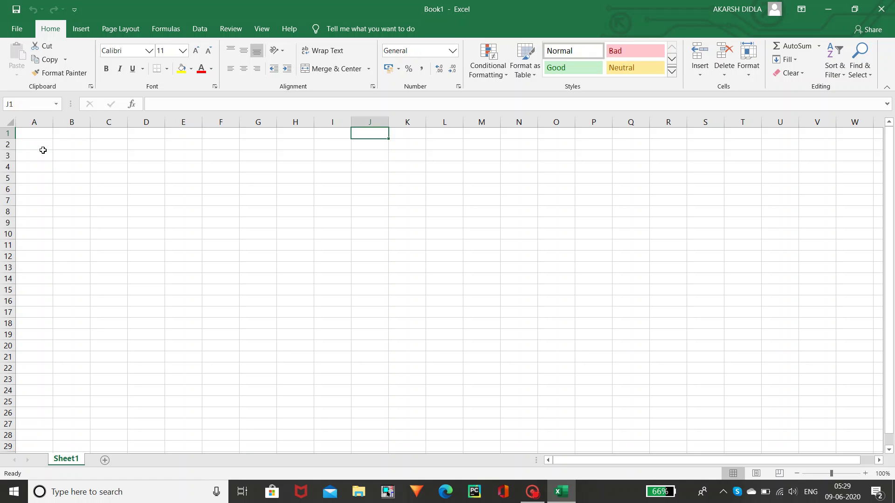
pyautogui.press('Left')
pyautogui.press('Left')
pyautogui.press('Left')
pyautogui.press('Left')
pyautogui.press('Left')
pyautogui.press('Left')
pyautogui.press('Left')
pyautogui.press('Left')
pyautogui.press('Left')
pyautogui.press('Left')
pyautogui.press('Left')
pyautogui.press('Left')
pyautogui.press('Left')
pyautogui.press('Left')
pyautogui.press('Left')
pyautogui.press('Left')
pyautogui.press('Left')
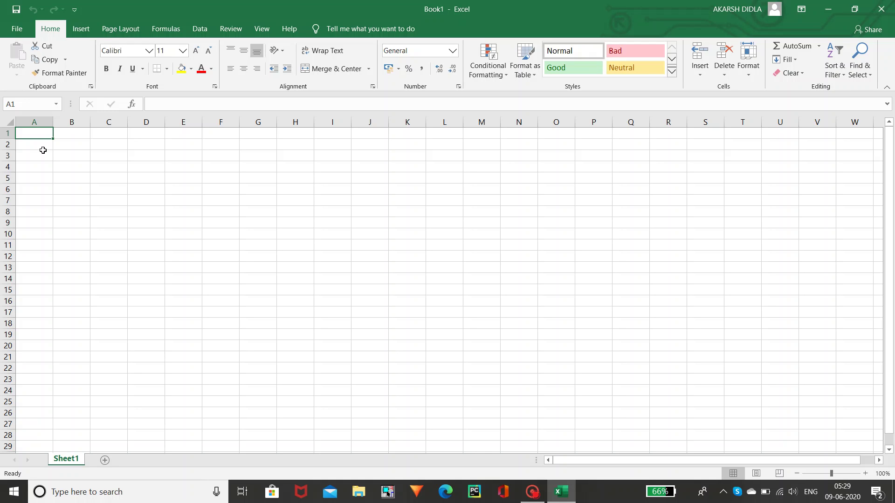
pyautogui.press('Right')
pyautogui.press('Right')
pyautogui.press('Left')
pyautogui.press('Left')
pyautogui.press('Right')
pyautogui.press('Right')
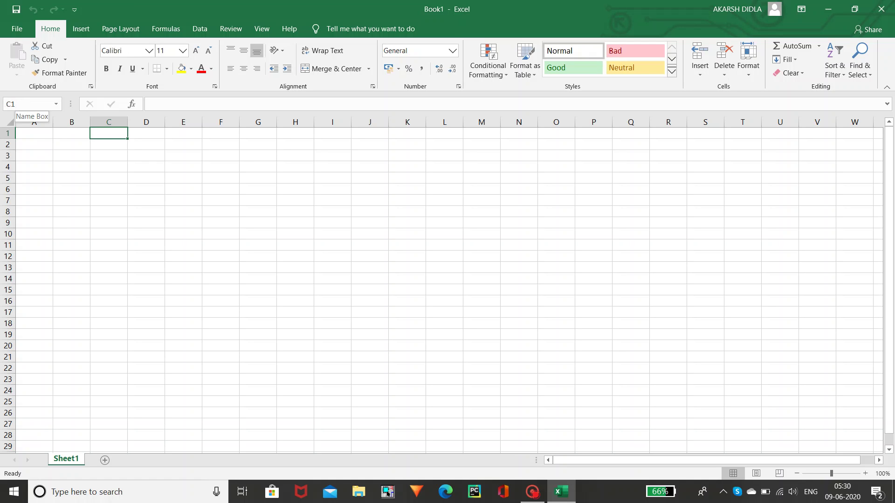
# - Select the whole of column C, then the whole of row 1
pyautogui.press('Down')
pyautogui.press('Down')
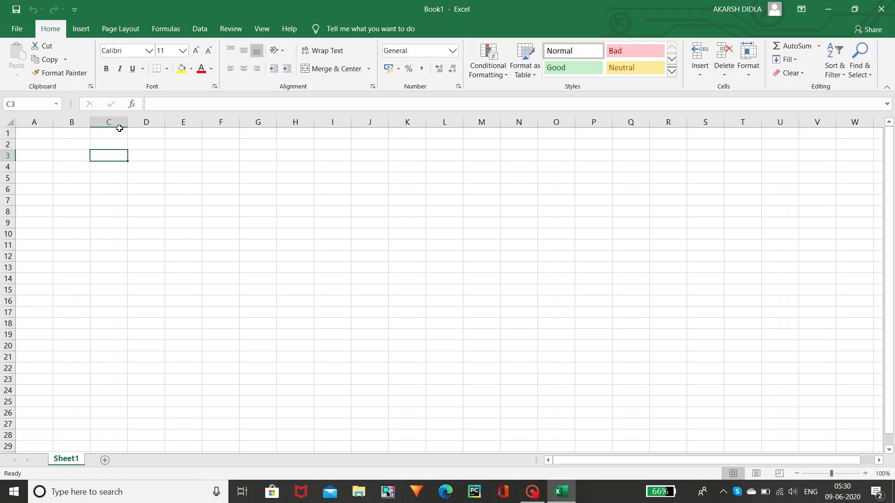
pyautogui.click(114, 122)
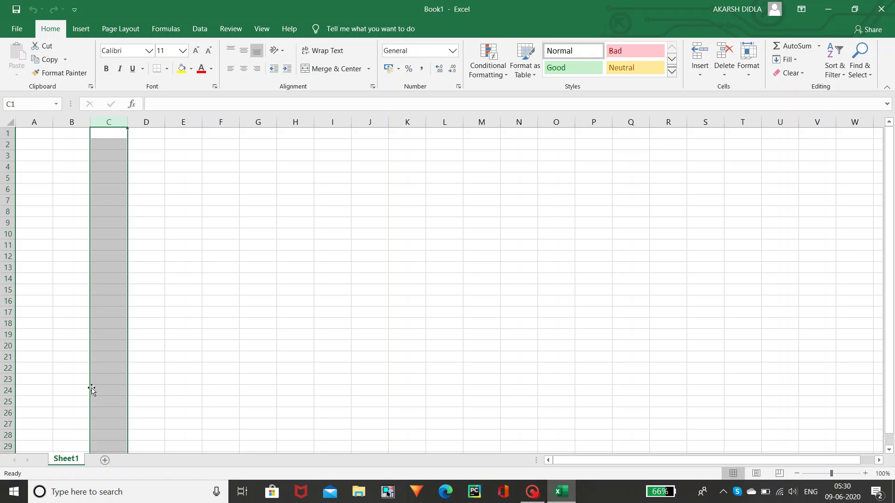
pyautogui.click(7, 132)
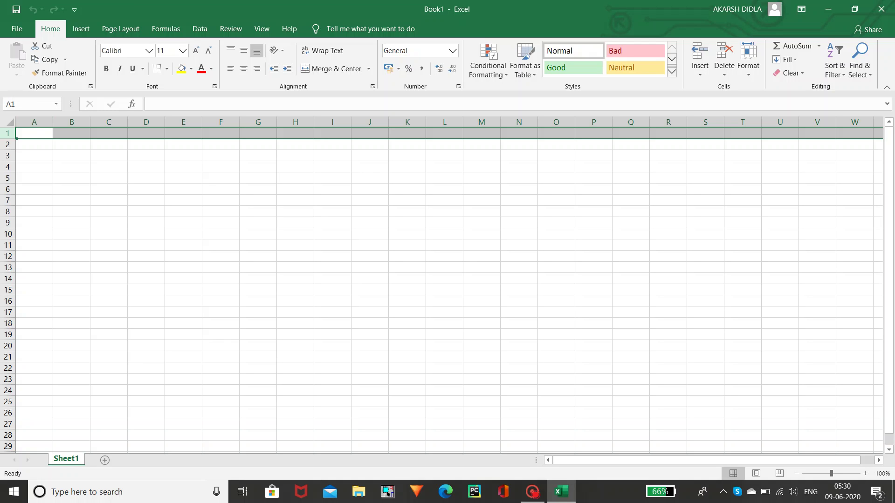
# - Move the active cell from B1 down to B7 and show the Name Box's named-range list
pyautogui.click(89, 136)
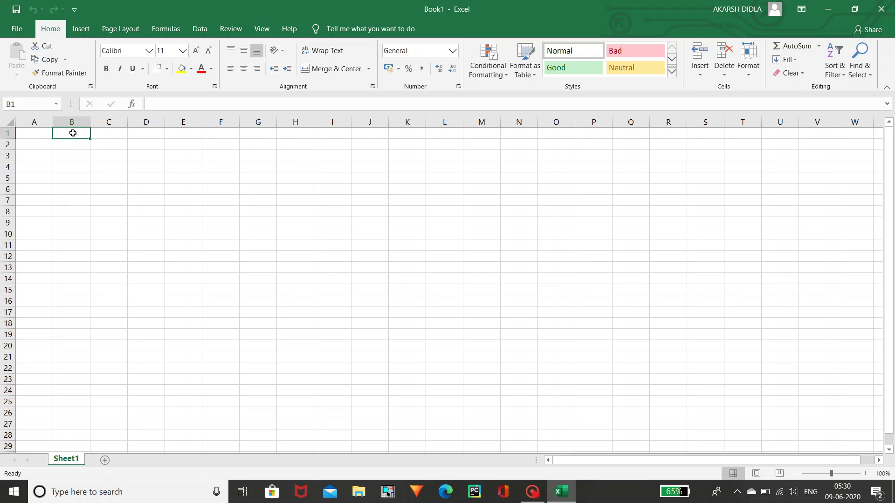
pyautogui.press('Down')
pyautogui.press('Down')
pyautogui.press('Down')
pyautogui.press('Down')
pyautogui.press('Down')
pyautogui.press('Down')
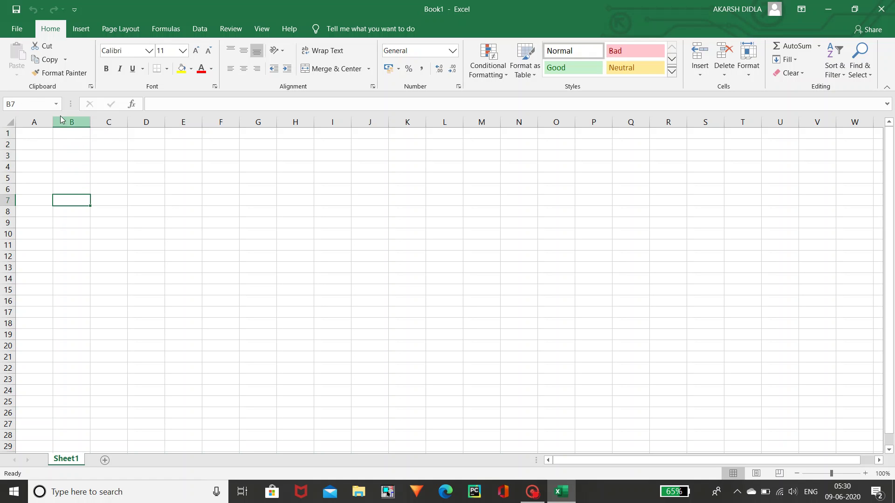
pyautogui.click(56, 105)
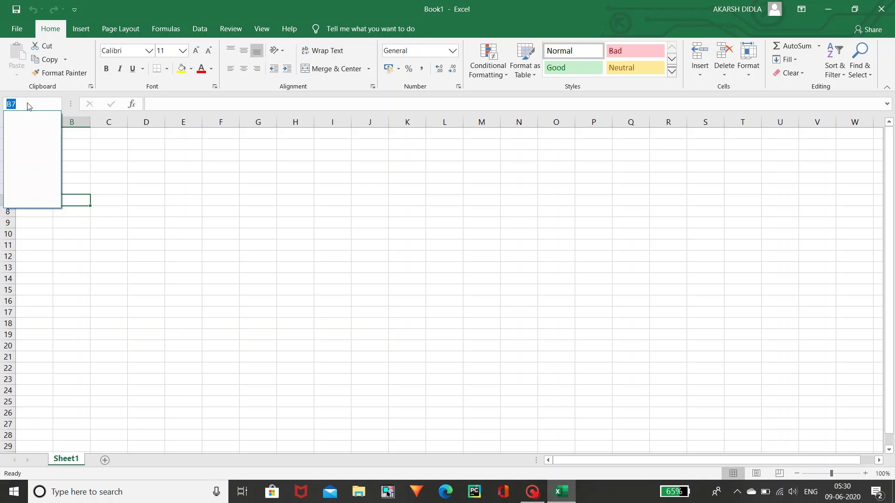
# - Close the Name Box list and enter C5 there to jump to cell C5
pyautogui.press('Escape')
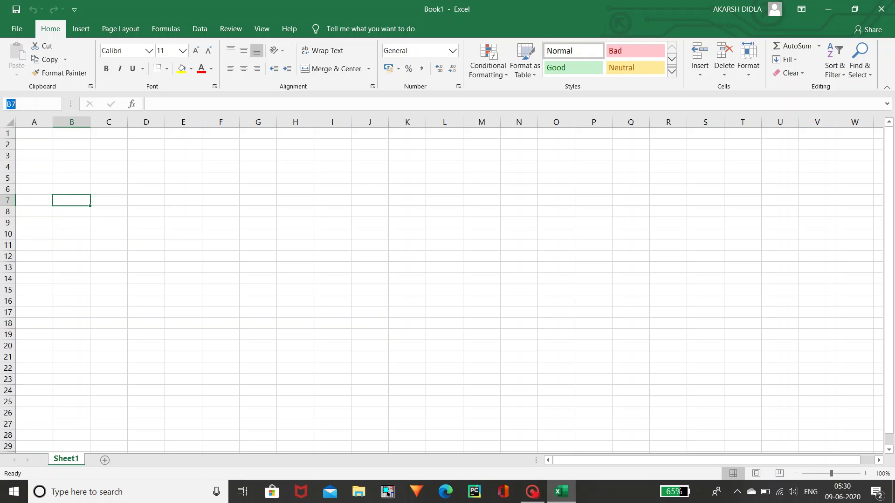
pyautogui.write('c5')
pyautogui.press('Return')
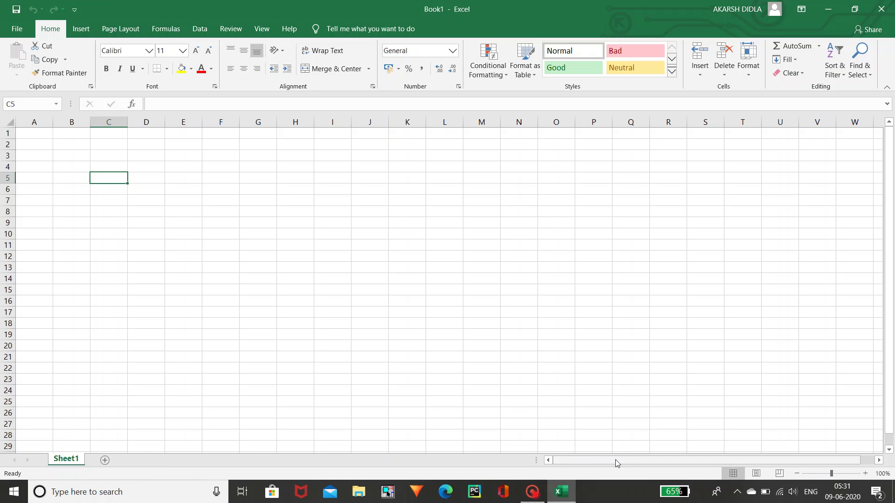
# - Scroll right, select V17, and page right along row 17 to column NS
pyautogui.moveTo(622, 459); pyautogui.dragTo(566, 476)
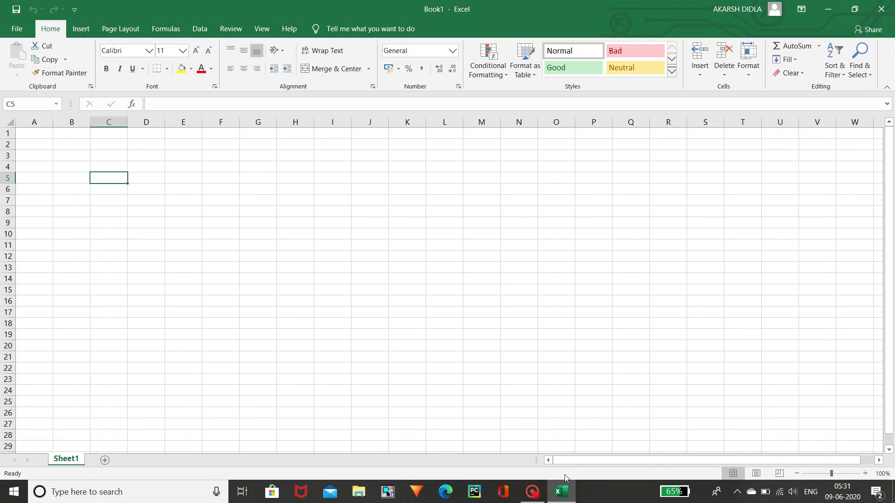
pyautogui.click(814, 311)
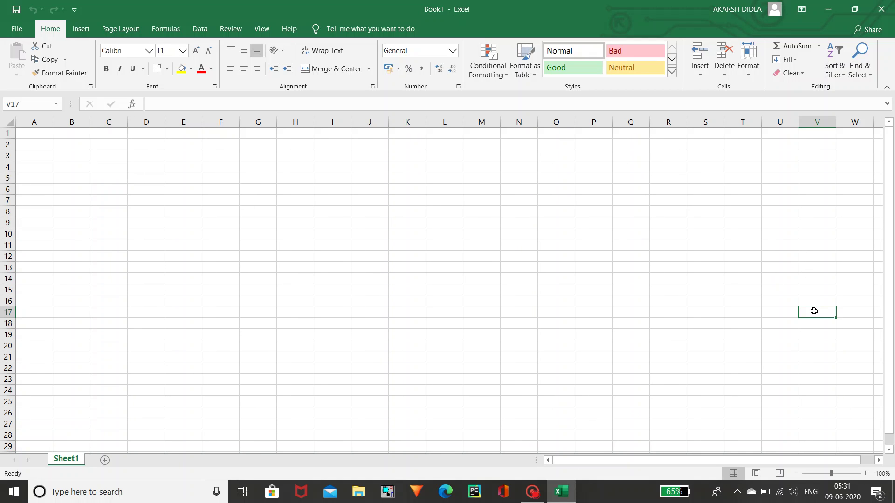
pyautogui.press('Right')
pyautogui.press('Right')
pyautogui.press('Right')
pyautogui.press('Right')
pyautogui.press('Right')
pyautogui.press('Right')
pyautogui.press('Right')
pyautogui.press('Right')
pyautogui.press('Right')
pyautogui.press('Right')
pyautogui.press('Right')
pyautogui.press('Right')
pyautogui.press('Right')
pyautogui.press('Right')
pyautogui.press('Right')
pyautogui.press('Right')
pyautogui.press('Right')
pyautogui.press('Right')
pyautogui.press('Right')
pyautogui.press('Right')
pyautogui.press('Right')
pyautogui.press('Right')
pyautogui.press('Right')
pyautogui.press('Right')
pyautogui.press('Right')
pyautogui.press('Right')
pyautogui.press('Right')
pyautogui.press('Right')
pyautogui.press('Right')
pyautogui.press('Right')
pyautogui.press('Right')
pyautogui.press('Right')
pyautogui.press('Right')
pyautogui.press('Right')
pyautogui.press('Right')
pyautogui.press('Right')
pyautogui.press('Right')
pyautogui.press('Right')
pyautogui.press('Right')
pyautogui.press('Right')
pyautogui.press('Right')
pyautogui.press('Right')
pyautogui.press('Right')
pyautogui.press('Right')
pyautogui.press('Right')
pyautogui.press('Right')
pyautogui.press('Right')
pyautogui.press('Right')
pyautogui.press('Right')
pyautogui.press('Right')
pyautogui.press('Right')
pyautogui.press('Right')
pyautogui.press('Right')
pyautogui.press('Right')
pyautogui.press('Right')
pyautogui.press('Right')
pyautogui.press('Right')
pyautogui.press('Right')
pyautogui.press('Right')
pyautogui.press('Right')
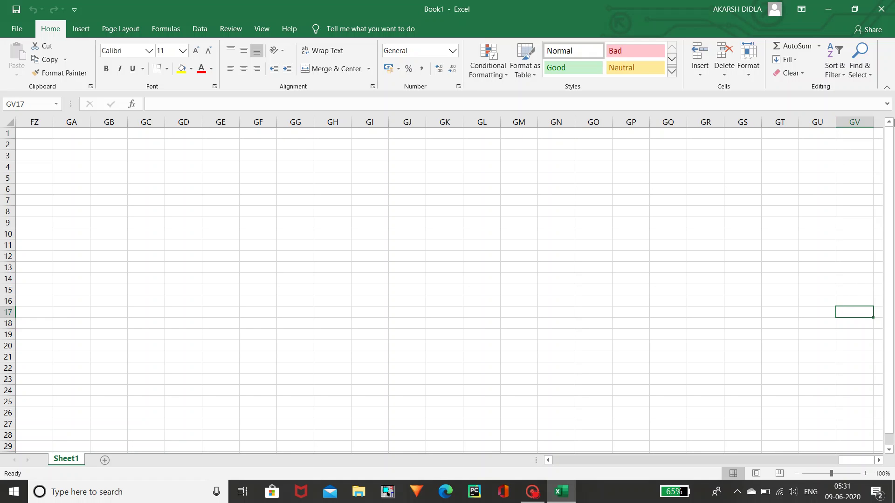
pyautogui.press('Right')
pyautogui.press('Right')
pyautogui.press('Right')
pyautogui.press('Right')
pyautogui.press('Right')
pyautogui.press('Right')
pyautogui.press('Right')
pyautogui.press('Right')
pyautogui.press('Right')
pyautogui.press('Right')
pyautogui.press('Right')
pyautogui.press('Right')
pyautogui.press('Right')
pyautogui.press('Right')
pyautogui.press('Right')
pyautogui.press('Right')
pyautogui.press('Right')
pyautogui.press('Right')
pyautogui.press('Right')
pyautogui.press('Right')
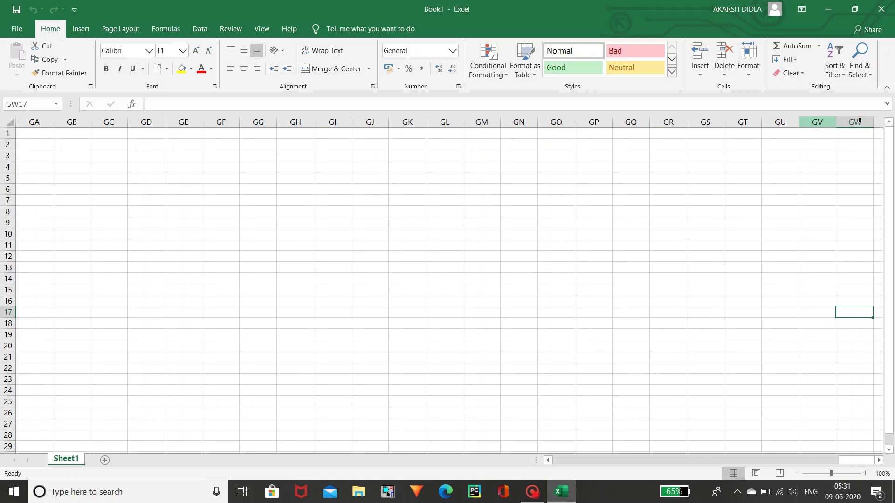
pyautogui.press('Right')
pyautogui.press('Right')
pyautogui.press('Right')
pyautogui.press('Right')
pyautogui.press('Right')
pyautogui.press('Right')
pyautogui.press('Right')
pyautogui.press('Right')
pyautogui.press('Right')
pyautogui.press('Right')
pyautogui.press('Right')
pyautogui.press('Right')
pyautogui.press('Right')
pyautogui.press('Right')
pyautogui.press('Right')
pyautogui.press('Right')
pyautogui.press('Right')
pyautogui.press('Right')
pyautogui.press('Right')
pyautogui.press('Right')
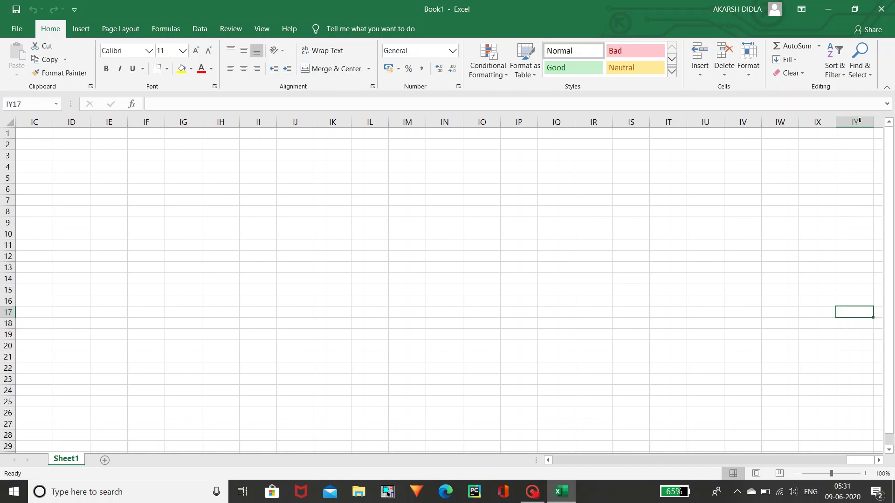
pyautogui.press('Right')
pyautogui.press('Right')
pyautogui.press('Right')
pyautogui.press('Right')
pyautogui.press('Right')
pyautogui.press('Right')
pyautogui.press('Right')
pyautogui.press('Right')
pyautogui.press('Right')
pyautogui.press('Right')
pyautogui.press('Right')
pyautogui.press('Right')
pyautogui.press('Right')
pyautogui.press('Right')
pyautogui.press('Right')
pyautogui.press('Right')
pyautogui.press('Right')
pyautogui.press('Right')
pyautogui.press('Right')
pyautogui.press('Right')
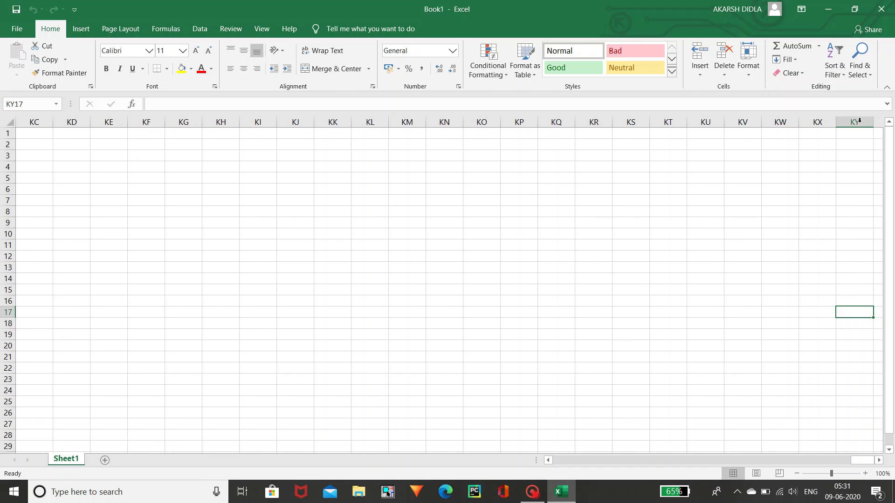
pyautogui.press('Right')
pyautogui.press('Right')
pyautogui.press('Right')
pyautogui.press('Right')
pyautogui.press('Right')
pyautogui.press('Right')
pyautogui.press('Right')
pyautogui.press('Right')
pyautogui.press('Right')
pyautogui.press('Right')
pyautogui.press('Right')
pyautogui.press('Right')
pyautogui.press('Right')
pyautogui.press('Right')
pyautogui.press('Right')
pyautogui.press('Right')
pyautogui.press('Right')
pyautogui.press('Right')
pyautogui.press('Right')
pyautogui.press('Right')
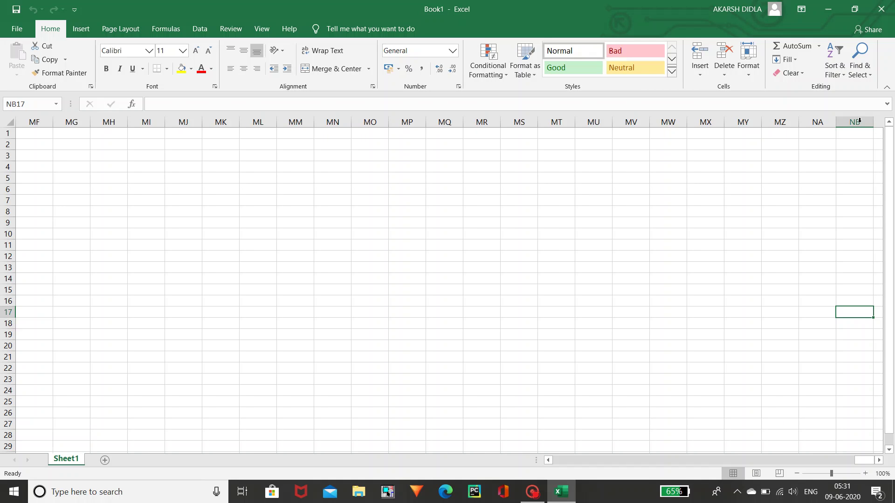
# - Page down column NS until reaching row 396
pyautogui.press('Down')
pyautogui.press('Down')
pyautogui.press('Down')
pyautogui.press('Down')
pyautogui.press('Down')
pyautogui.press('Down')
pyautogui.press('Down')
pyautogui.press('Down')
pyautogui.press('Down')
pyautogui.press('Down')
pyautogui.press('Down')
pyautogui.press('Down')
pyautogui.press('Down')
pyautogui.press('Down')
pyautogui.press('Down')
pyautogui.press('Down')
pyautogui.press('Down')
pyautogui.press('Down')
pyautogui.press('Down')
pyautogui.press('Down')
pyautogui.press('Down')
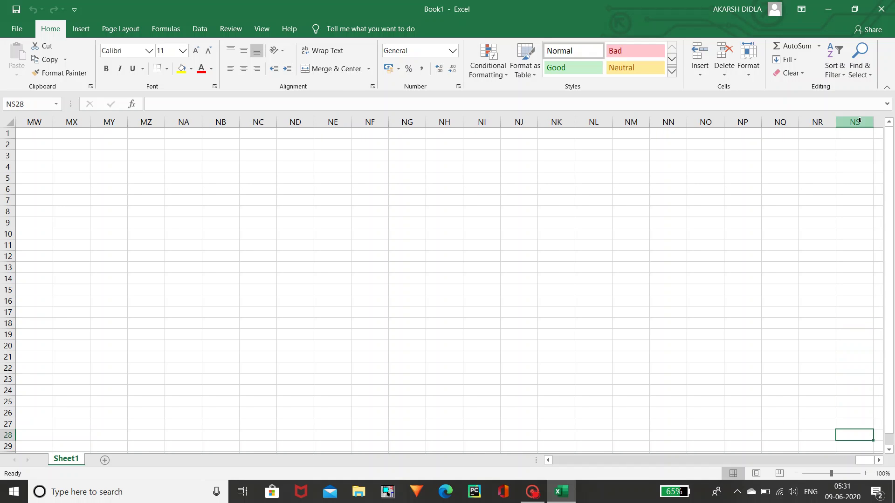
pyautogui.press('Down')
pyautogui.press('Down')
pyautogui.press('Down')
pyautogui.press('Down')
pyautogui.press('Down')
pyautogui.press('Down')
pyautogui.press('Down')
pyautogui.press('Down')
pyautogui.press('Down')
pyautogui.press('Down')
pyautogui.press('Down')
pyautogui.press('Down')
pyautogui.press('Down')
pyautogui.press('Down')
pyautogui.press('Down')
pyautogui.press('Down')
pyautogui.press('Down')
pyautogui.press('Down')
pyautogui.press('Down')
pyautogui.press('Down')
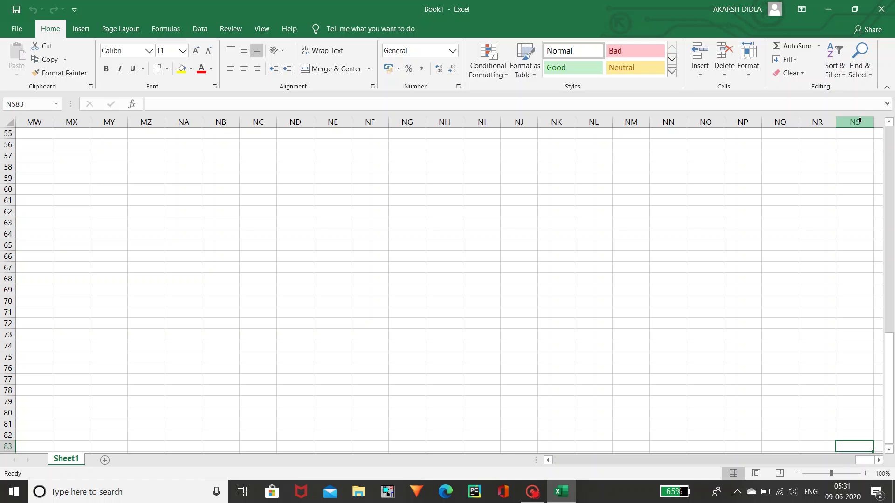
pyautogui.press('Down')
pyautogui.press('Down')
pyautogui.press('Down')
pyautogui.press('Down')
pyautogui.press('Down')
pyautogui.press('Down')
pyautogui.press('Down')
pyautogui.press('Down')
pyautogui.press('Down')
pyautogui.press('Down')
pyautogui.press('Down')
pyautogui.press('Down')
pyautogui.press('Down')
pyautogui.press('Down')
pyautogui.press('Down')
pyautogui.press('Down')
pyautogui.press('Down')
pyautogui.press('Down')
pyautogui.press('Down')
pyautogui.press('Down')
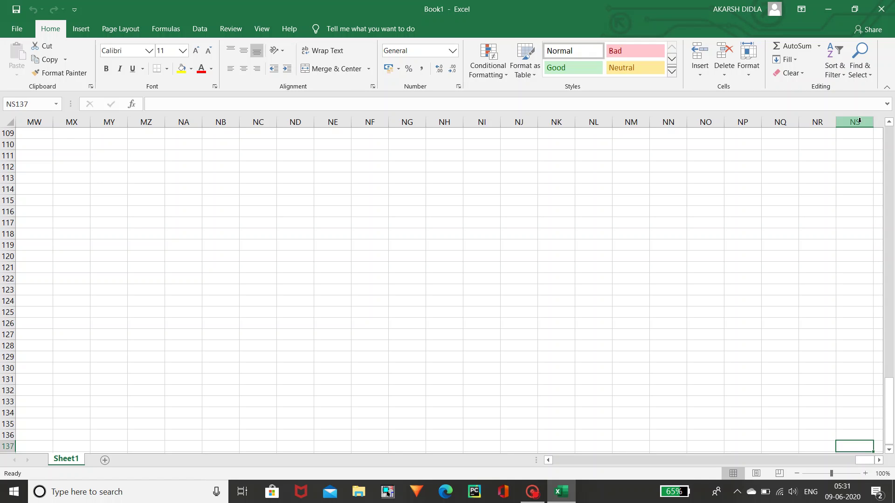
pyautogui.press('Down')
pyautogui.press('Down')
pyautogui.press('Down')
pyautogui.press('Down')
pyautogui.press('Down')
pyautogui.press('Down')
pyautogui.press('Down')
pyautogui.press('Down')
pyautogui.press('Down')
pyautogui.press('Down')
pyautogui.press('Down')
pyautogui.press('Down')
pyautogui.press('Down')
pyautogui.press('Down')
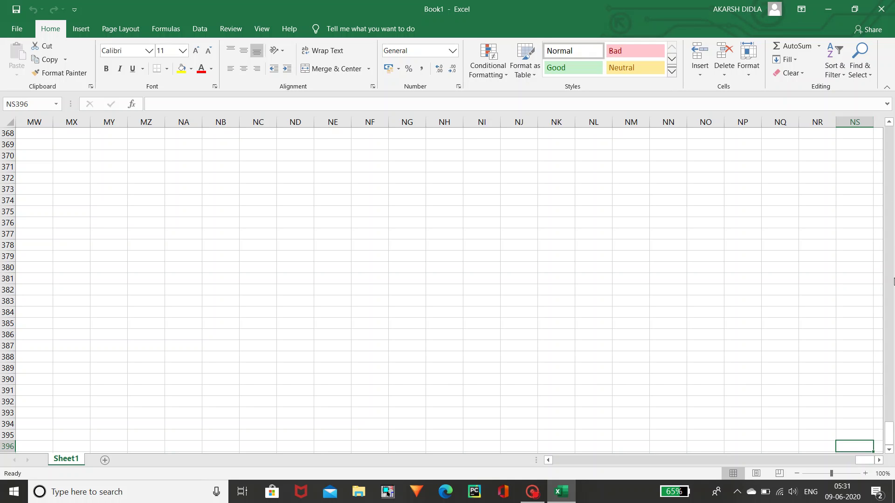
# - Scroll back toward the sheet's start and enter A1 in the Name Box to return there
pyautogui.moveTo(891, 434); pyautogui.dragTo(893, 352)
pyautogui.moveTo(893, 403); pyautogui.dragTo(894, 272)
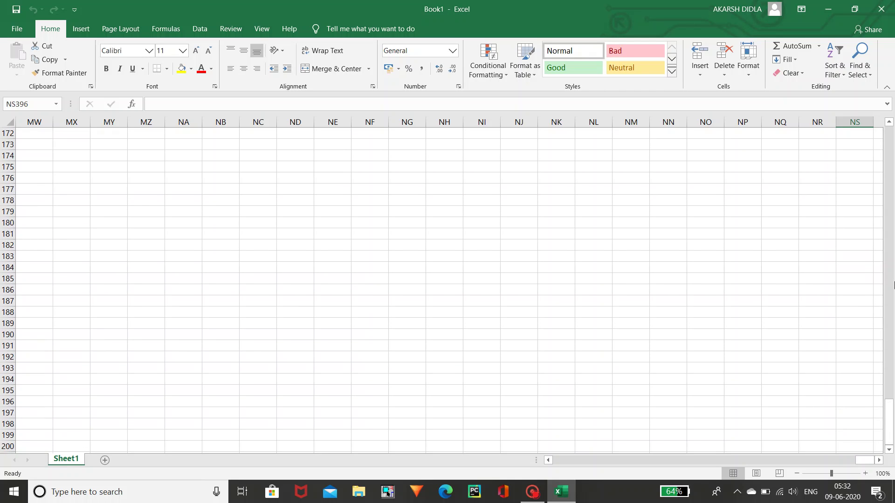
pyautogui.moveTo(889, 435); pyautogui.dragTo(893, 367)
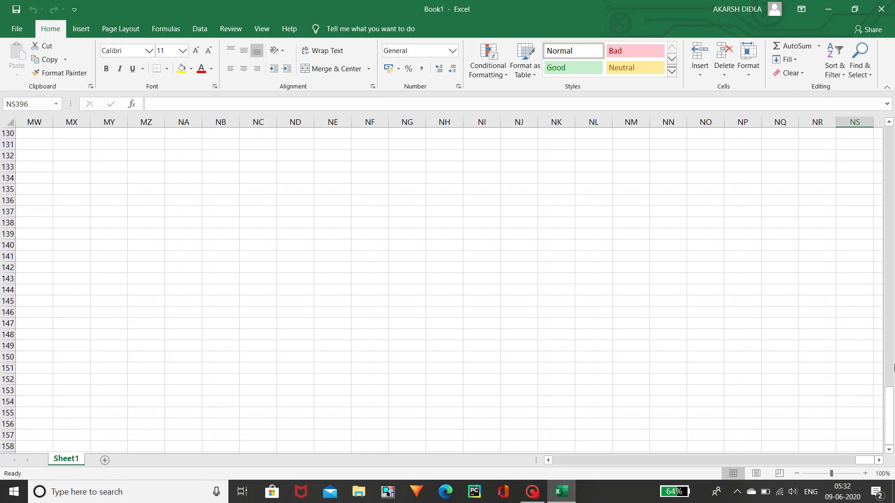
pyautogui.click(835, 460)
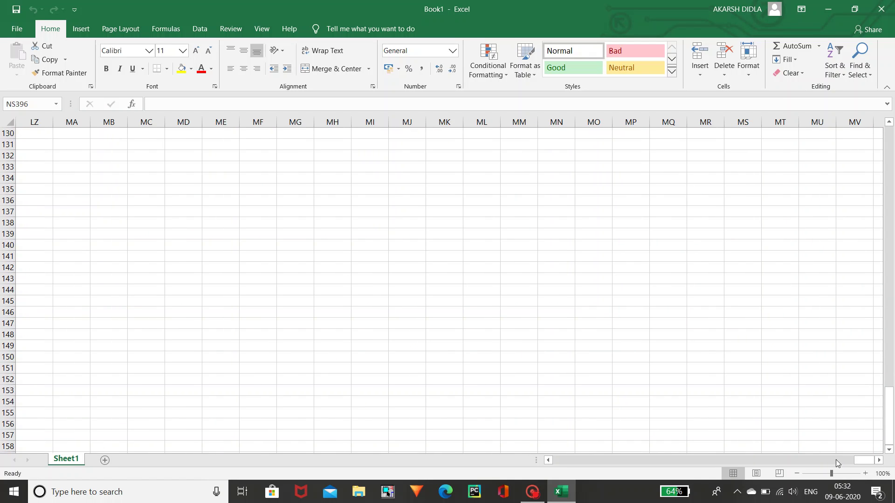
pyautogui.click(27, 104)
pyautogui.write('a1')
pyautogui.press('Return')
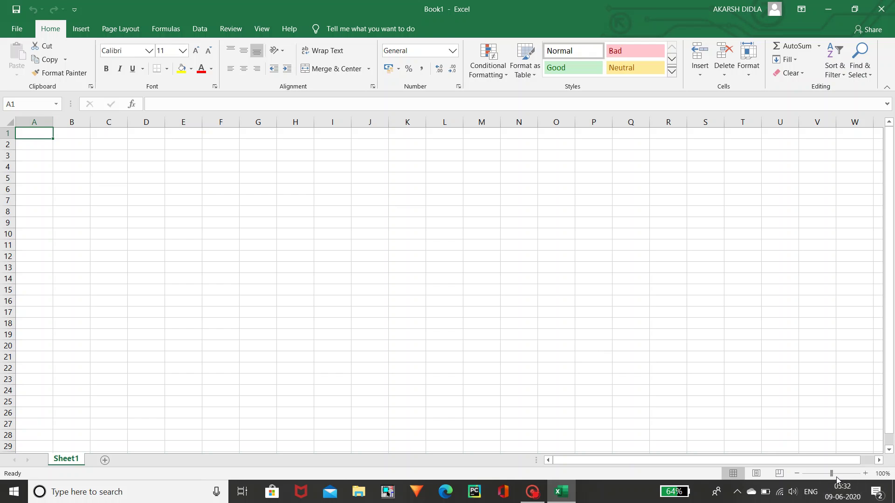
# - Drag the status-bar zoom slider to set the sheet zoom to 191%
pyautogui.moveTo(832, 474); pyautogui.dragTo(841, 476)
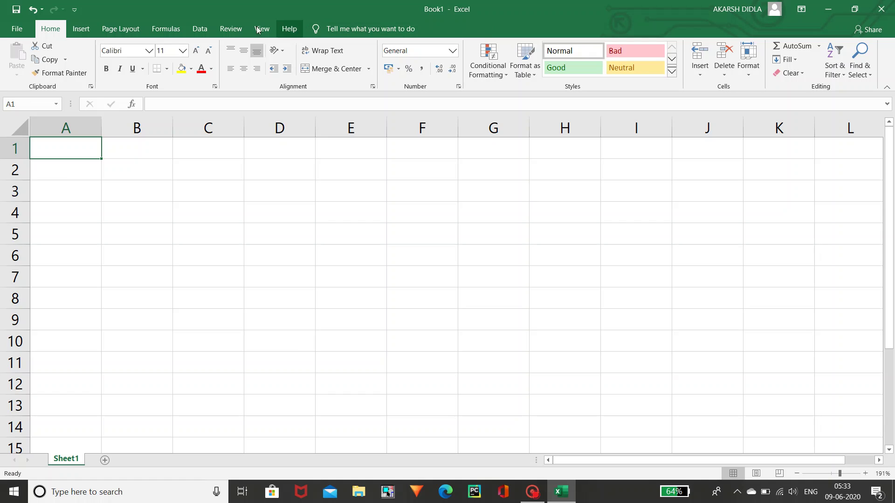
# - Scroll through the File > New workbook templates, then return to the backstage Home start page
pyautogui.click(22, 30)
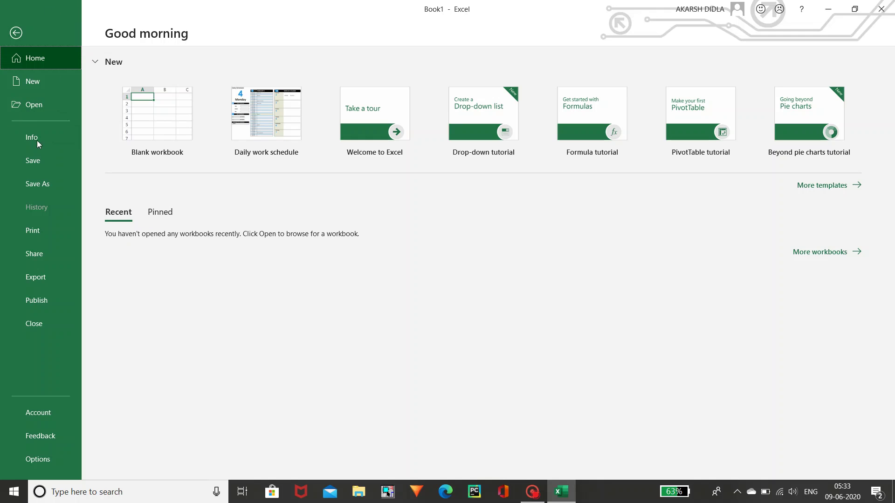
pyautogui.click(66, 88)
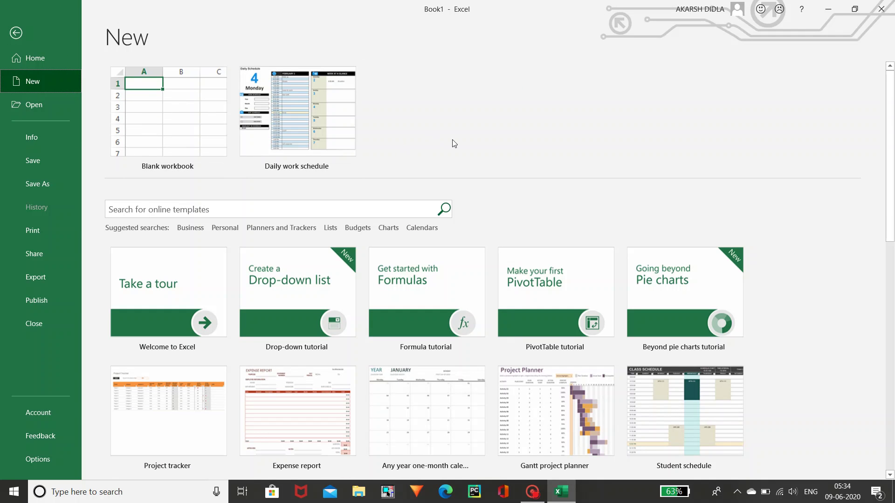
pyautogui.moveTo(890, 101); pyautogui.dragTo(891, 95)
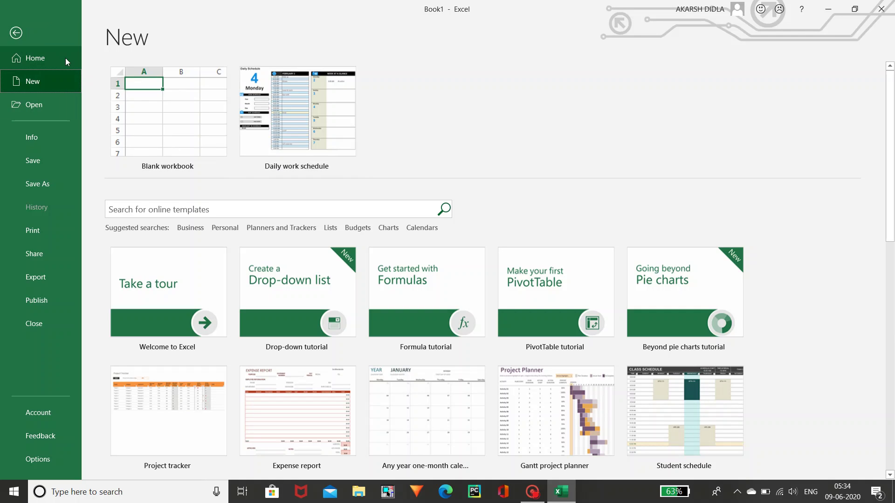
pyautogui.moveTo(893, 156); pyautogui.dragTo(887, 130)
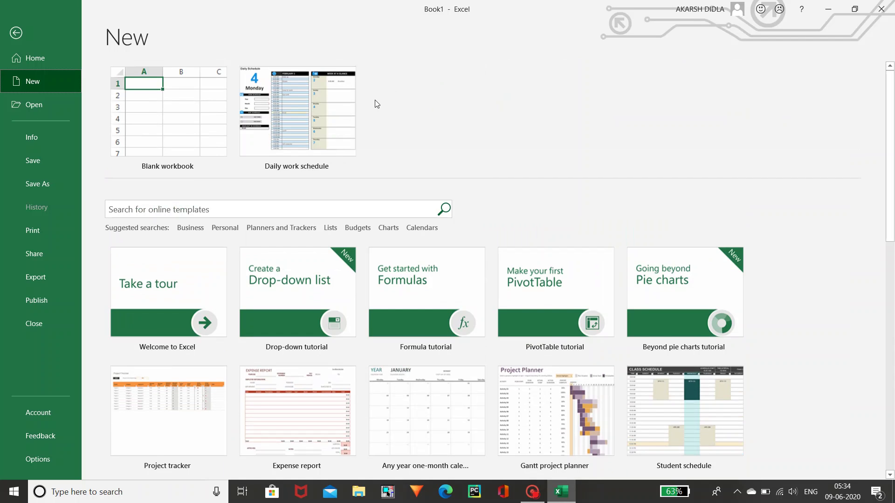
pyautogui.click(73, 65)
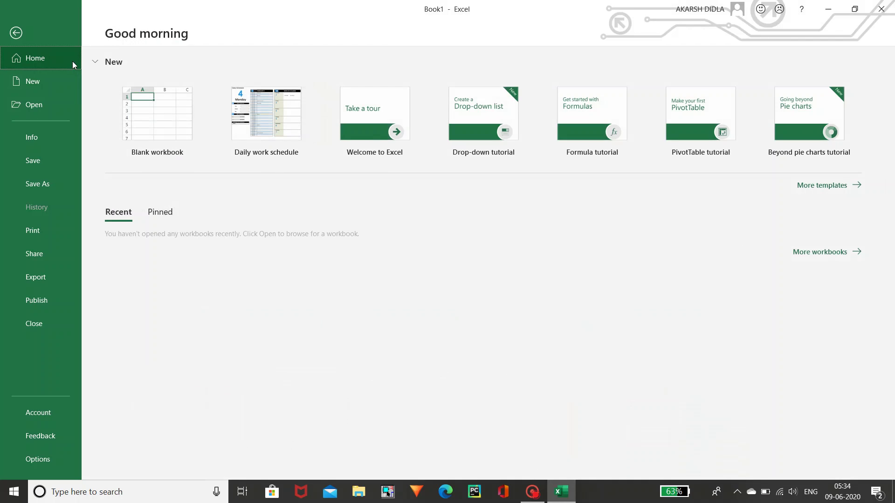
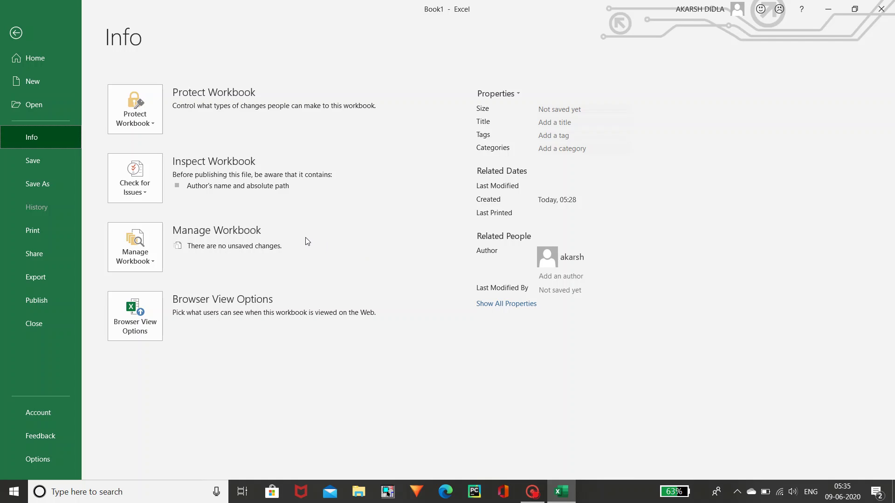
# - View Book1's Save As, Print, Share and Export pages in the File backstage
pyautogui.click(75, 159)
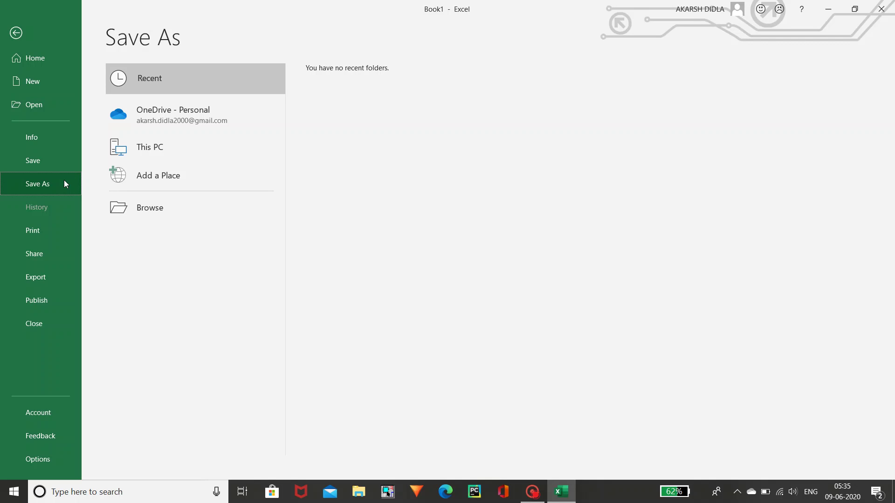
pyautogui.click(57, 227)
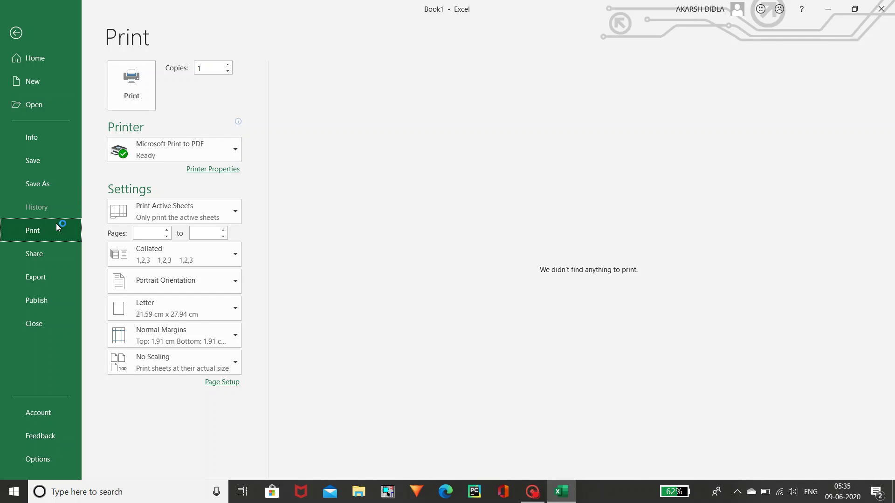
pyautogui.click(57, 254)
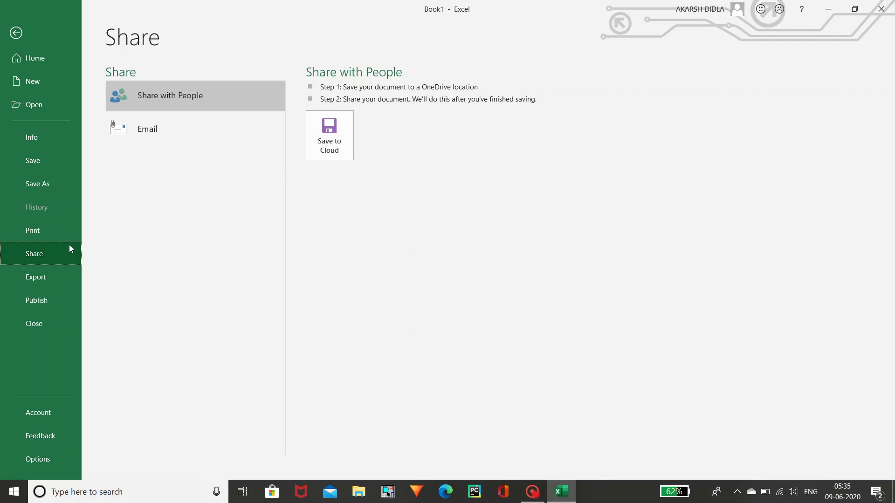
pyautogui.click(60, 275)
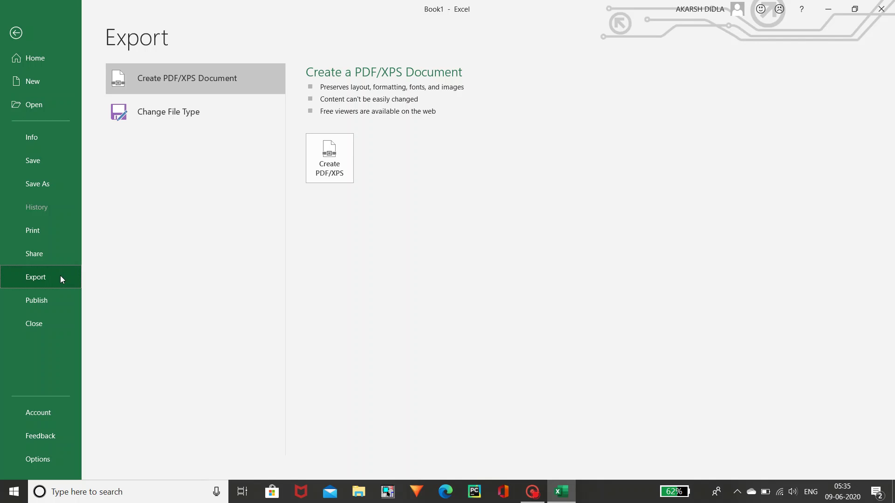
# - View the Publish to Power BI page, then bring up Excel Options
pyautogui.click(60, 302)
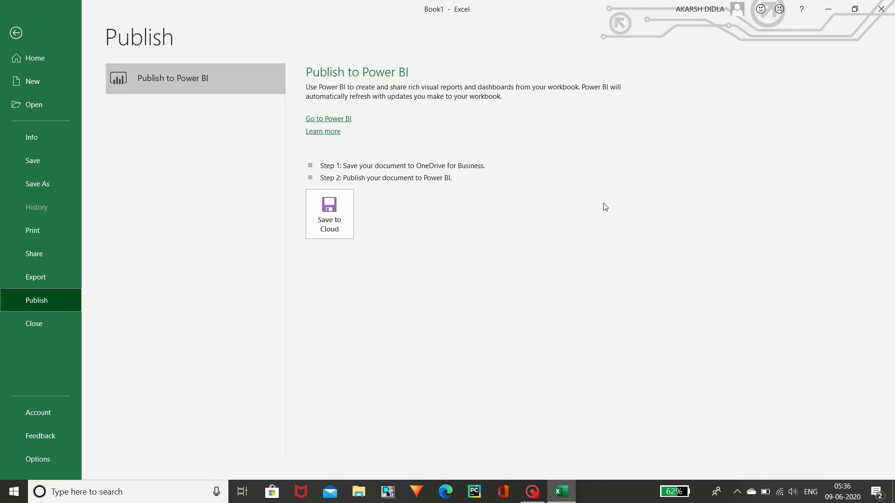
pyautogui.click(38, 463)
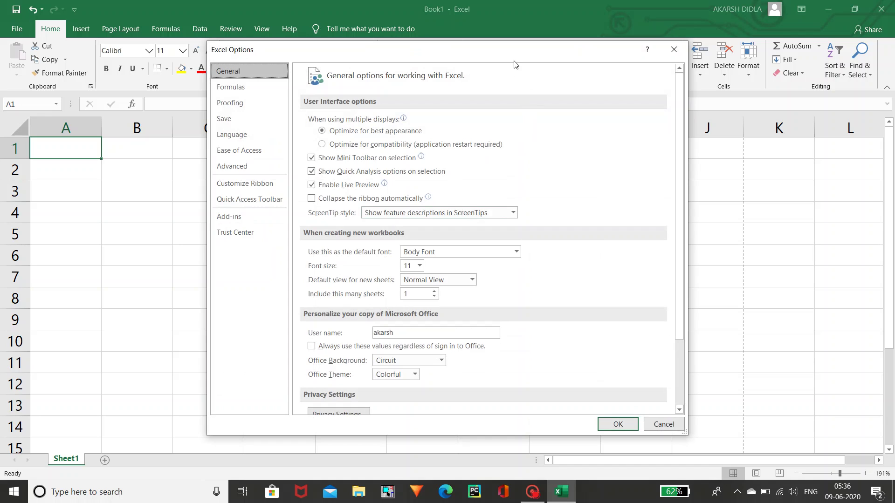
# - Shift the Excel Options dialog down and right, then close it without changes
pyautogui.moveTo(514, 58); pyautogui.dragTo(548, 82)
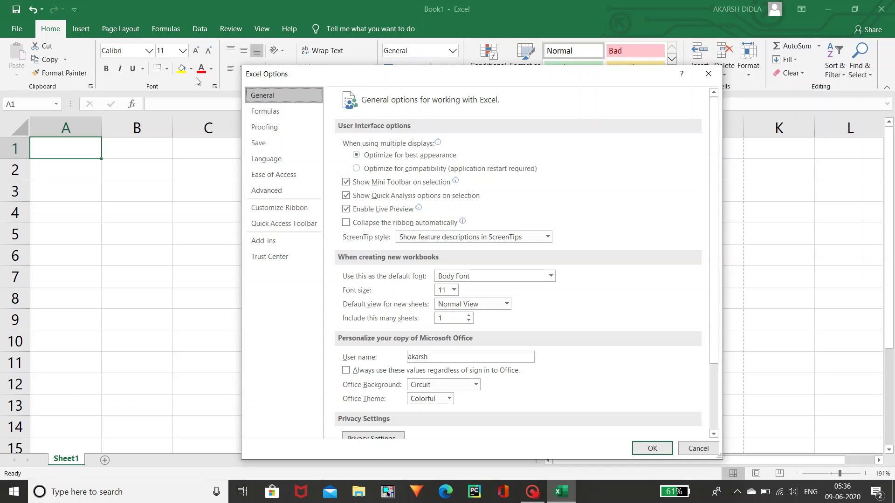
pyautogui.click(708, 74)
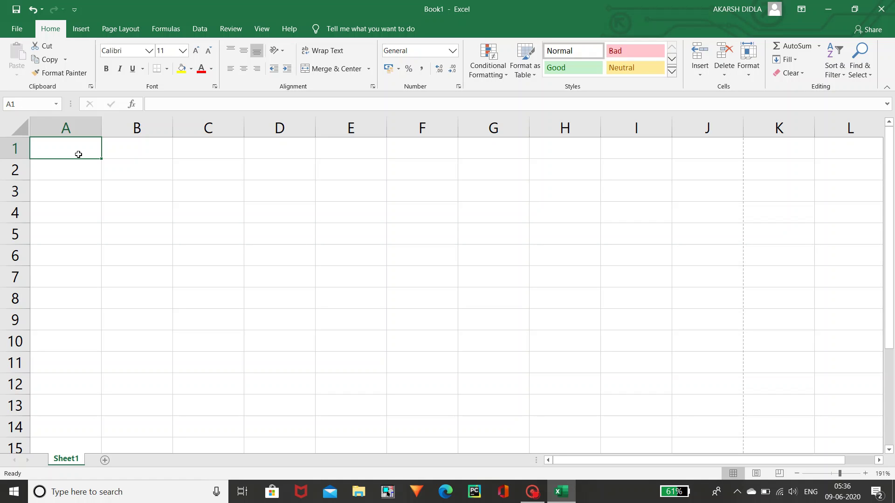
# - Enter the headings name, subject 1 and subject 2 across A1:C1
pyautogui.doubleClick(79, 154)
pyautogui.write('nn')
pyautogui.press('BackSpace')
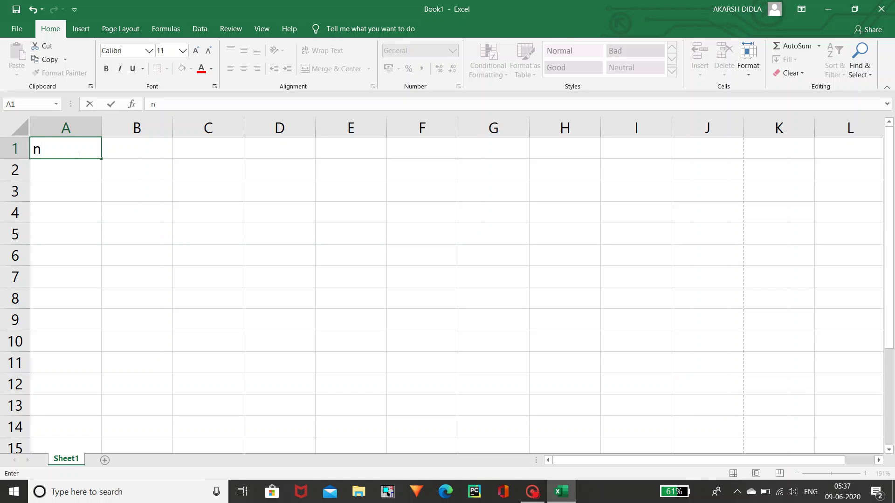
pyautogui.write('ame')
pyautogui.press('Tab')
pyautogui.press('Tab')
pyautogui.press('Tab')
pyautogui.press('Tab')
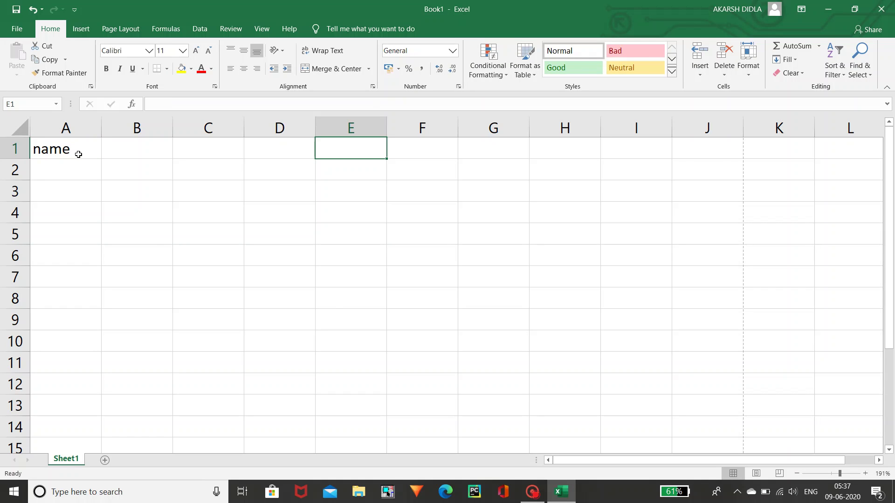
pyautogui.press('Left')
pyautogui.press('Left')
pyautogui.press('Left')
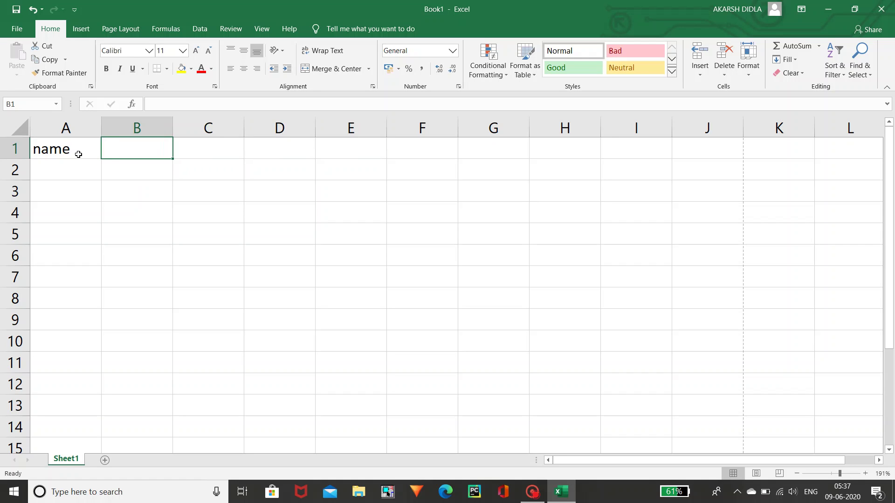
pyautogui.write('s')
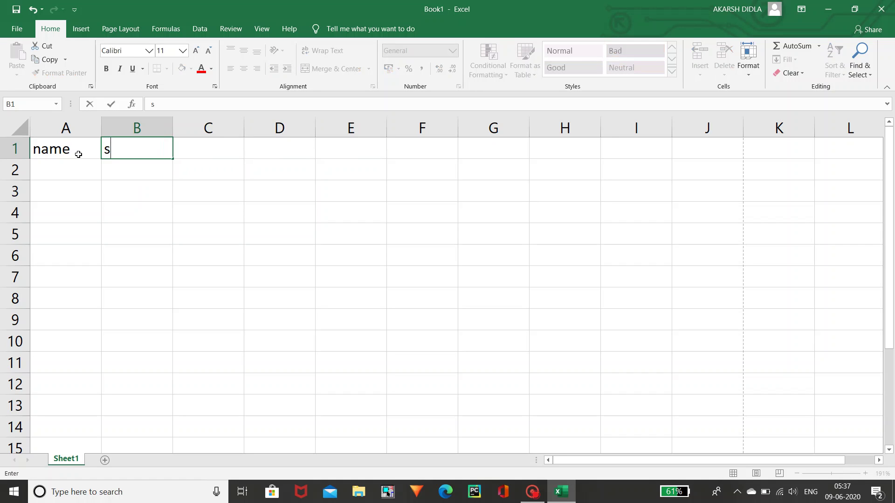
pyautogui.write('ubject 1')
pyautogui.press('Tab')
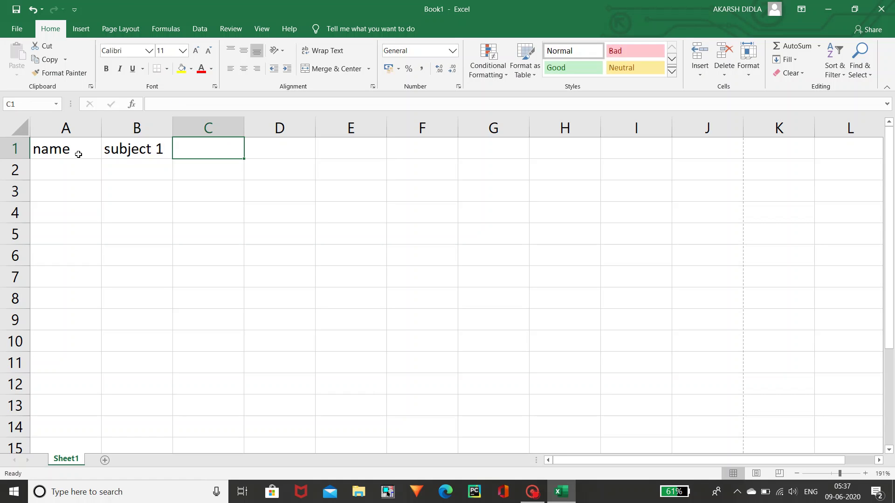
pyautogui.write('sub')
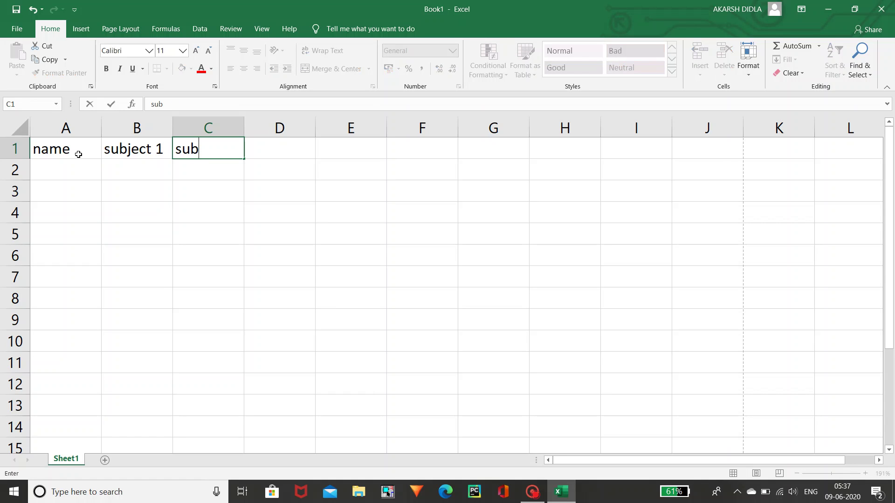
pyautogui.write('ject 2')
pyautogui.press('Return')
# - Enter the row labels a and b in A2 and A3
pyautogui.press('Left')
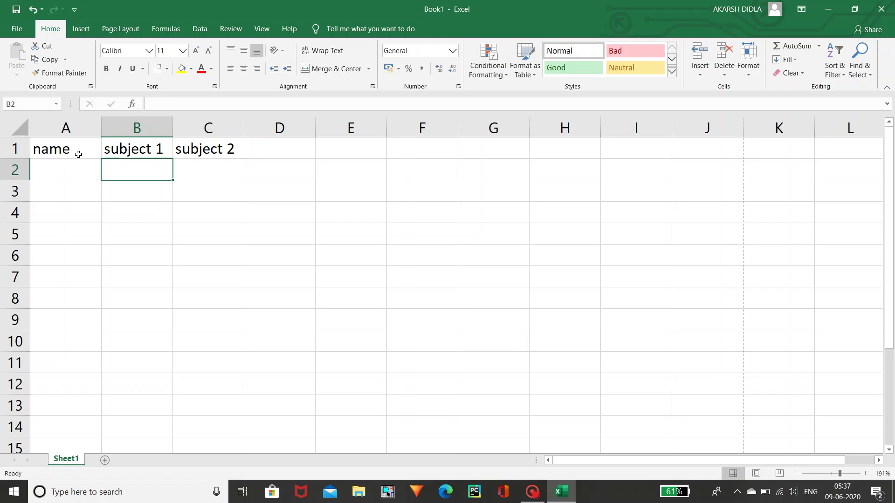
pyautogui.press('Left')
pyautogui.write('a')
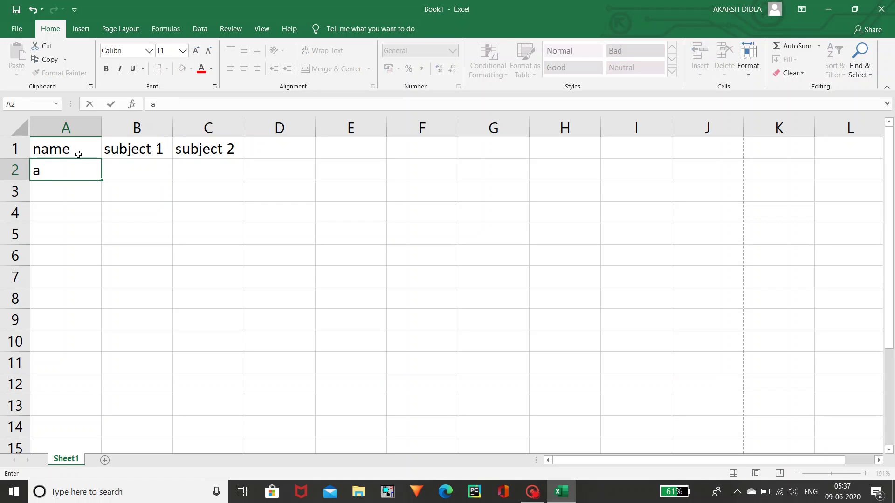
pyautogui.press('Return')
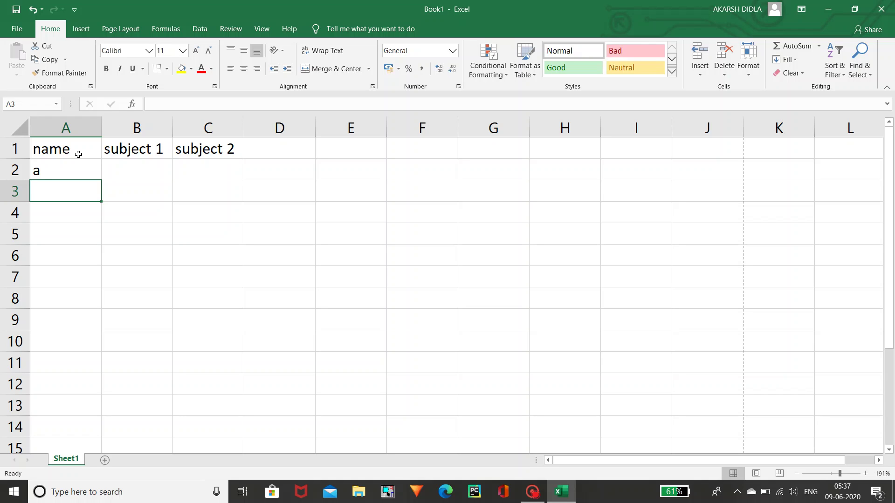
pyautogui.write('b')
pyautogui.press('Up')
# - Enter the marks: 5 and 9 in column B, 8 and 2 in column C
pyautogui.press('Right')
pyautogui.press('Right')
pyautogui.press('Left')
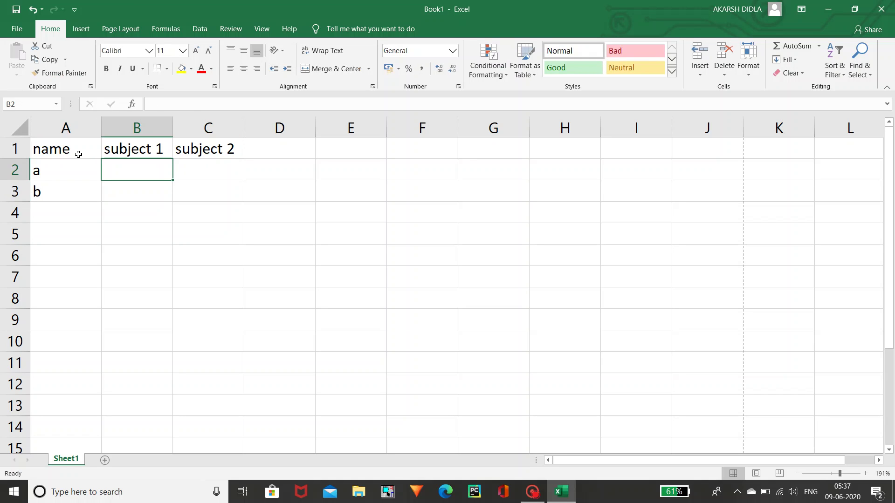
pyautogui.write('5')
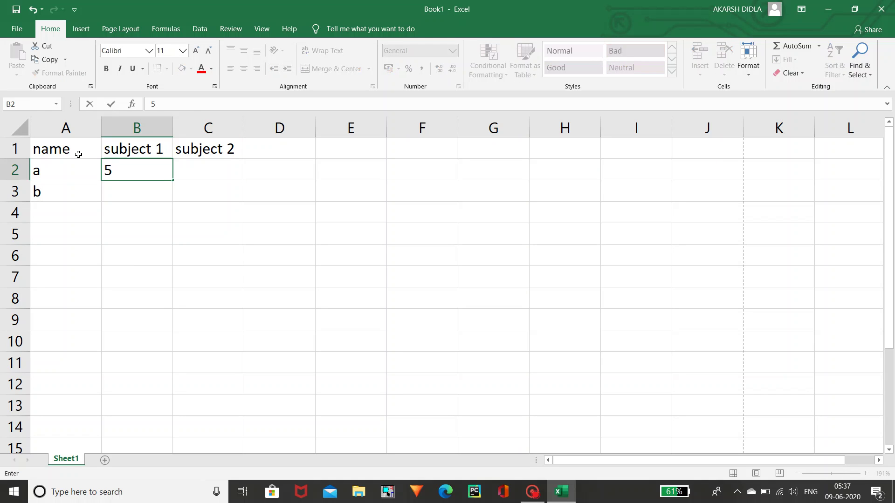
pyautogui.press('Return')
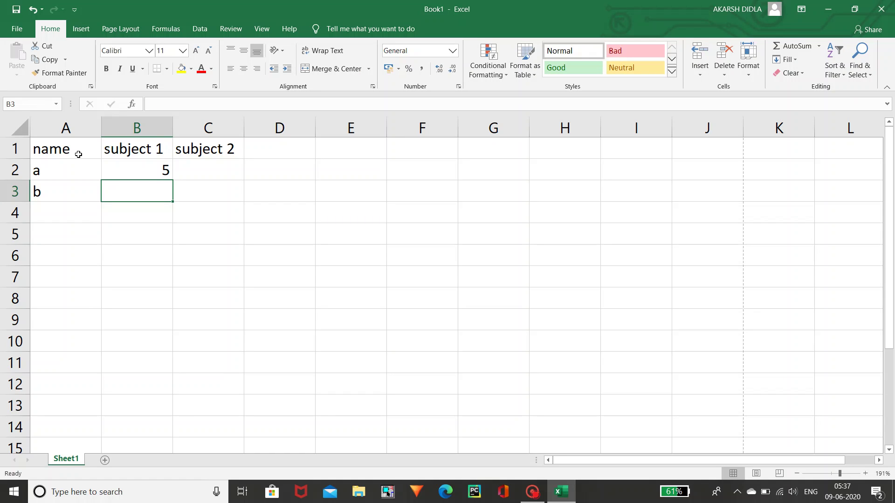
pyautogui.press('Right')
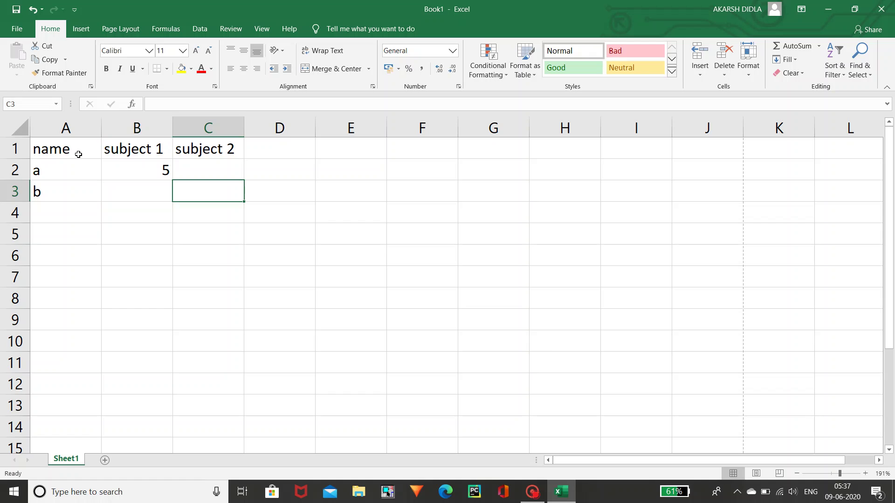
pyautogui.press('Left')
pyautogui.write('9')
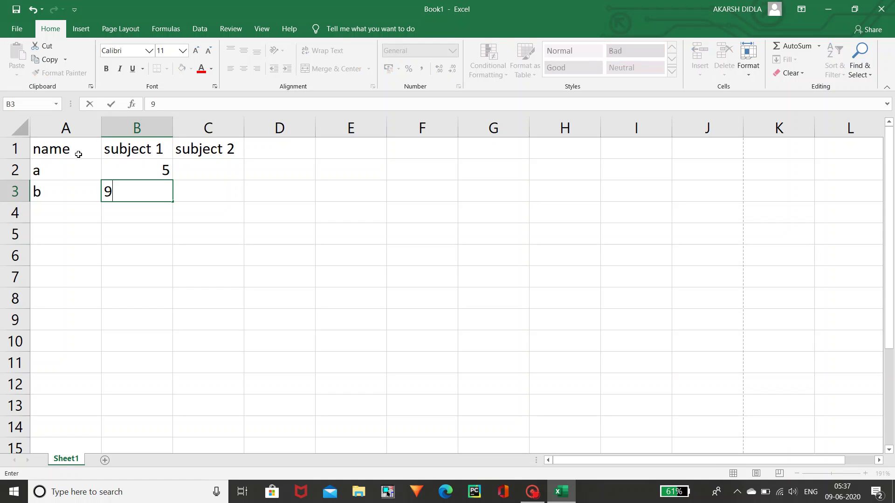
pyautogui.press('Tab')
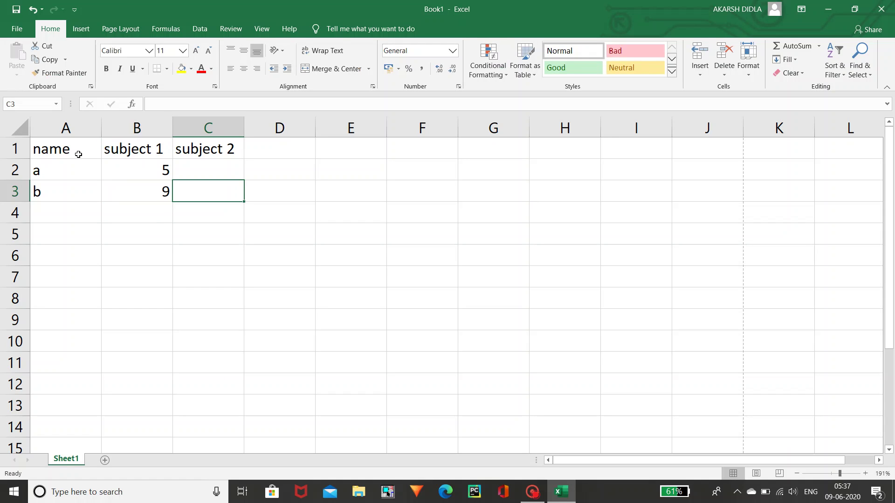
pyautogui.write('2')
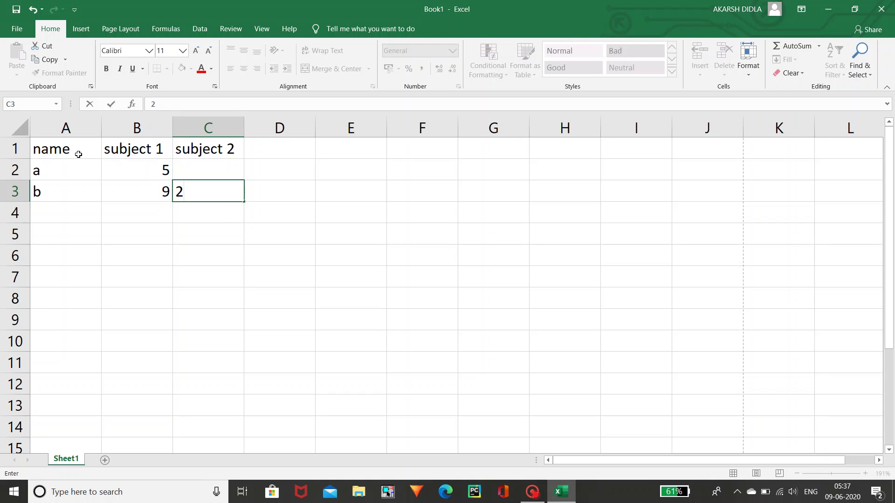
pyautogui.press('Up')
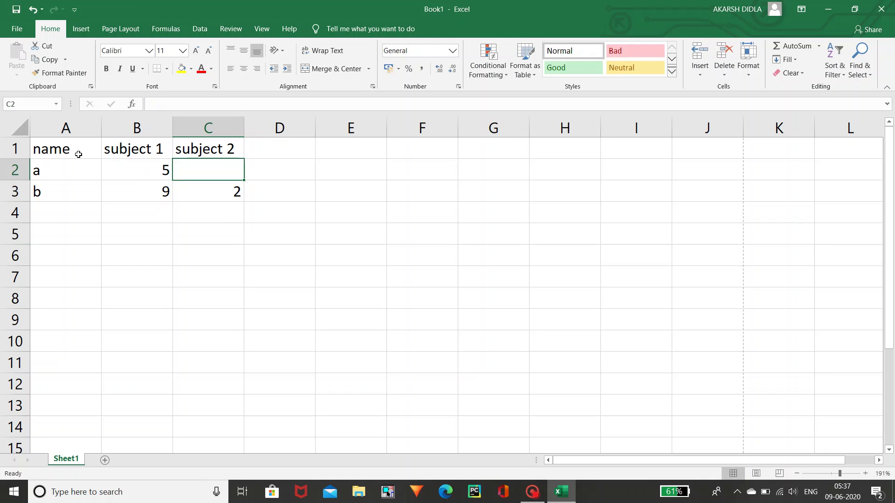
pyautogui.write('8')
pyautogui.press('Tab')
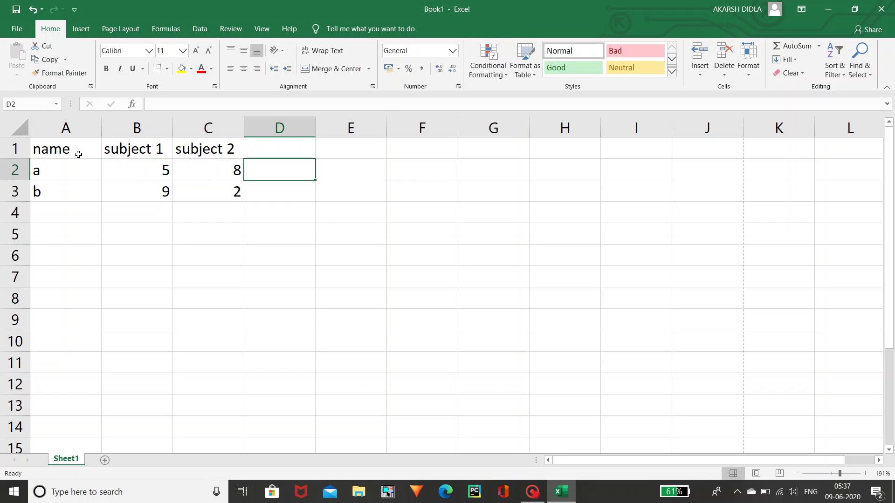
# - Add the total heading in cell D1
pyautogui.press('Up')
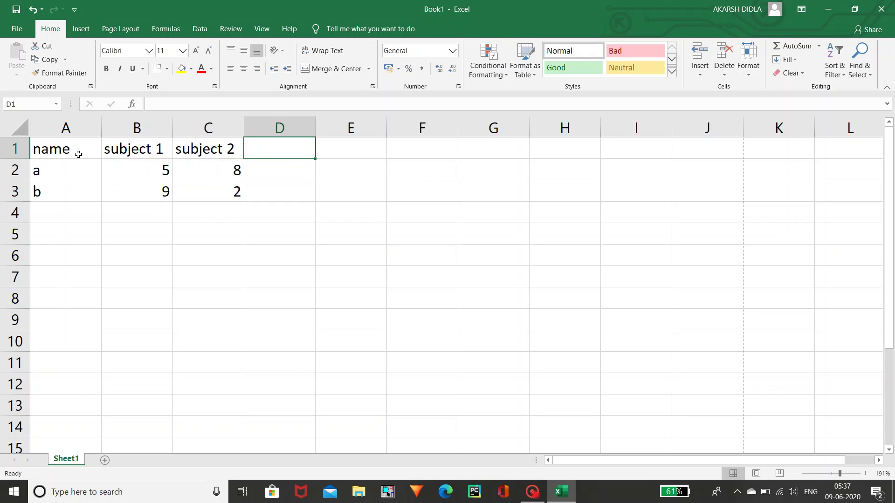
pyautogui.write('total')
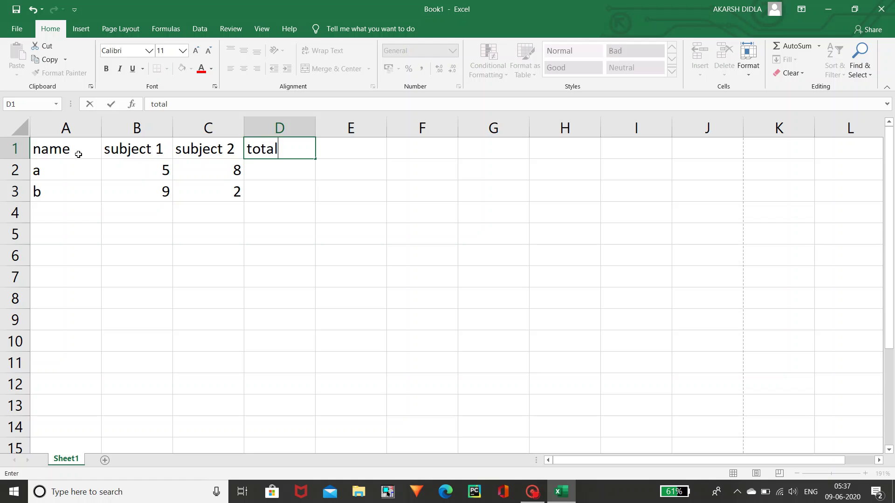
pyautogui.press('Return')
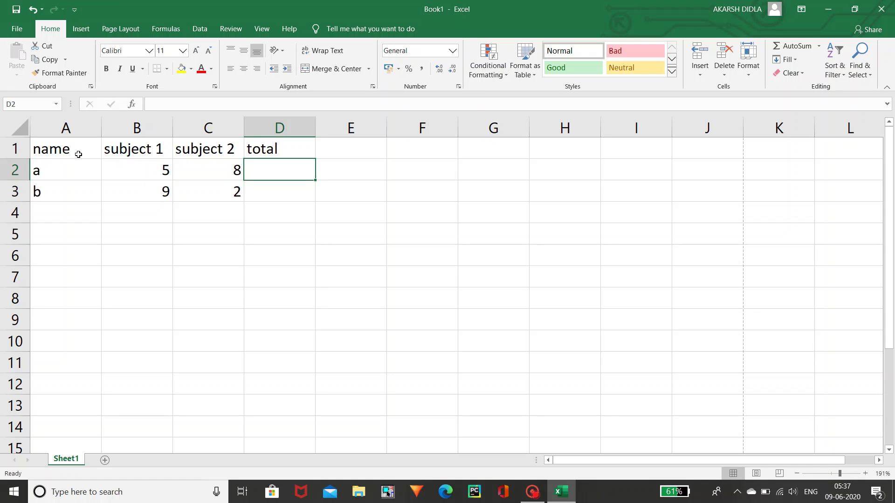
pyautogui.press('Left')
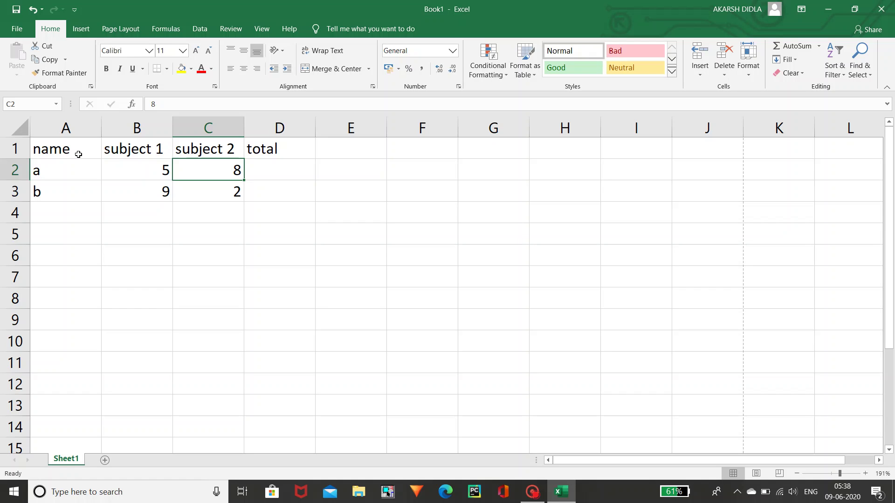
pyautogui.press('Left')
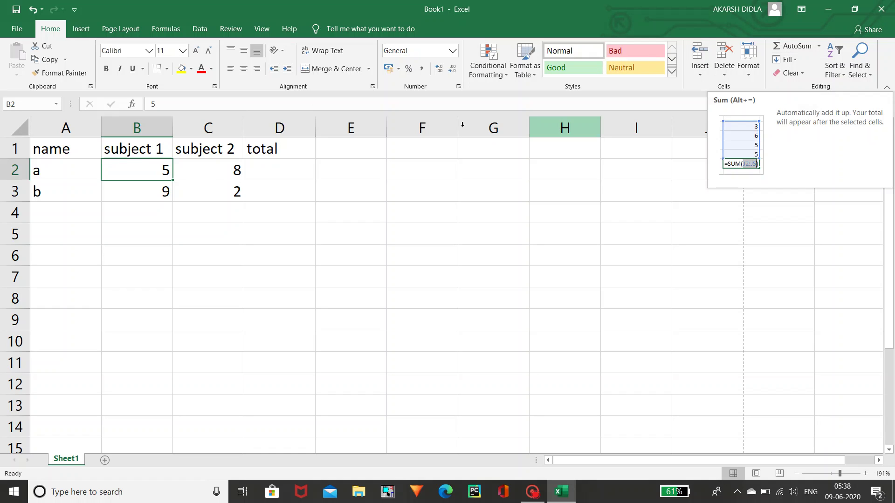
pyautogui.click(259, 175)
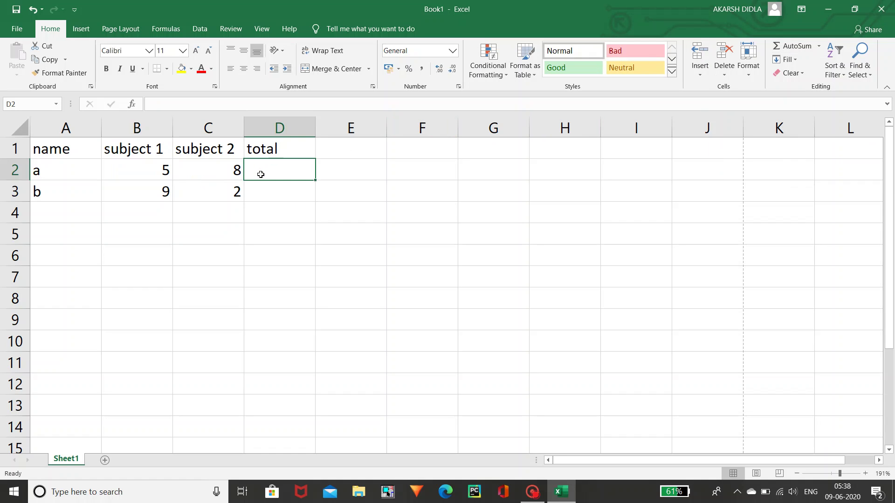
pyautogui.click(141, 164)
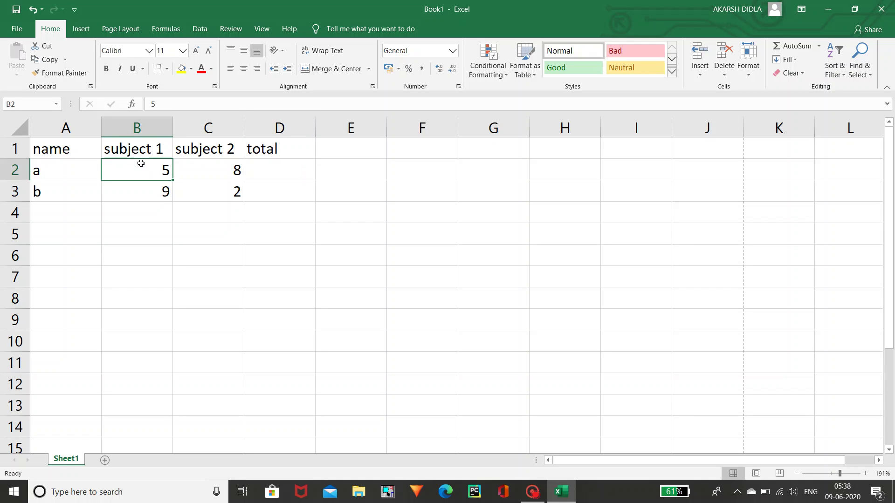
pyautogui.click(151, 152)
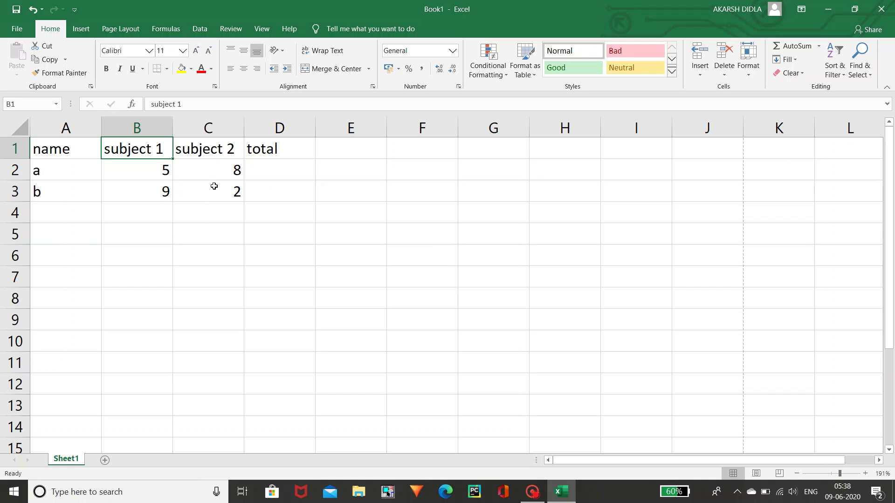
# - Cut the subject 1 heading from B1 and paste it into E8
pyautogui.click(40, 45)
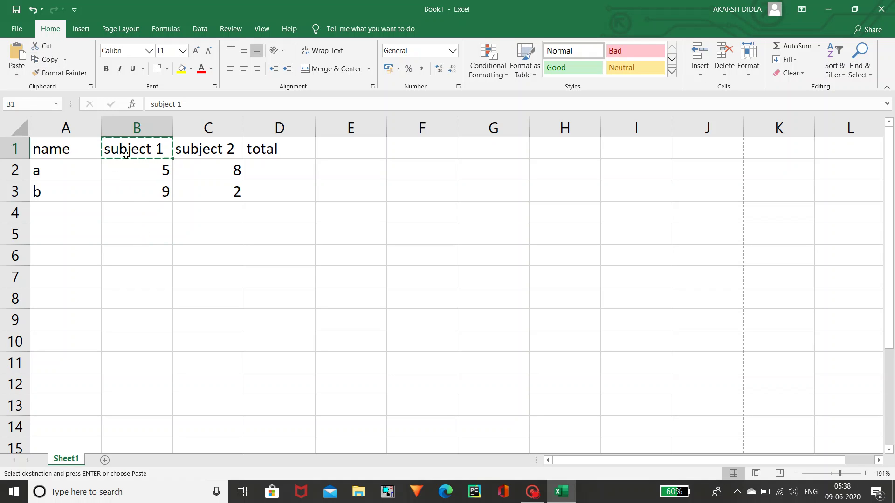
pyautogui.click(359, 292)
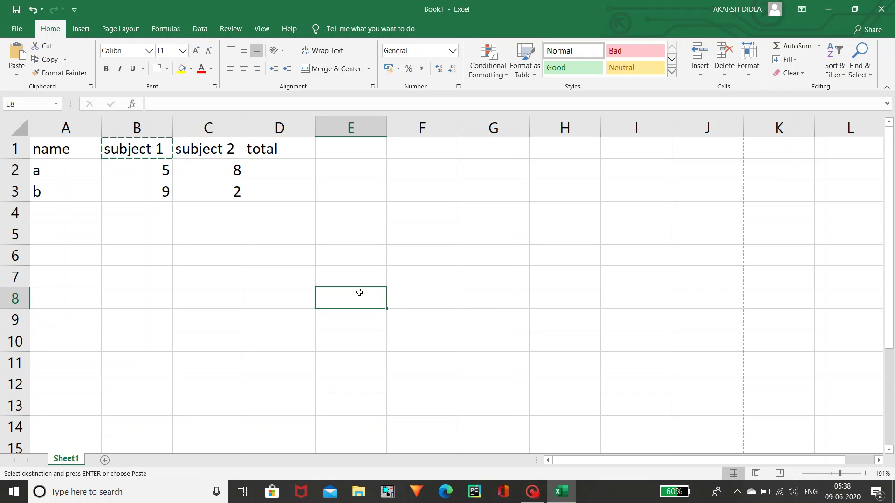
pyautogui.click(12, 52)
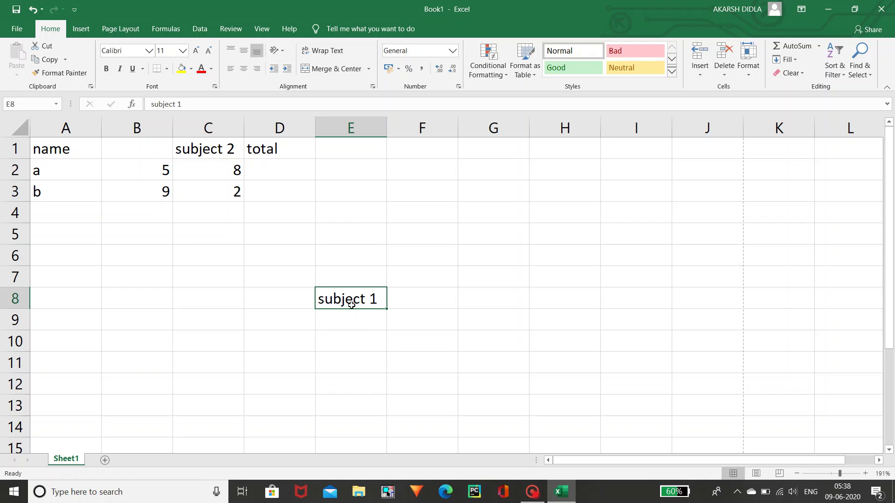
# - Copy the subject 1 heading from E8 back into B1
pyautogui.click(58, 73)
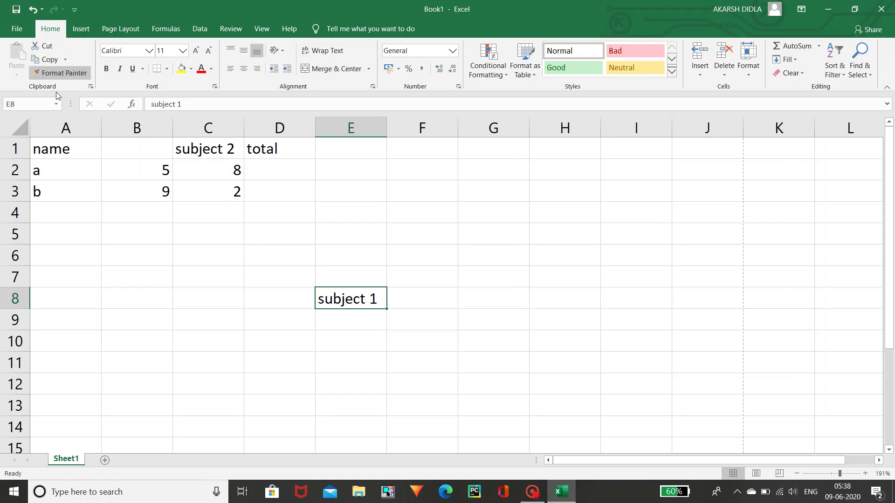
pyautogui.press('Escape')
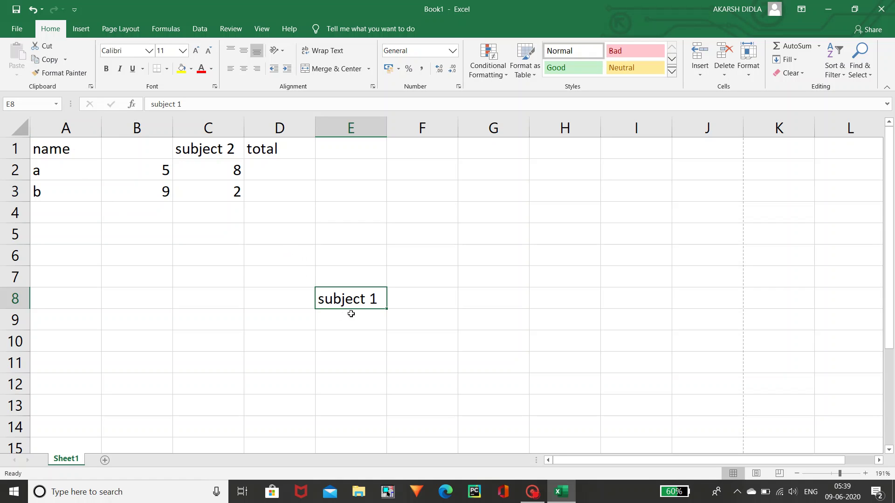
pyautogui.click(162, 151)
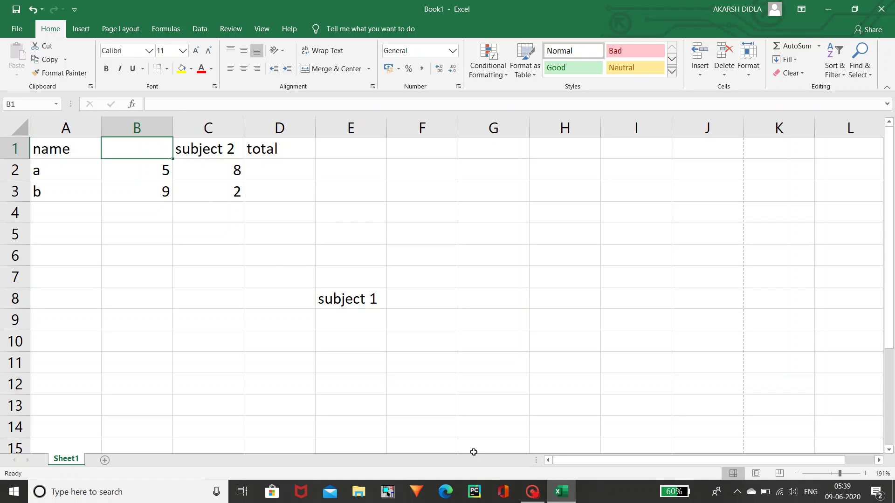
pyautogui.click(362, 303)
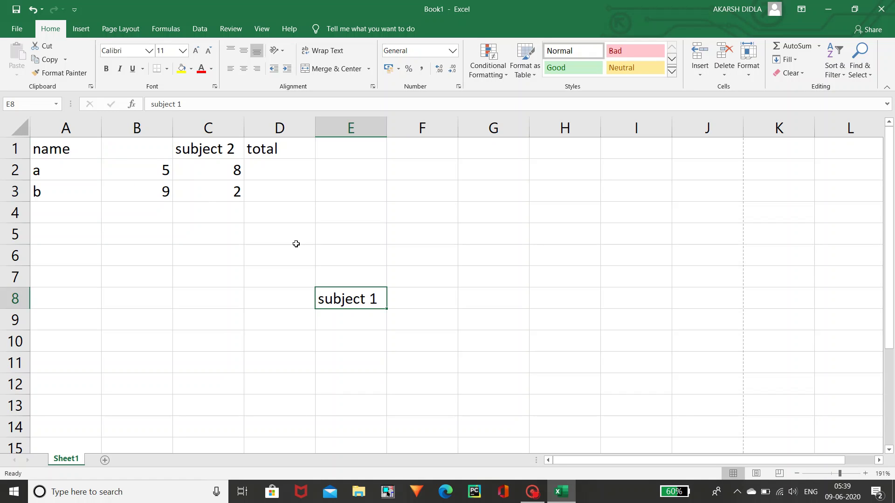
pyautogui.click(50, 60)
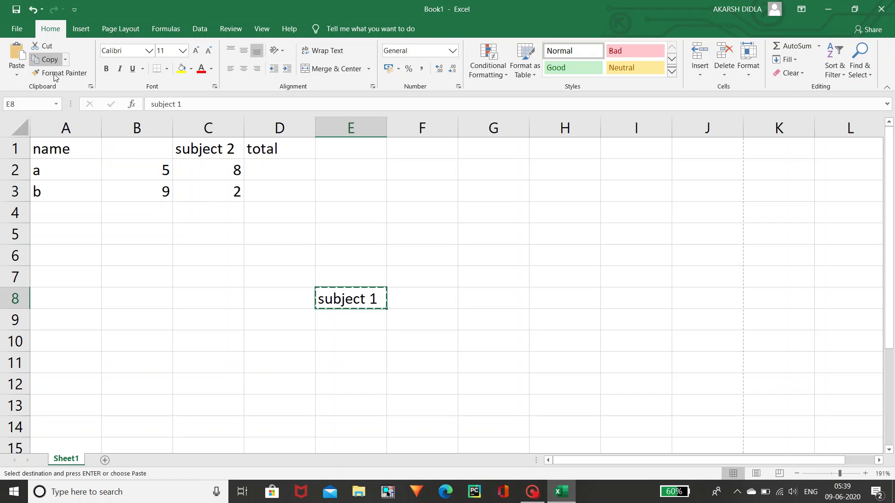
pyautogui.click(126, 154)
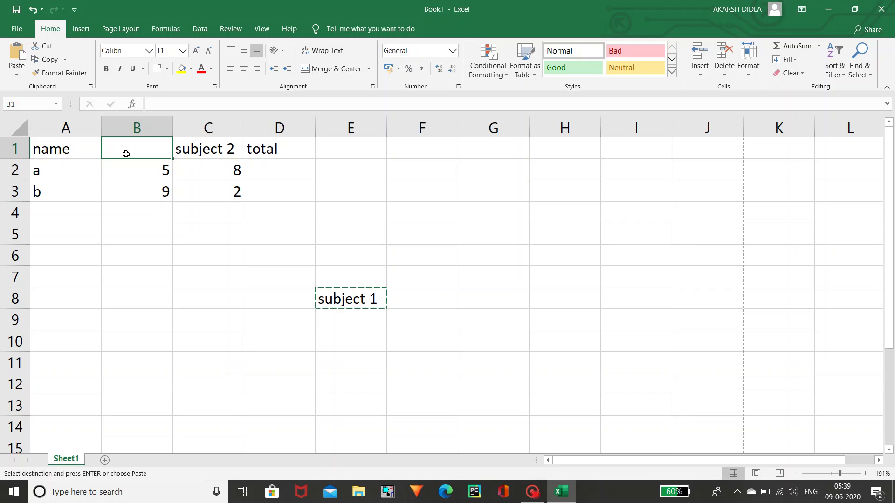
pyautogui.click(17, 47)
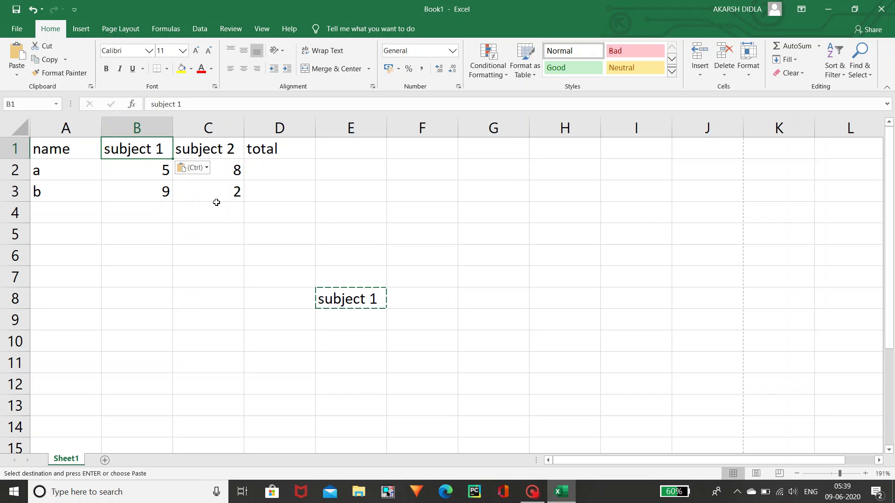
# - Paste the subject 1 text from E8 into cell B8
pyautogui.click(230, 259)
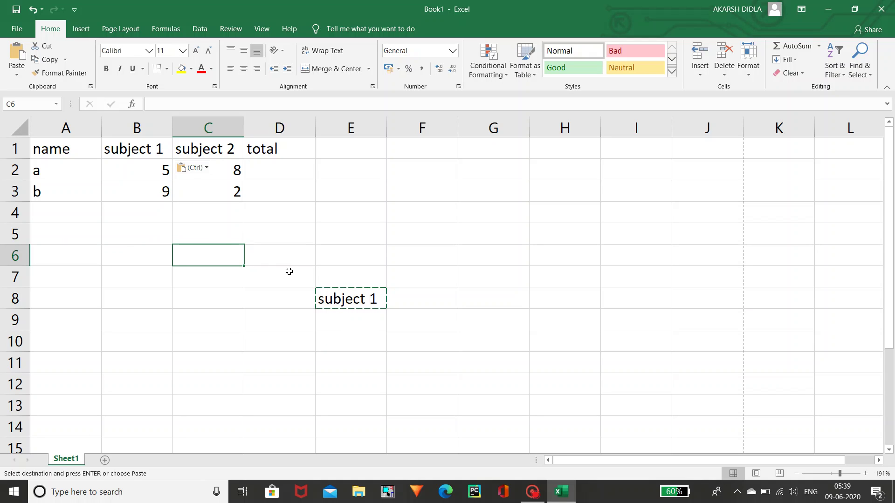
pyautogui.click(337, 290)
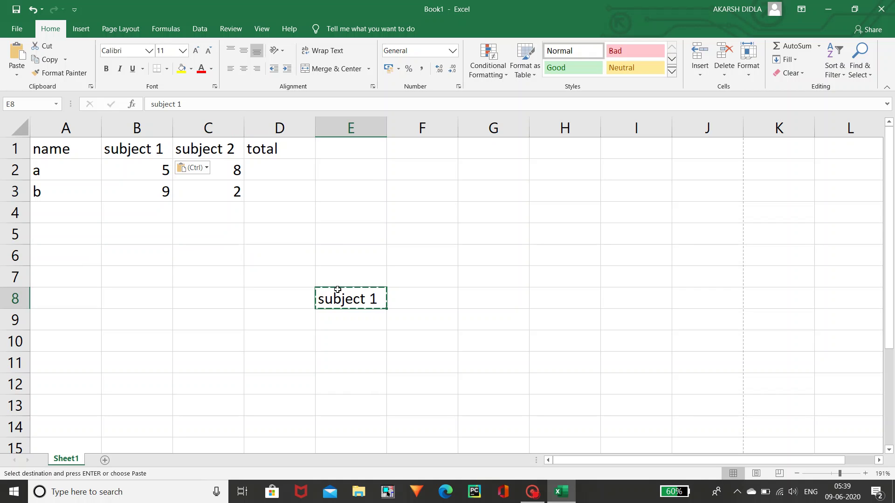
pyautogui.click(143, 274)
pyautogui.click(336, 301)
pyautogui.click(102, 292)
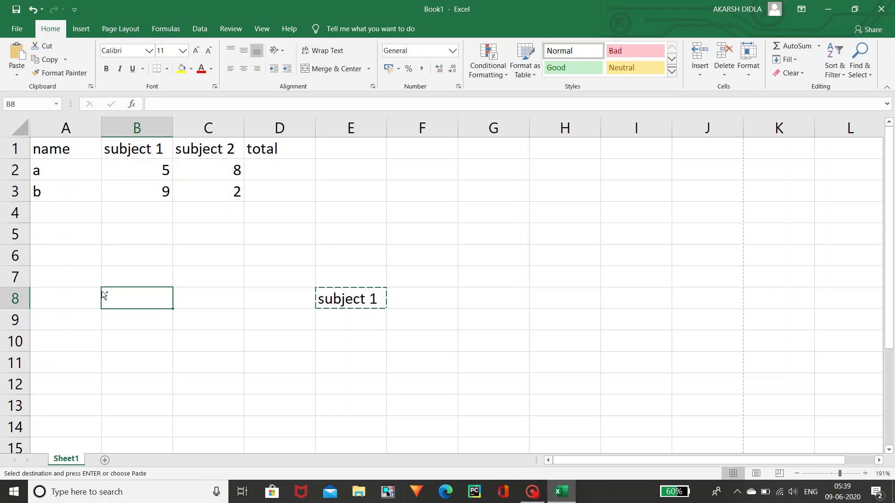
pyautogui.hotkey('ctrl', 'v')
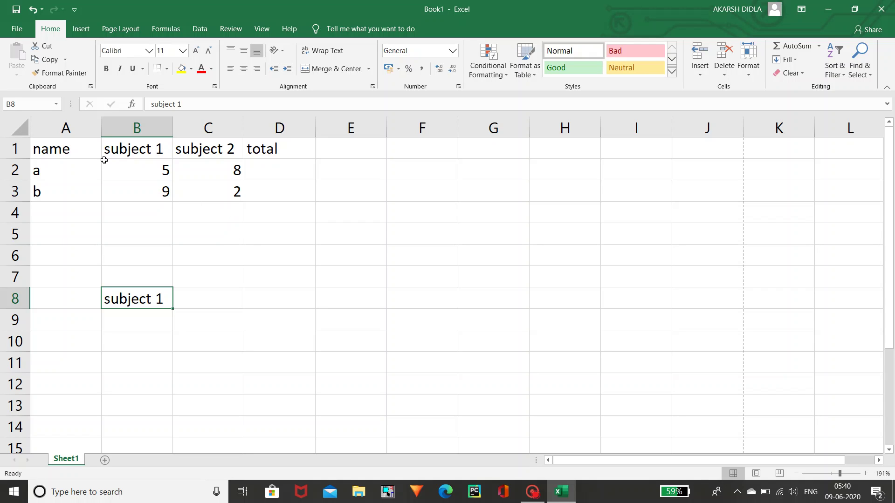
pyautogui.moveTo(104, 160); pyautogui.dragTo(223, 194)
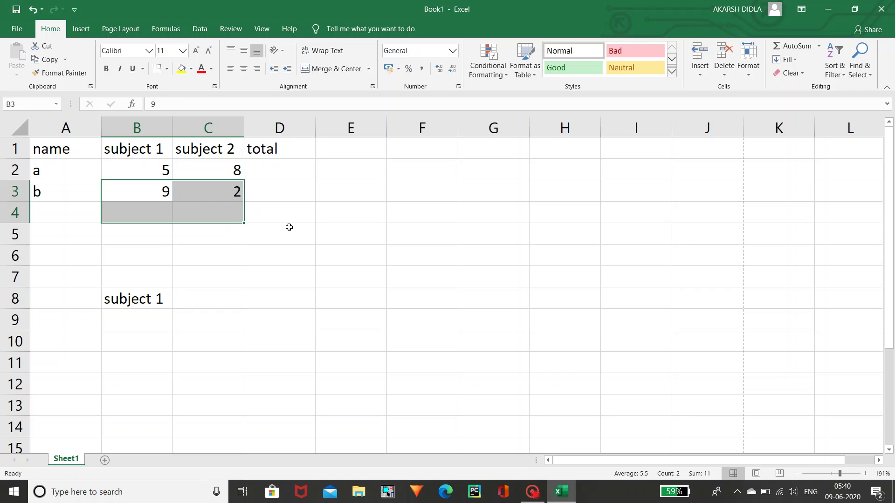
pyautogui.click(288, 232)
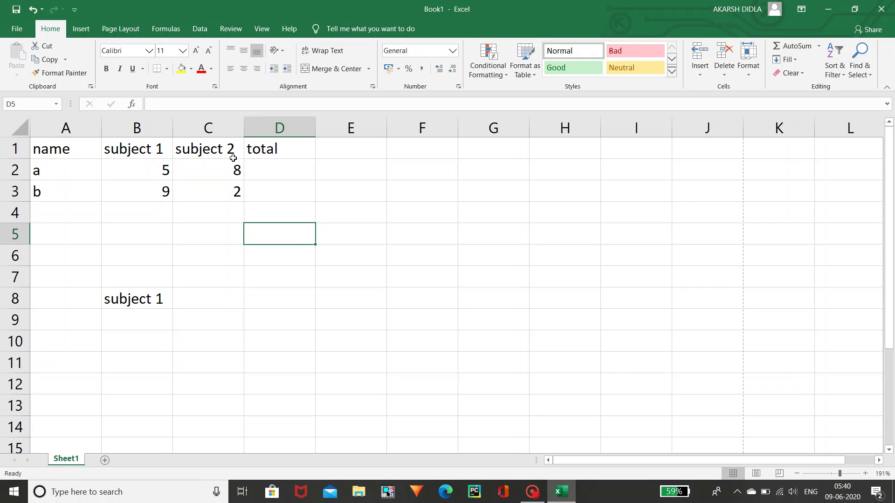
pyautogui.click(266, 153)
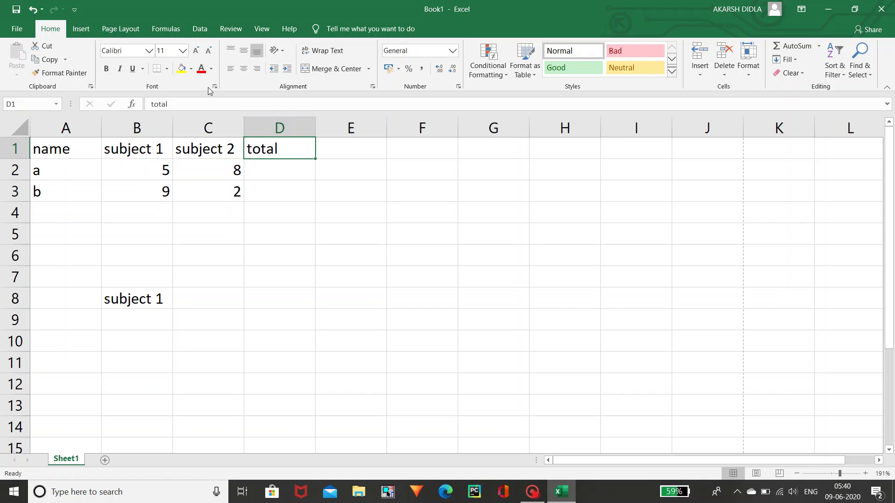
pyautogui.click(148, 52)
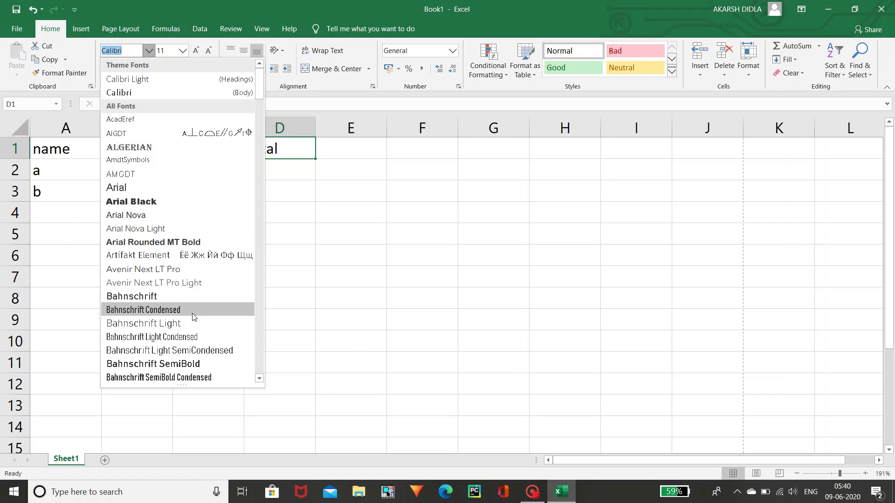
pyautogui.click(66, 151)
pyautogui.click(67, 151)
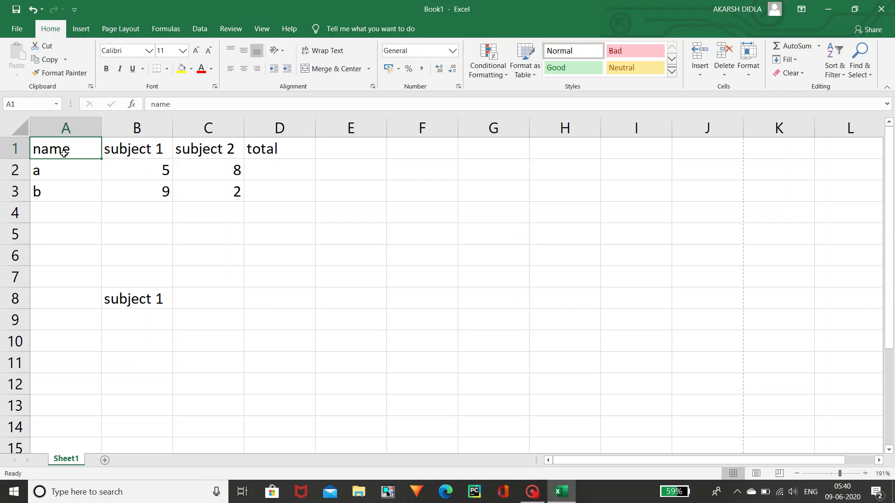
pyautogui.click(152, 51)
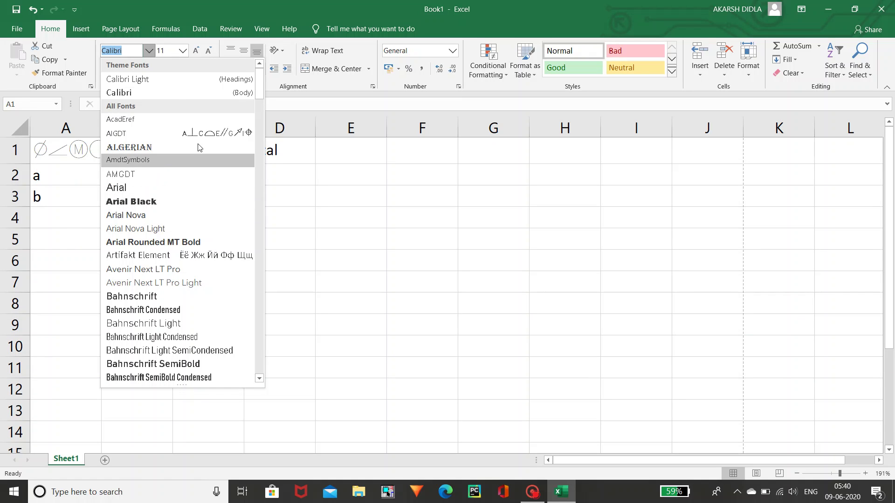
pyautogui.press('Escape')
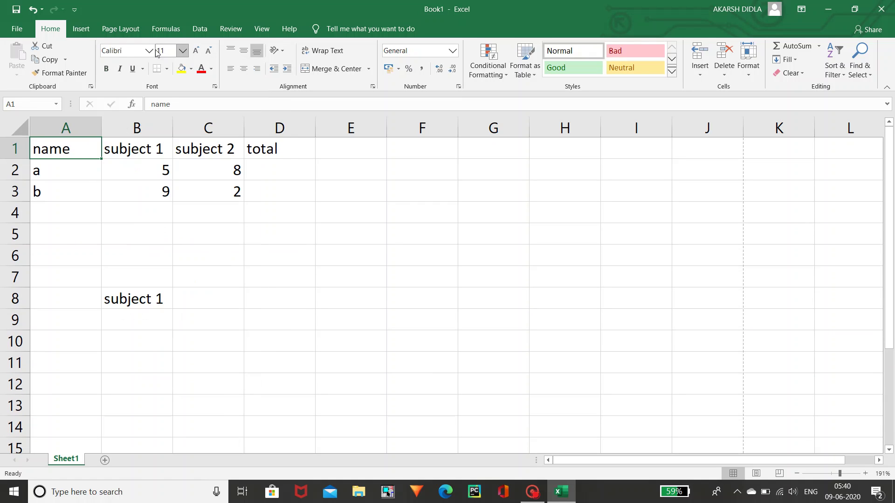
# - Set the name heading's font size to 45, then restore it to 11
pyautogui.click(181, 52)
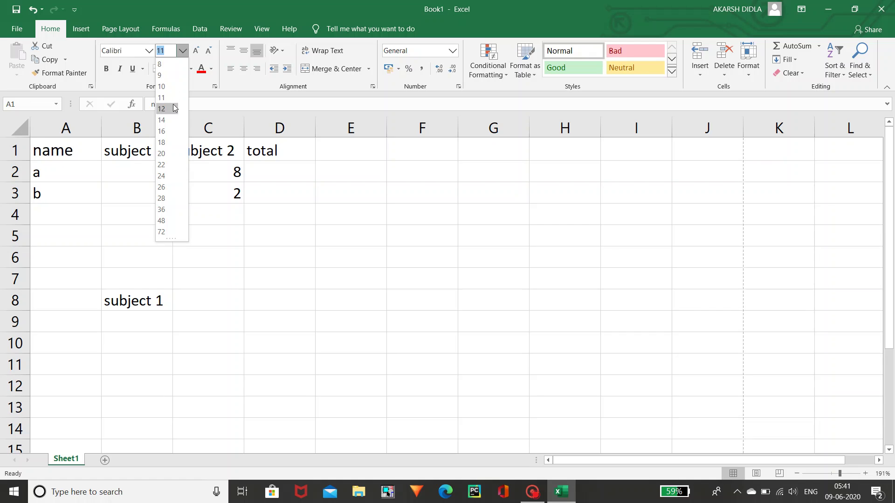
pyautogui.click(171, 51)
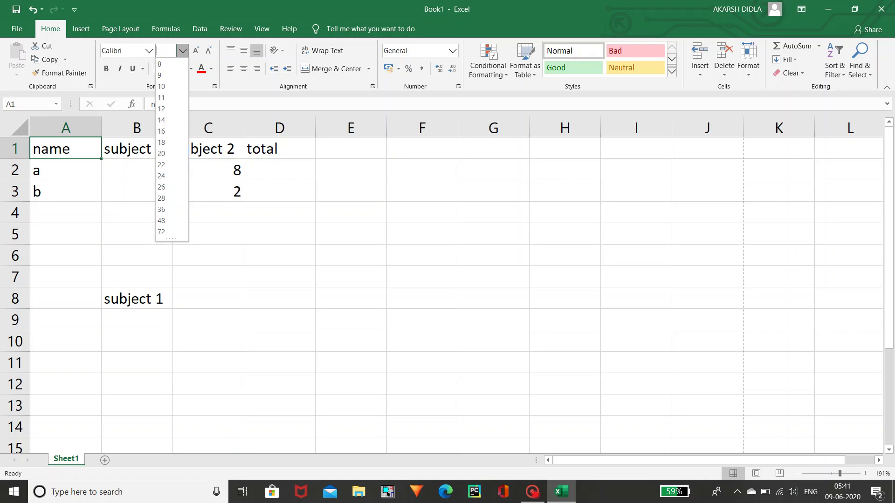
pyautogui.write('45')
pyautogui.press('Return')
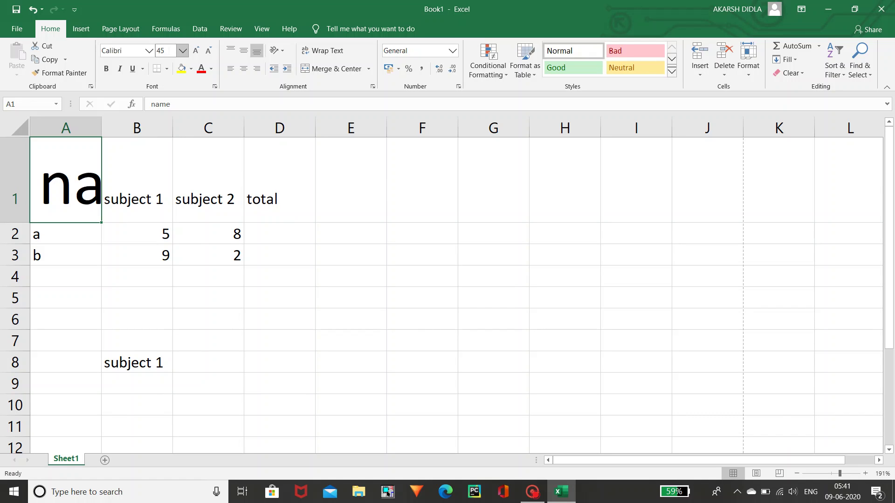
pyautogui.click(163, 51)
pyautogui.write('11')
pyautogui.press('Return')
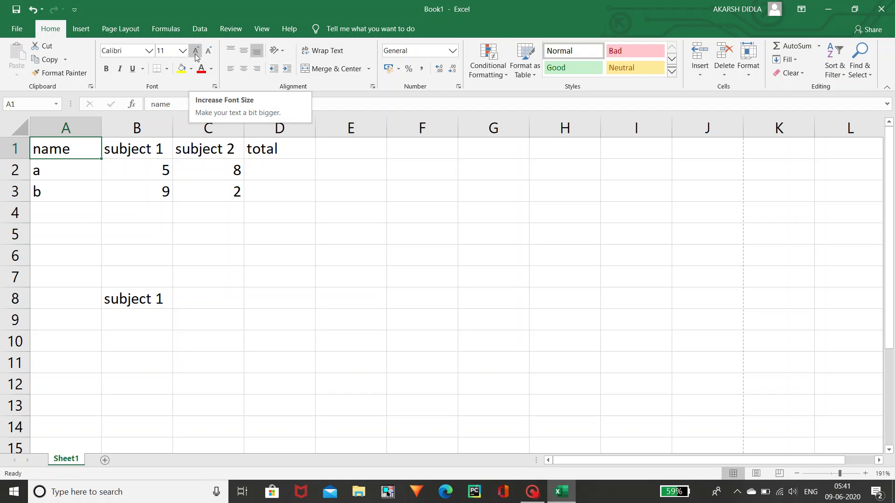
# - Step the name heading's font size up, then down to finish at 12
pyautogui.click(196, 56)
pyautogui.click(196, 55)
pyautogui.click(196, 56)
pyautogui.click(196, 56)
pyautogui.click(196, 56)
pyautogui.click(195, 56)
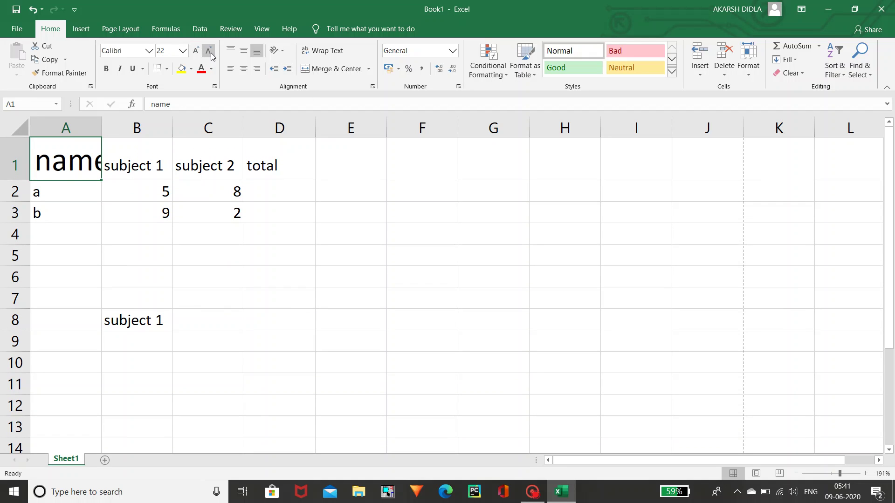
pyautogui.click(209, 51)
pyautogui.click(209, 51)
pyautogui.click(209, 51)
pyautogui.click(208, 51)
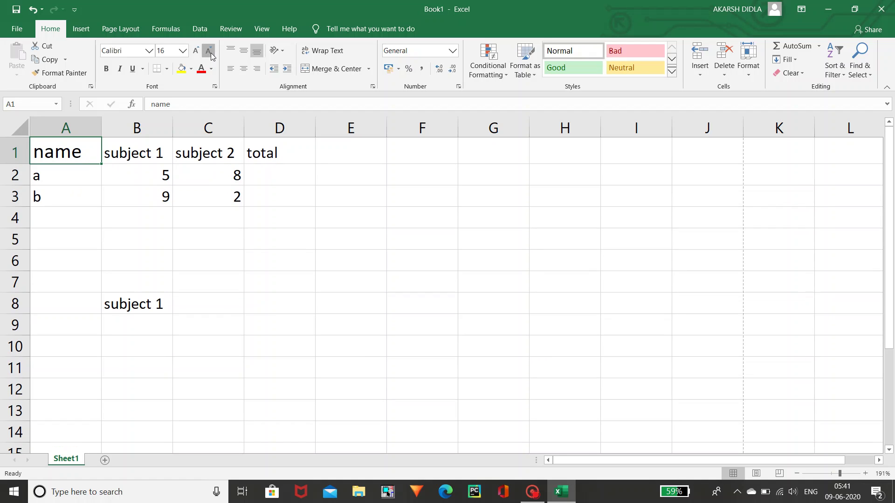
pyautogui.click(209, 51)
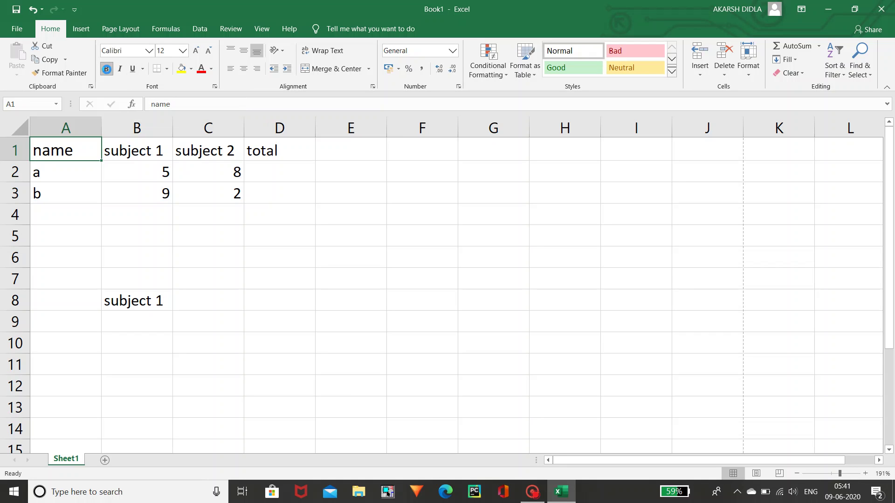
# - Make the name heading bold, italic and underlined, leaving borders unchanged
pyautogui.click(107, 69)
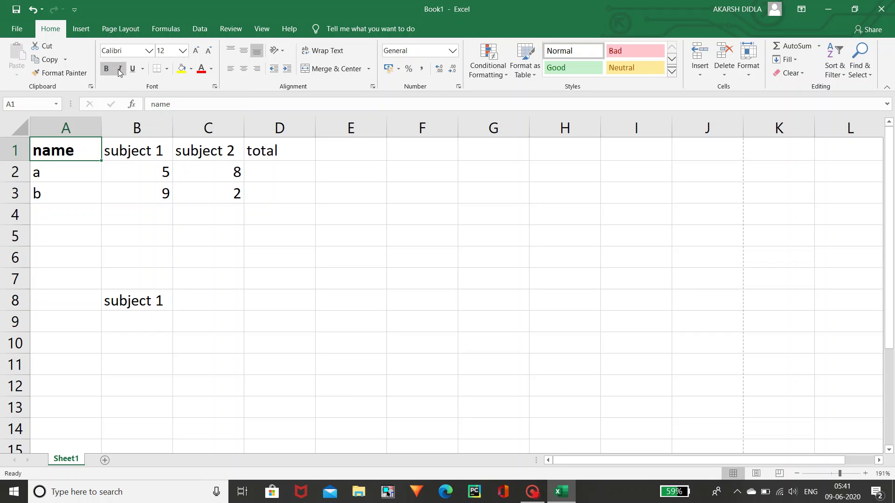
pyautogui.click(120, 70)
pyautogui.click(134, 70)
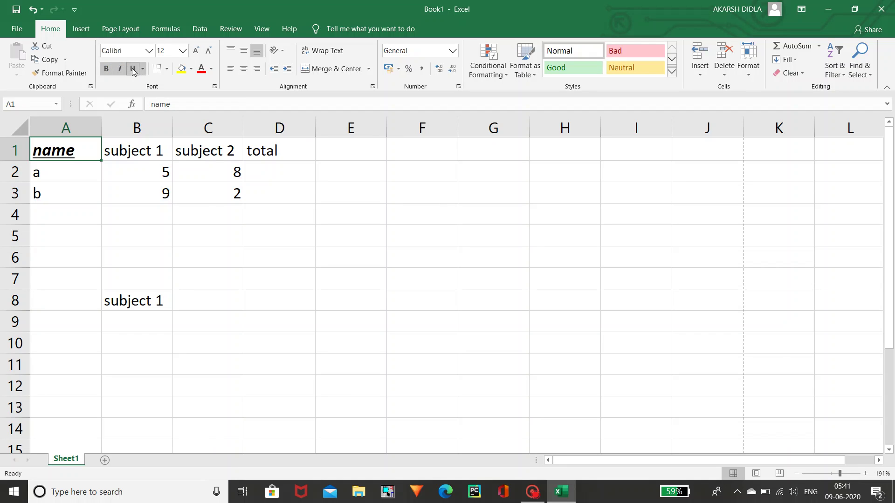
pyautogui.click(167, 69)
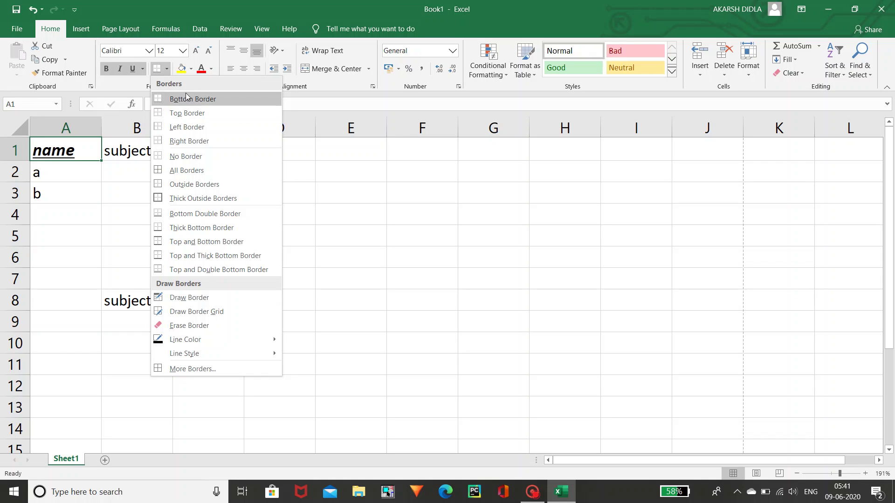
pyautogui.click(167, 71)
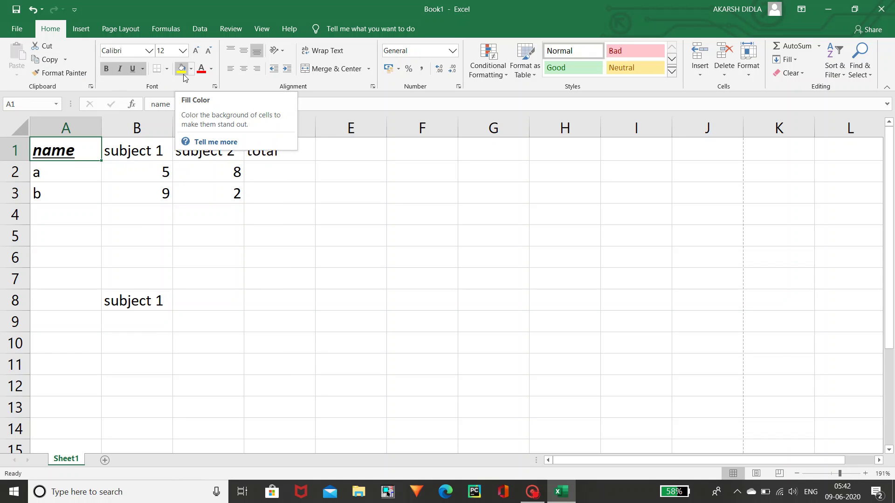
# - Give cell A1 a light blue fill, replacing an initial yellow fill
pyautogui.click(182, 69)
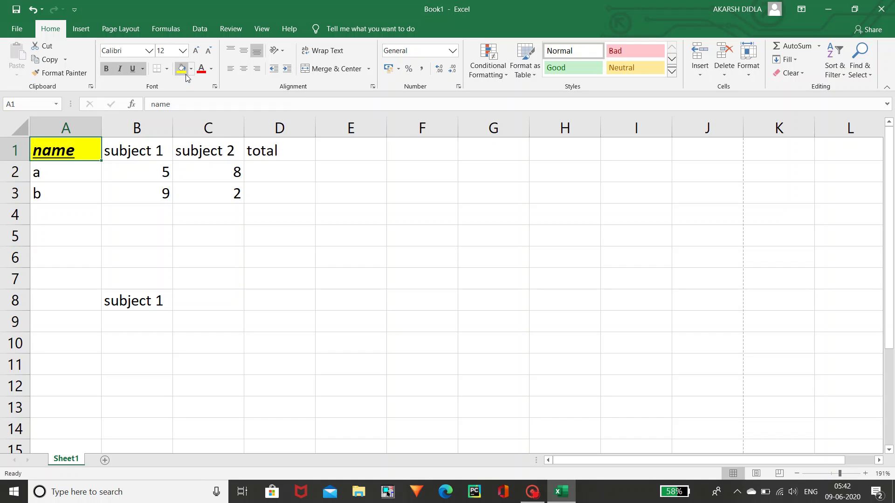
pyautogui.click(190, 70)
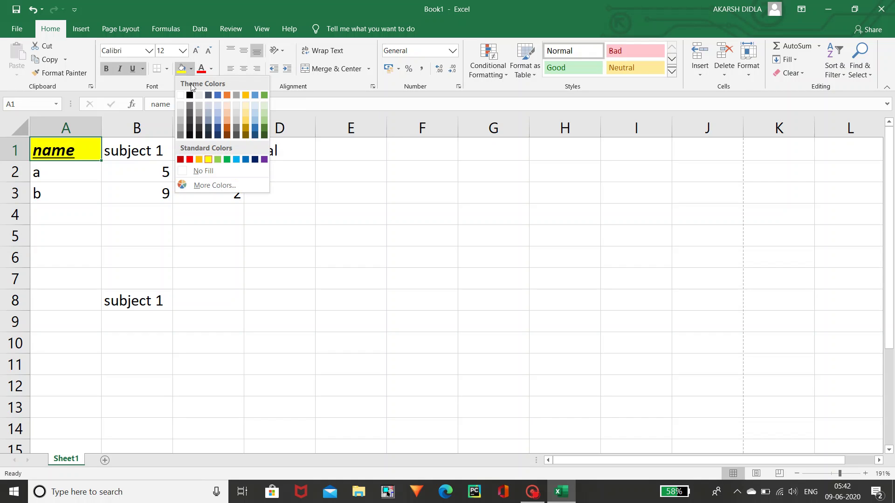
pyautogui.click(216, 124)
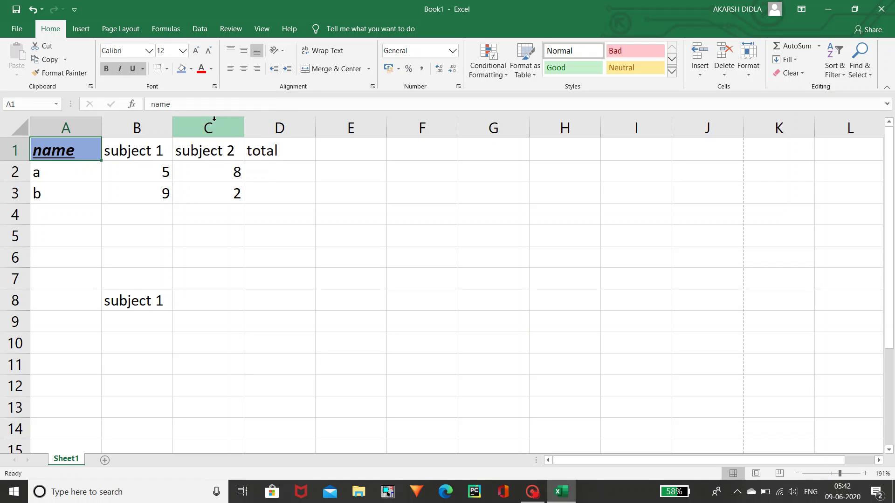
# - Colour the name text orange, replacing an initial red
pyautogui.click(205, 71)
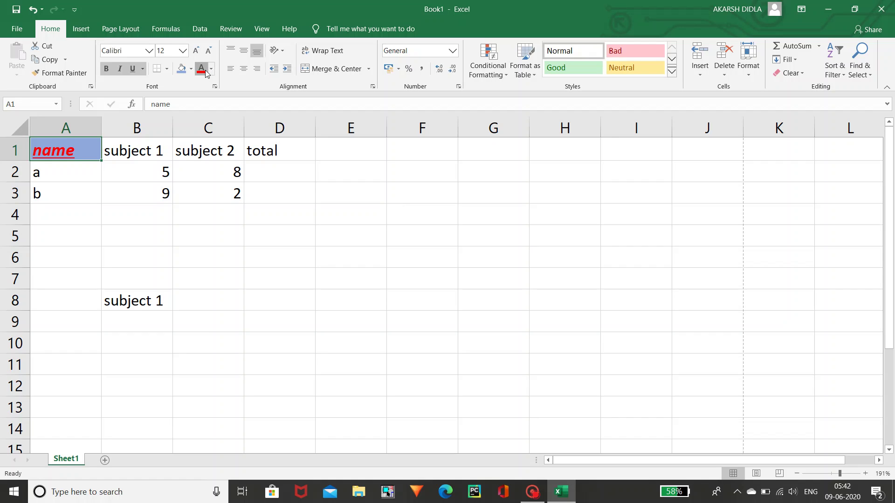
pyautogui.click(211, 69)
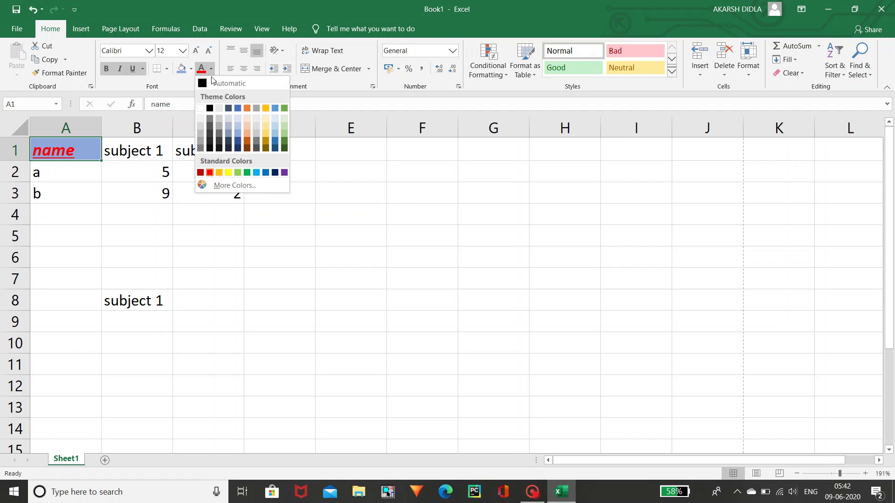
pyautogui.click(247, 139)
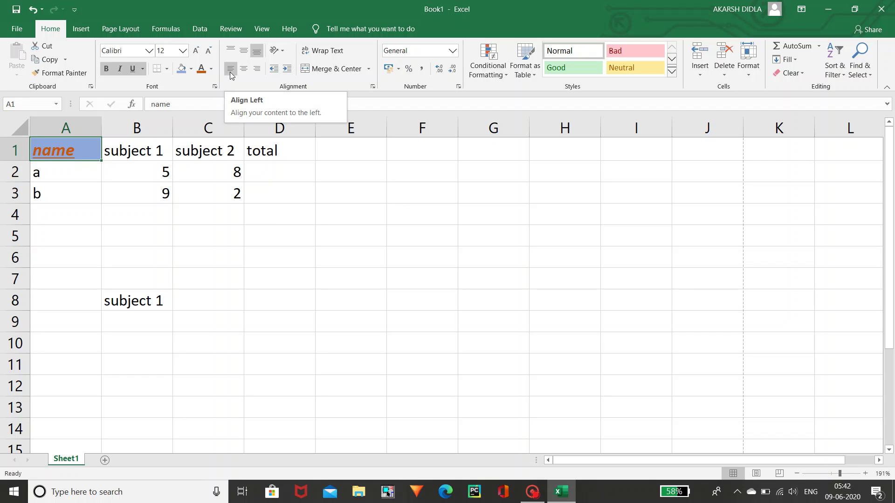
# - Align the name heading top and centre in A1 after trying right and middle alignment
pyautogui.click(243, 69)
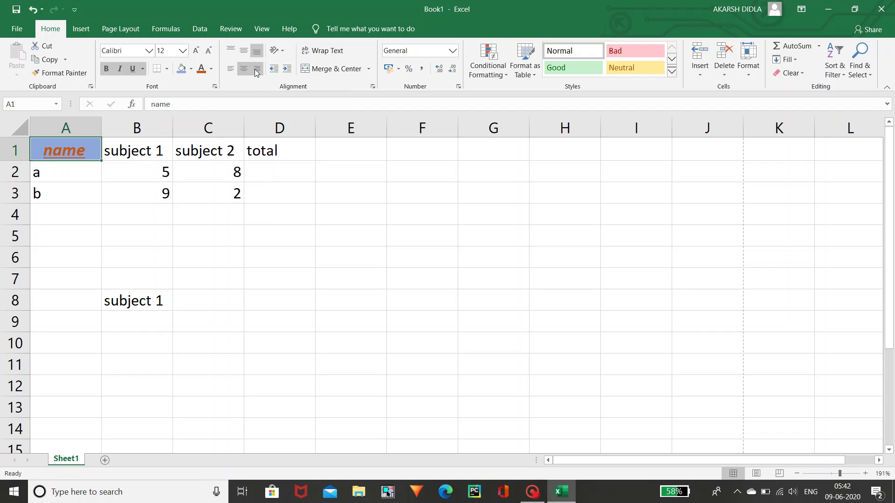
pyautogui.click(256, 70)
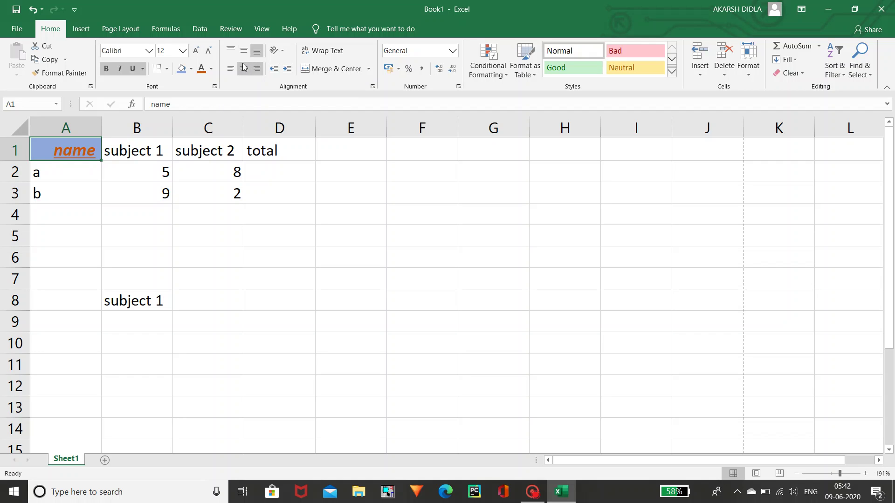
pyautogui.click(244, 67)
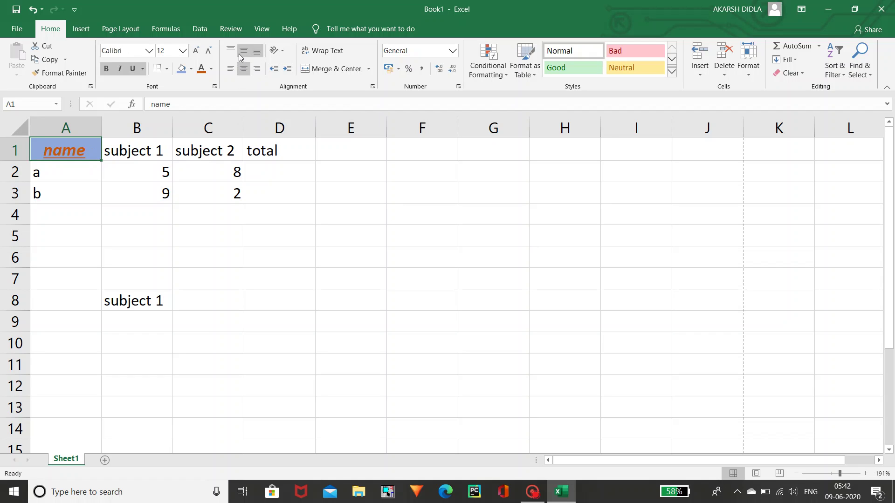
pyautogui.click(242, 54)
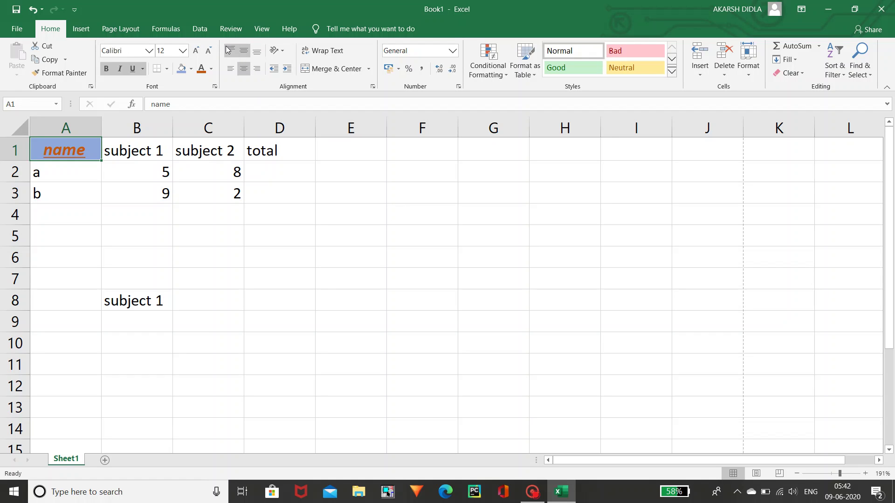
pyautogui.hotkey('ctrl', 'z')
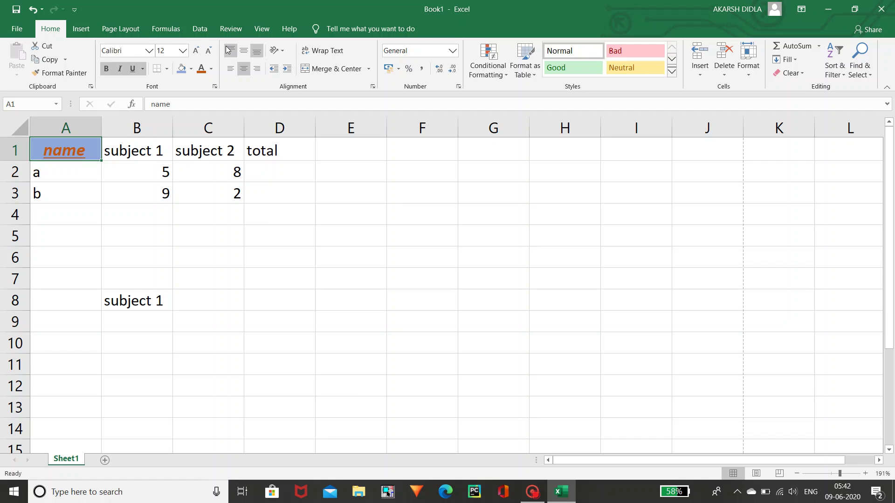
pyautogui.click(230, 51)
pyautogui.click(257, 69)
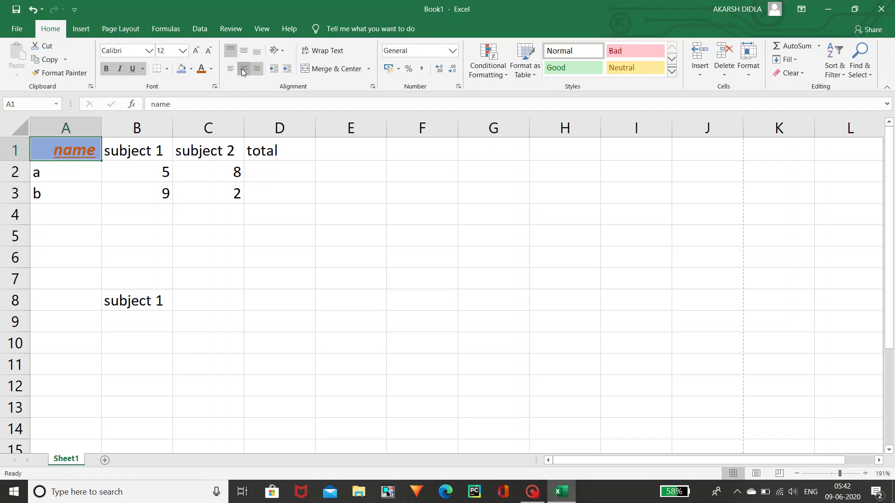
pyautogui.click(243, 69)
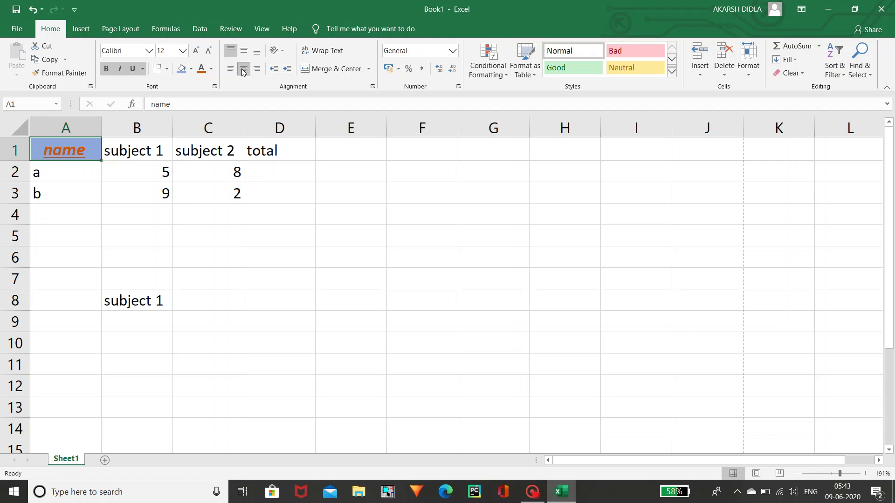
pyautogui.click(367, 200)
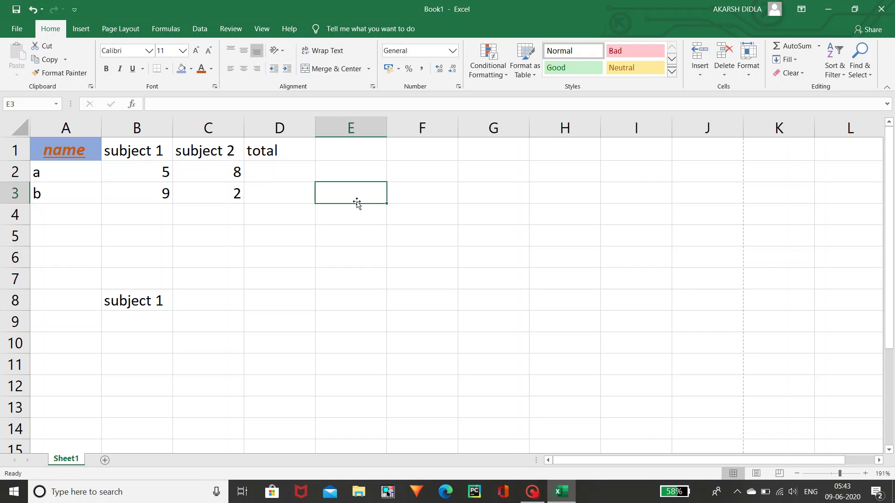
# - Enter 'akahbjhbjhbucvugiuviuvir' in E3 and wrap it onto three lines
pyautogui.write('akahbjhbjhbu')
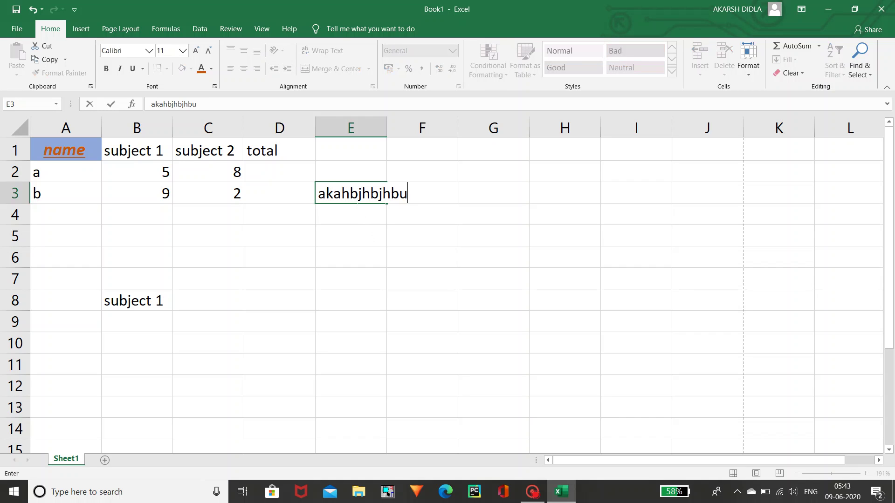
pyautogui.write('cvugiuviuvir')
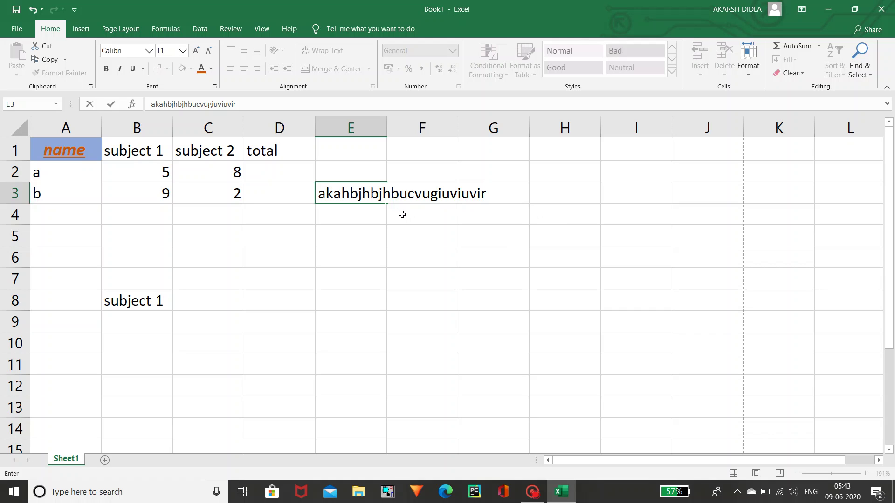
pyautogui.click(387, 209)
pyautogui.click(371, 197)
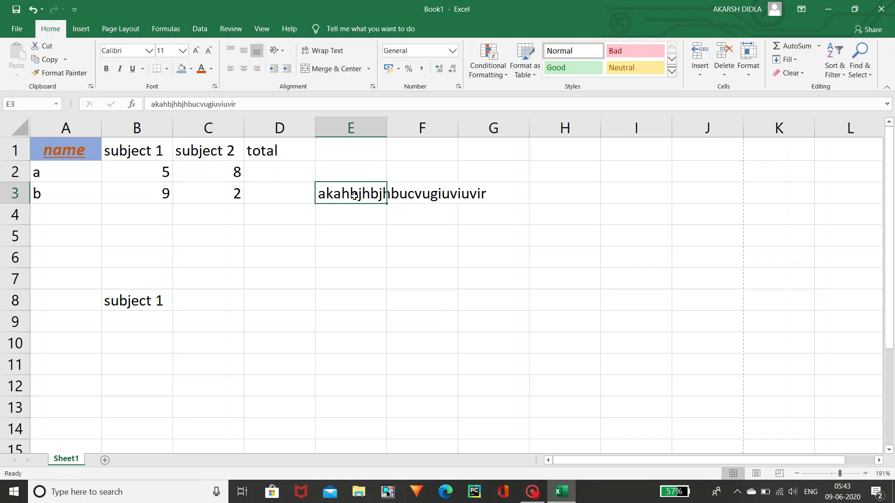
pyautogui.click(332, 52)
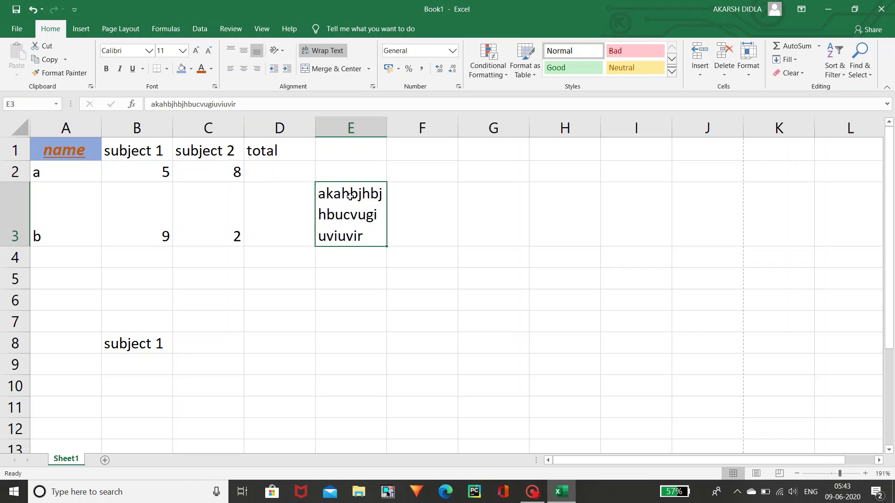
pyautogui.click(376, 266)
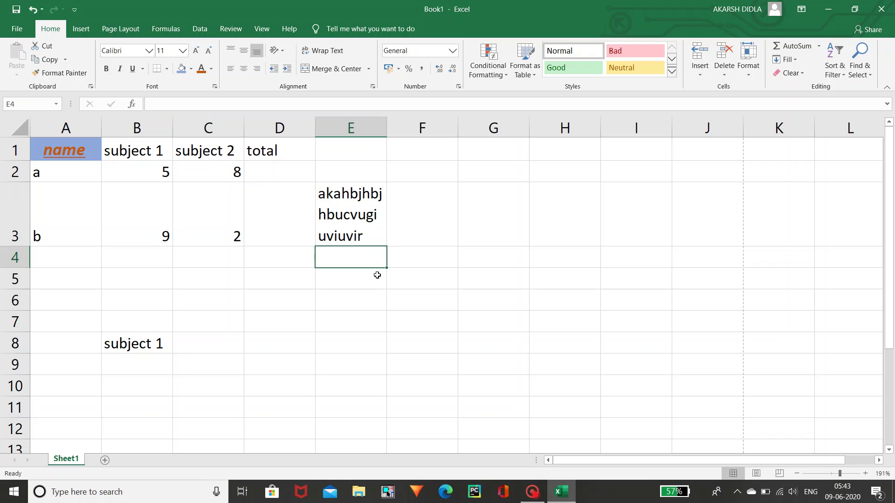
# - Select E5:G5, merge it into one cell with Merge & Center, and reselect it
pyautogui.click(375, 286)
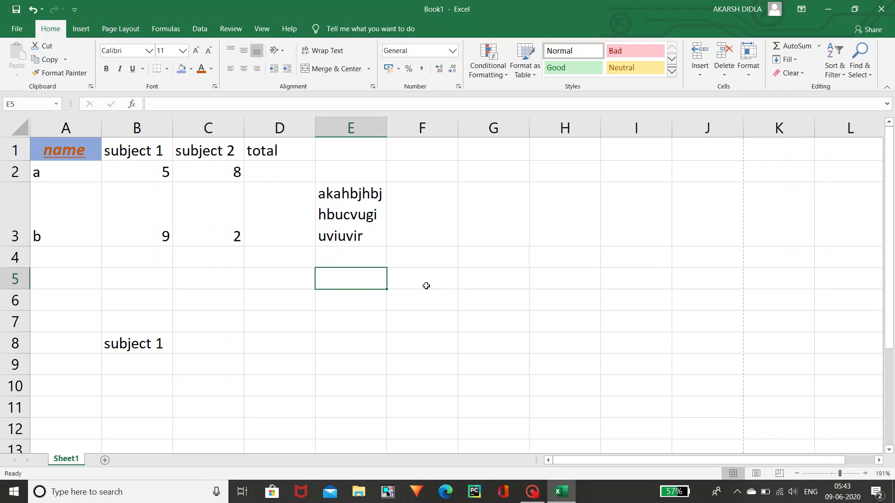
pyautogui.hotkey('shift', 'Right')
pyautogui.hotkey('shift', 'Right')
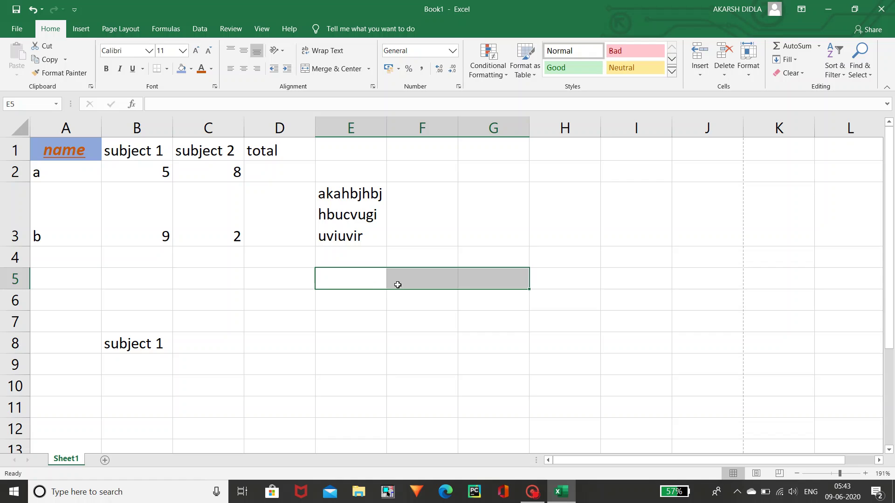
pyautogui.click(347, 66)
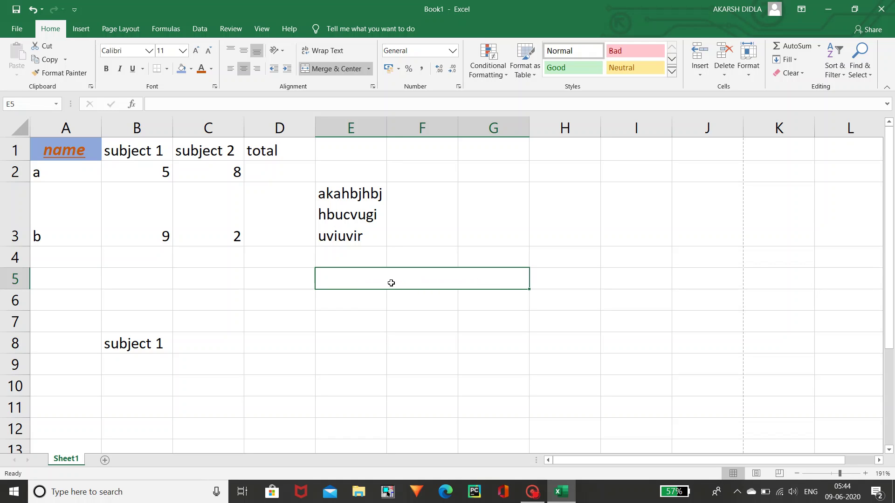
pyautogui.click(480, 231)
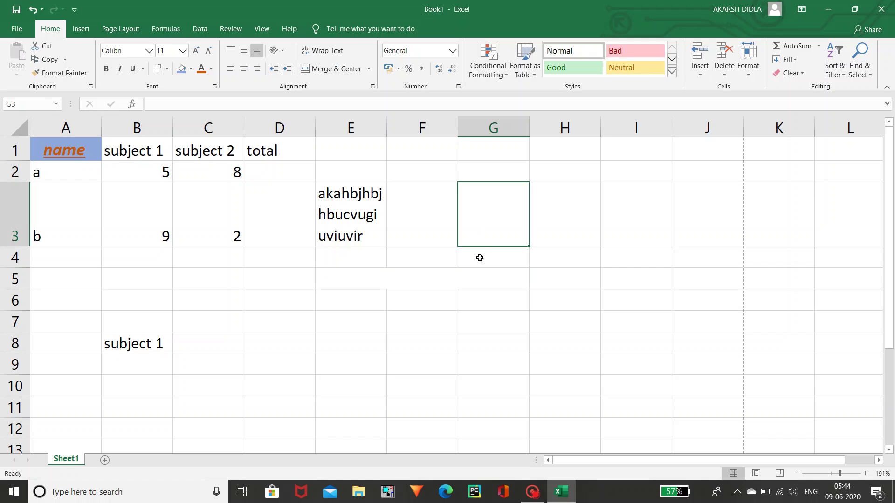
pyautogui.click(489, 283)
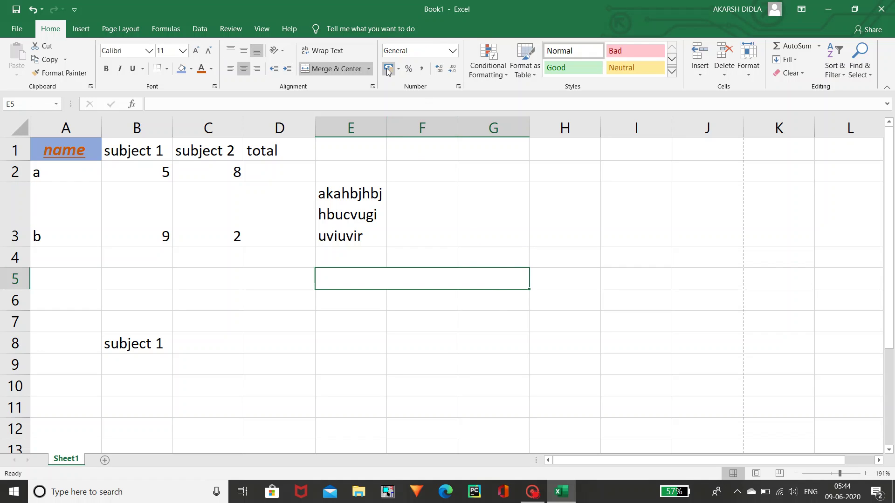
# - Delete the long wrapped text from cell E3, leaving the cell empty
pyautogui.doubleClick(349, 191)
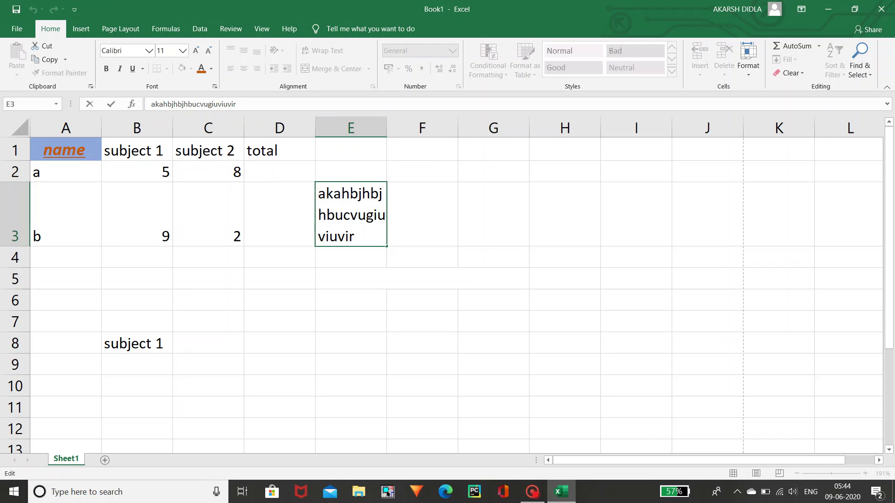
pyautogui.press('BackSpace')
pyautogui.press('BackSpace')
pyautogui.press('BackSpace')
pyautogui.press('BackSpace')
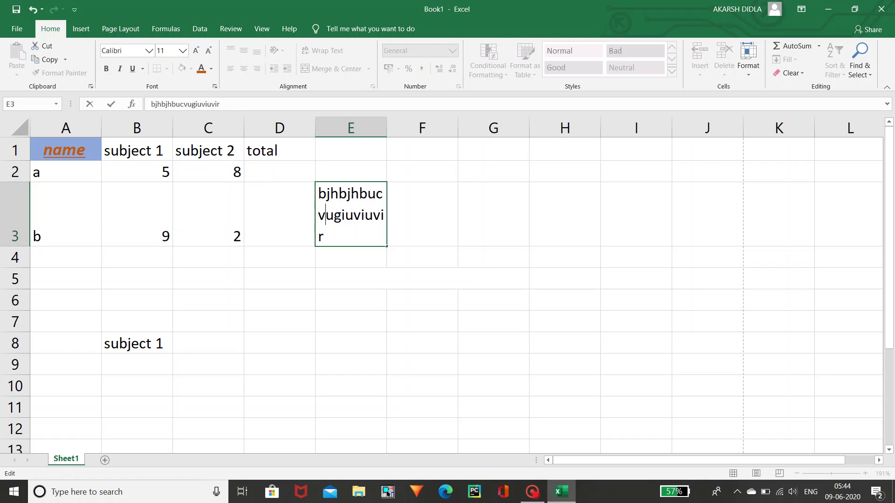
pyautogui.press('BackSpace')
pyautogui.press('BackSpace')
pyautogui.press('BackSpace')
pyautogui.press('BackSpace')
pyautogui.press('BackSpace')
pyautogui.press('BackSpace')
pyautogui.press('BackSpace')
pyautogui.press('BackSpace')
pyautogui.press('BackSpace')
pyautogui.press('BackSpace')
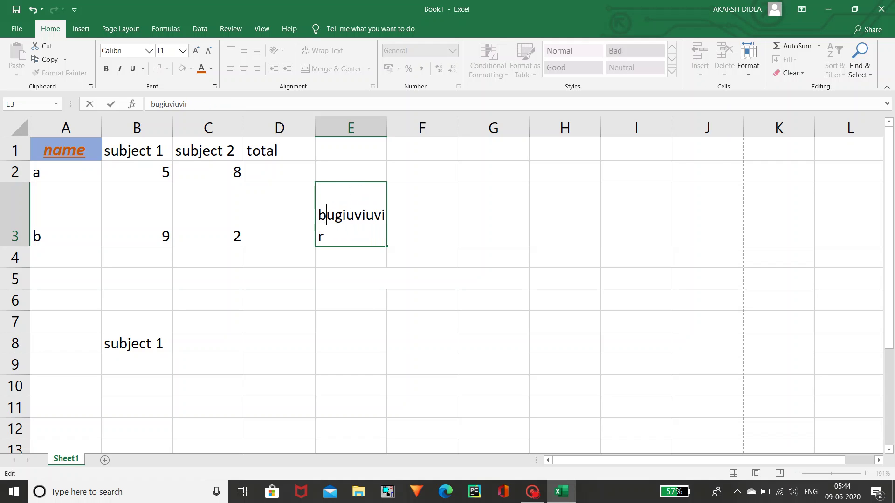
pyautogui.press('Right')
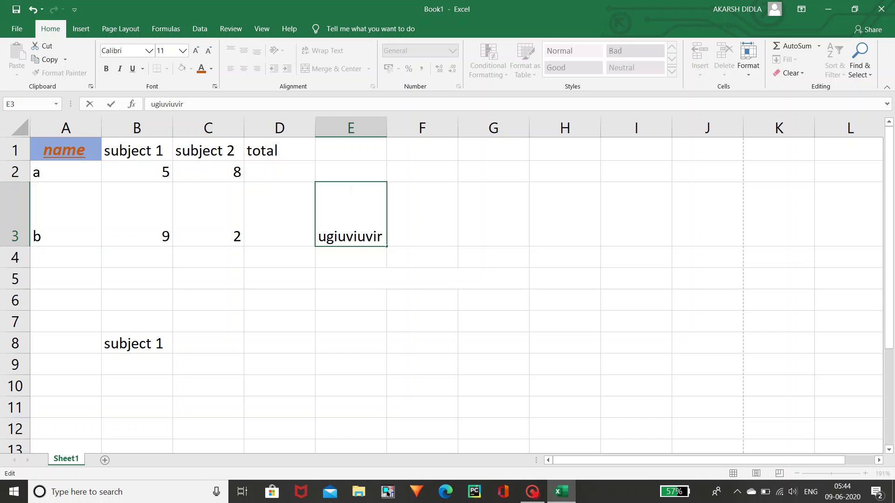
pyautogui.press('BackSpace')
pyautogui.press('BackSpace')
pyautogui.press('BackSpace')
pyautogui.press('BackSpace')
pyautogui.press('BackSpace')
pyautogui.press('BackSpace')
pyautogui.press('BackSpace')
pyautogui.press('BackSpace')
pyautogui.press('BackSpace')
pyautogui.press('BackSpace')
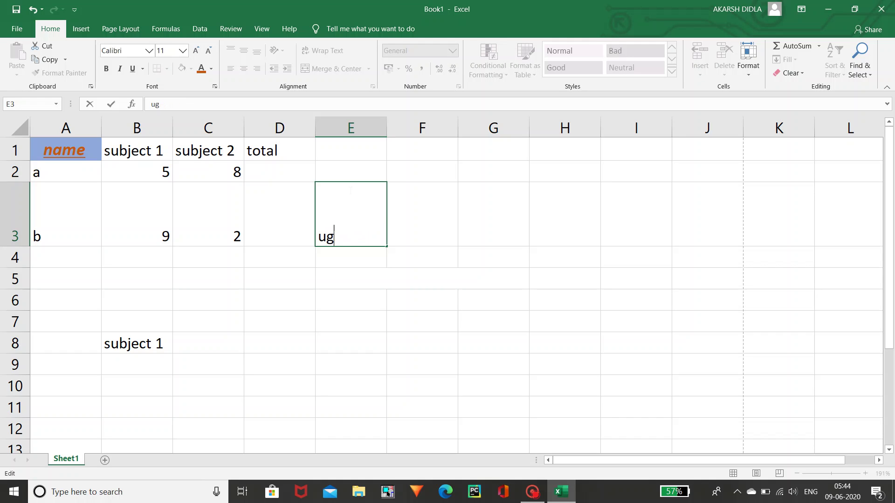
pyautogui.click(412, 202)
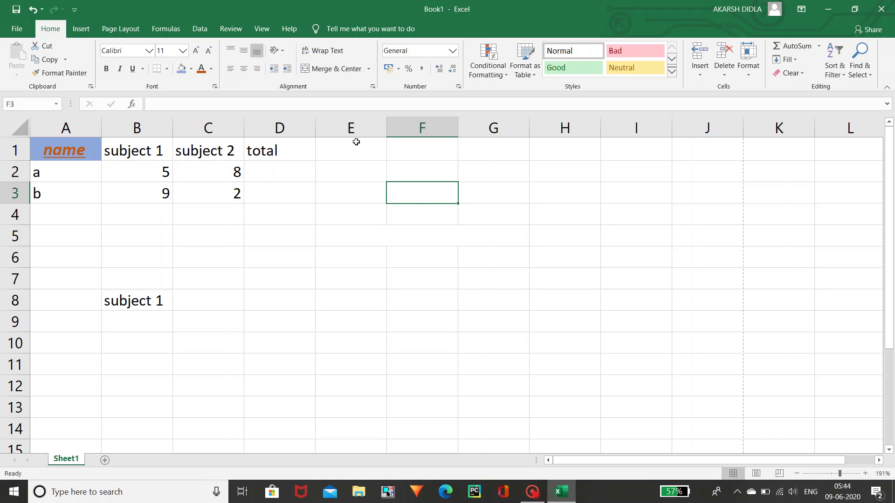
# - Add three decimal places to C2's 8, remove them again, and preview the number format list
pyautogui.click(234, 176)
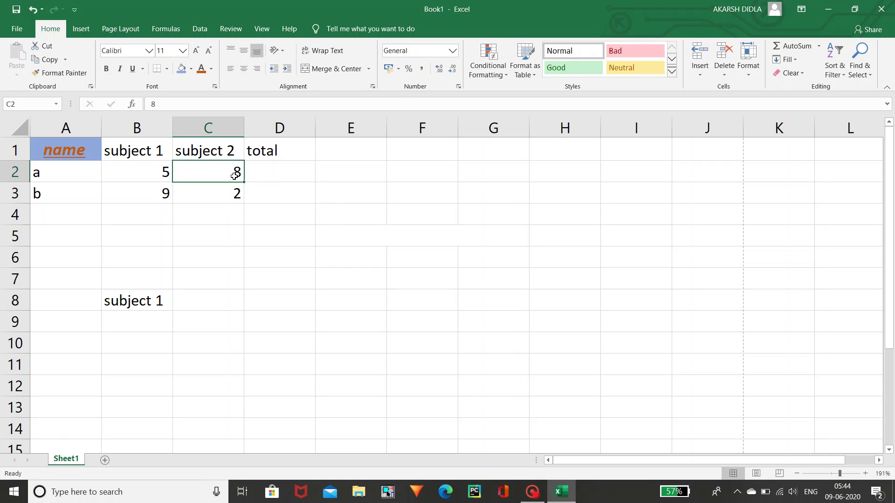
pyautogui.click(443, 66)
pyautogui.click(443, 66)
pyautogui.click(443, 66)
pyautogui.click(443, 66)
pyautogui.click(443, 67)
pyautogui.click(443, 66)
pyautogui.click(443, 66)
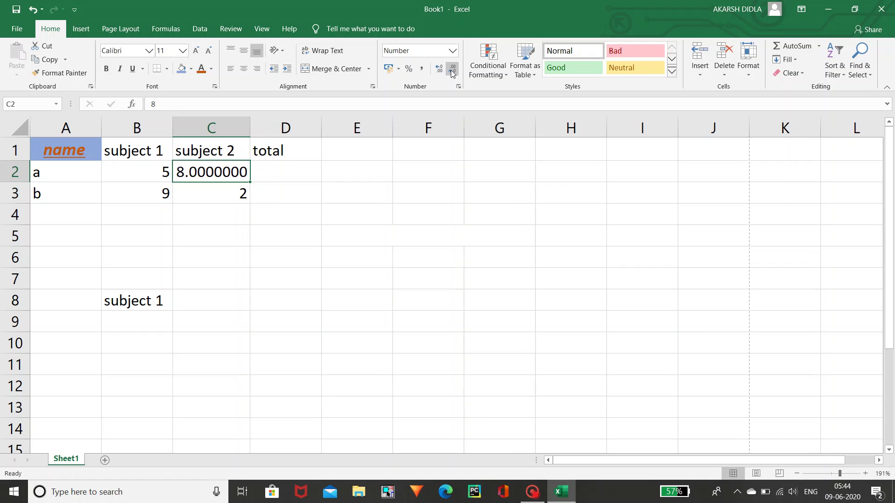
pyautogui.click(451, 70)
pyautogui.click(451, 70)
pyautogui.click(451, 70)
pyautogui.click(451, 70)
pyautogui.click(451, 70)
pyautogui.click(451, 70)
pyautogui.click(451, 70)
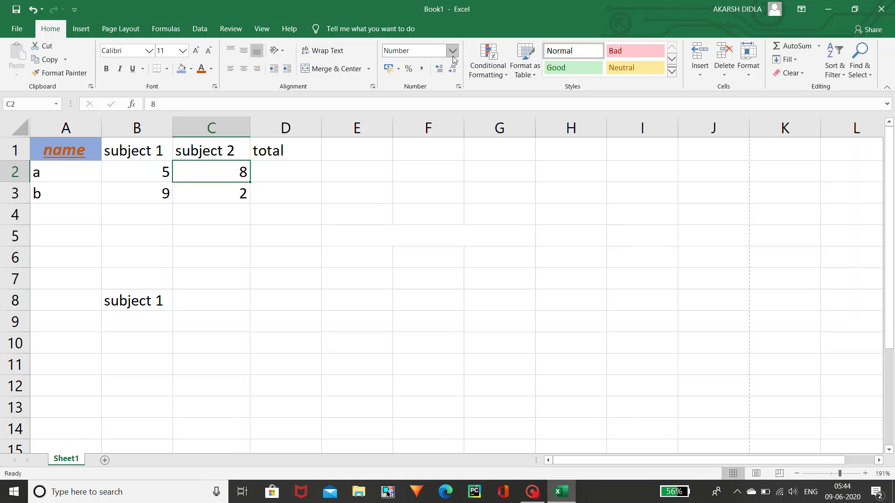
pyautogui.click(454, 51)
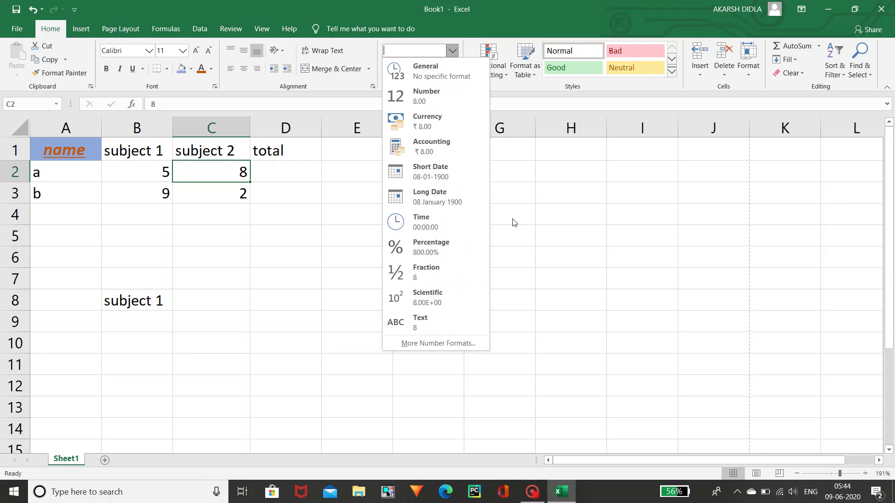
pyautogui.click(531, 221)
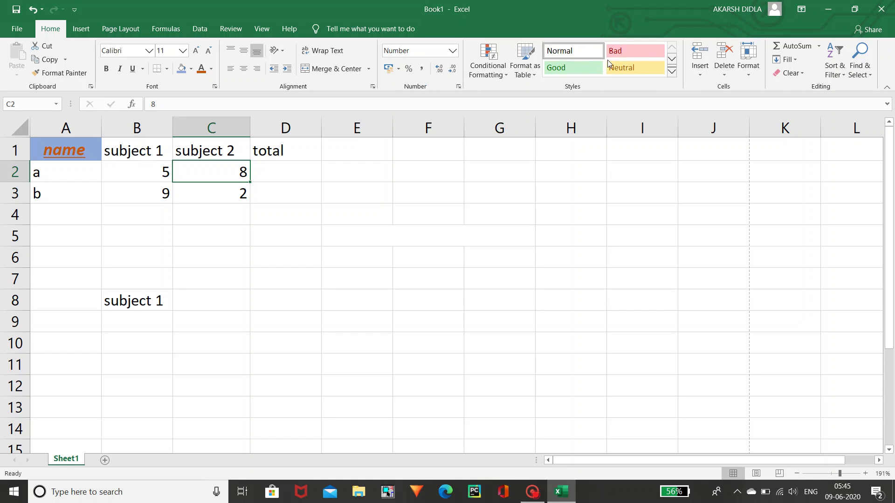
# - Browse the Cell Styles gallery, then give cell B3 the green Good style
pyautogui.click(673, 73)
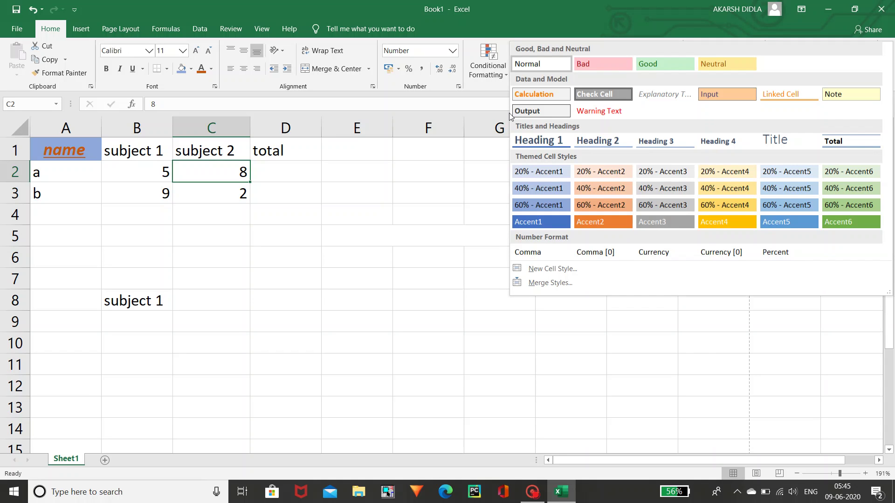
pyautogui.click(496, 107)
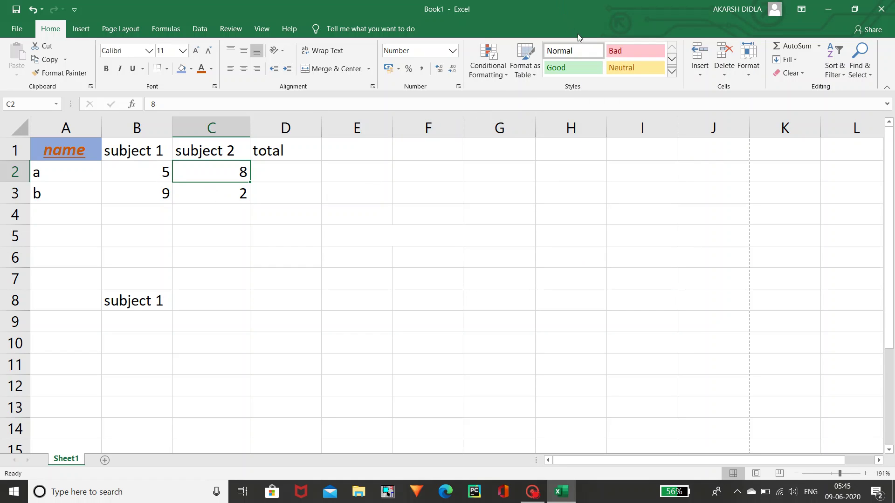
pyautogui.click(574, 68)
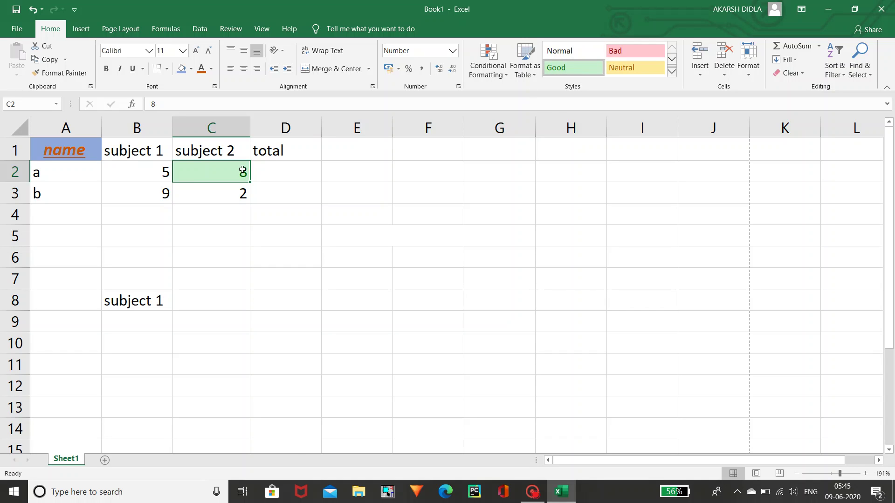
pyautogui.click(157, 187)
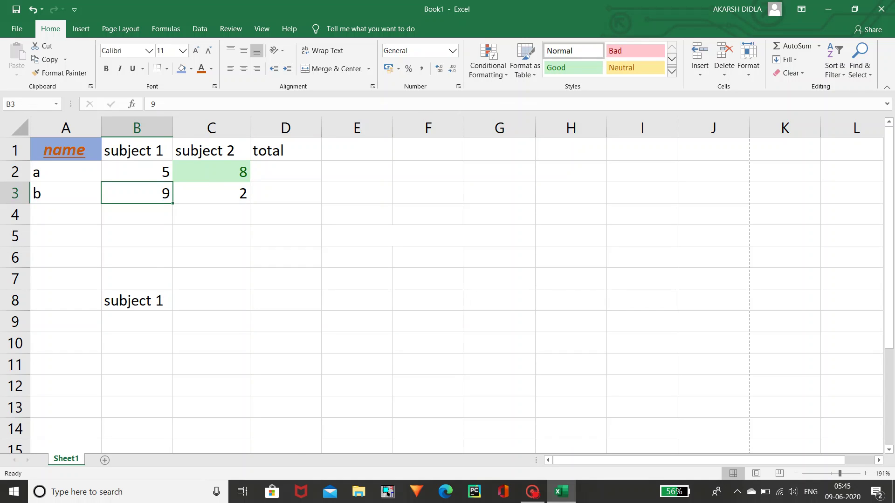
pyautogui.click(565, 69)
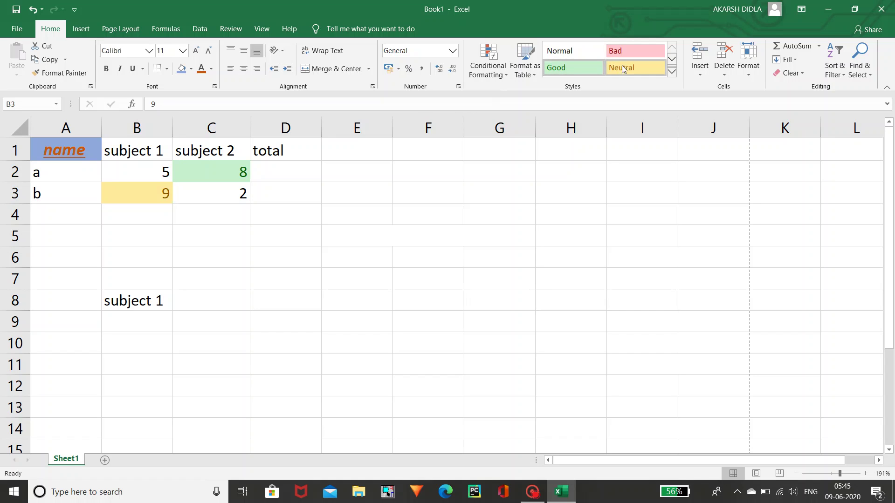
# - Give C2 the yellow Neutral style and C3 the pink Bad style
pyautogui.click(197, 178)
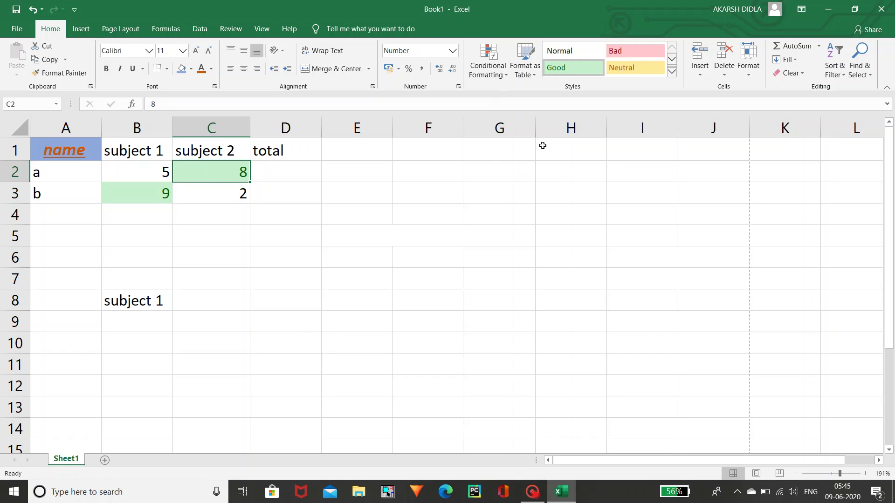
pyautogui.click(650, 65)
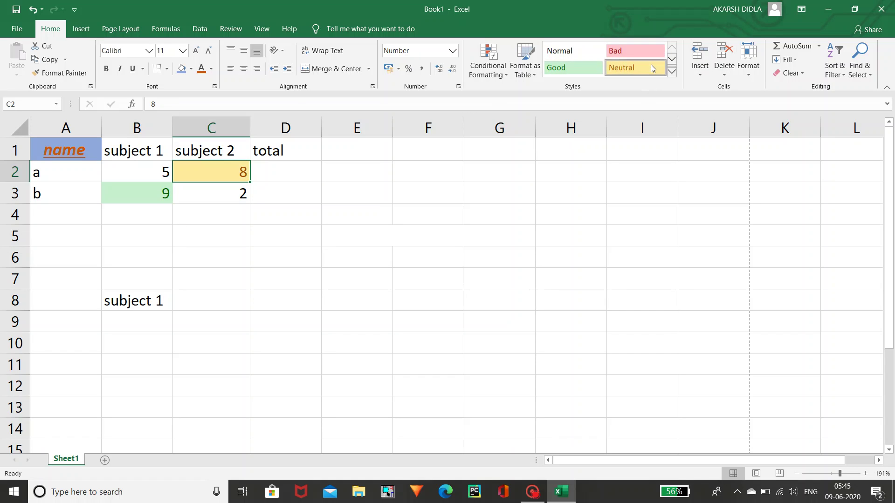
pyautogui.click(246, 196)
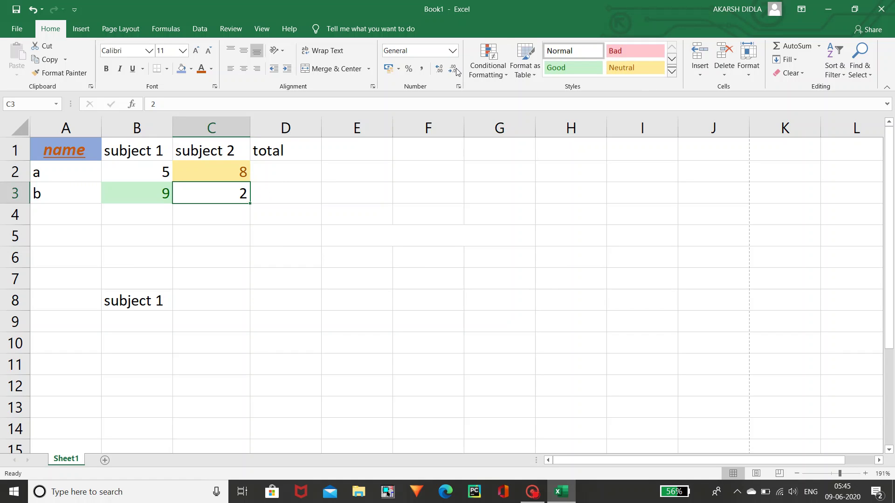
pyautogui.click(622, 51)
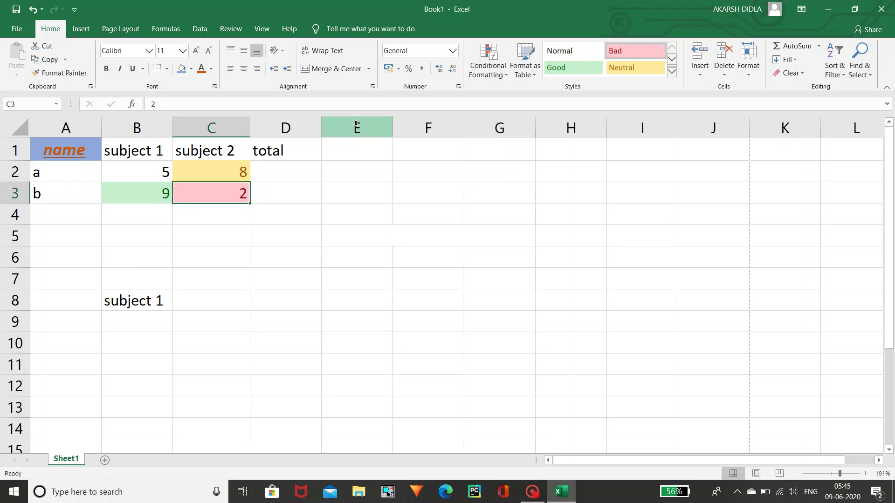
pyautogui.click(125, 169)
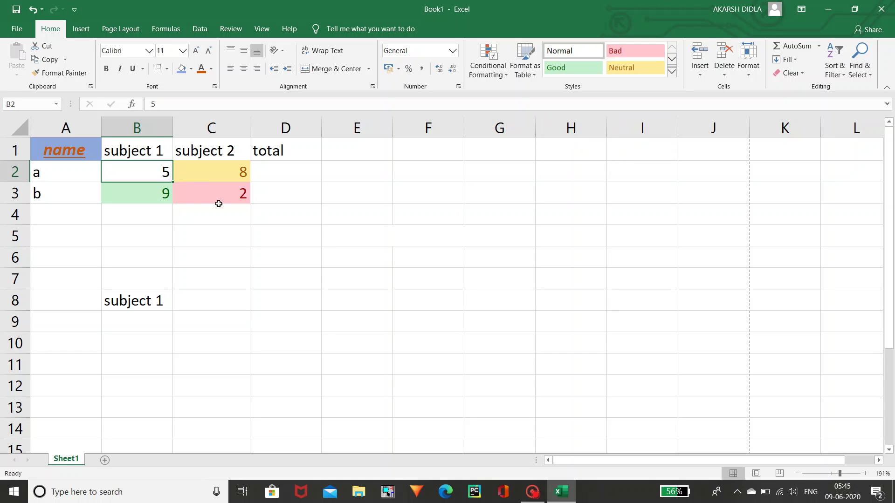
pyautogui.click(223, 200)
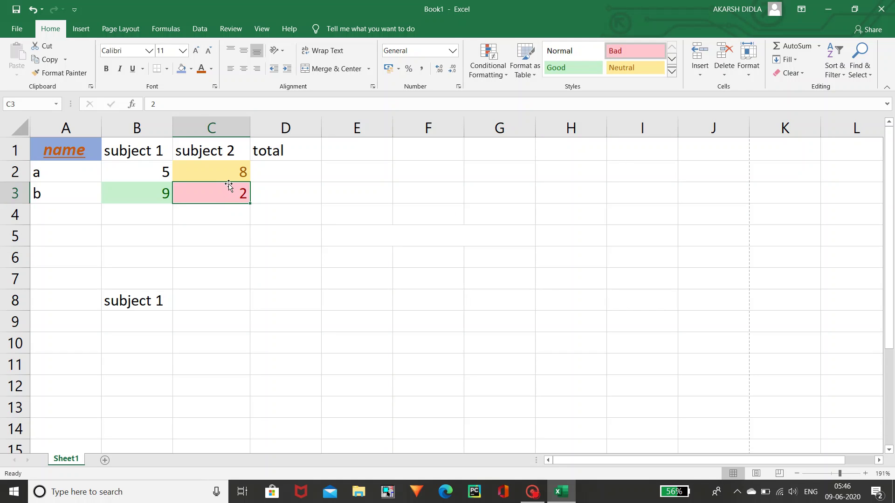
pyautogui.click(695, 59)
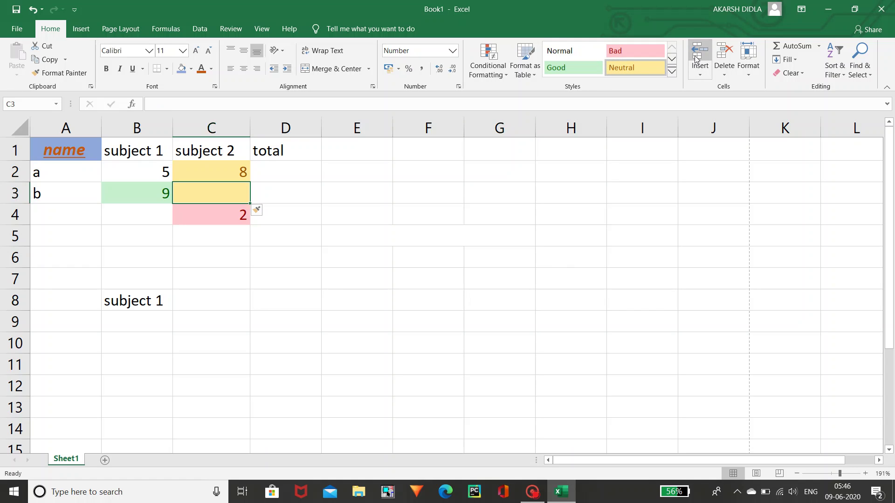
pyautogui.click(695, 59)
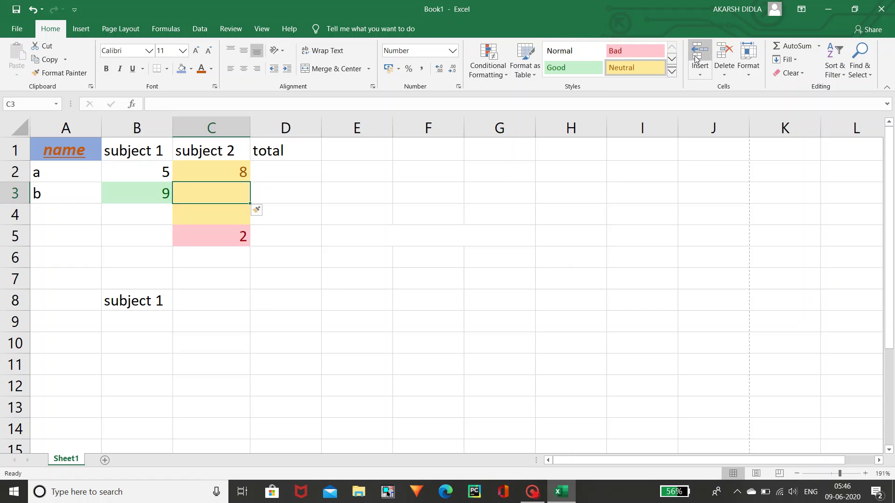
pyautogui.click(722, 57)
pyautogui.click(721, 57)
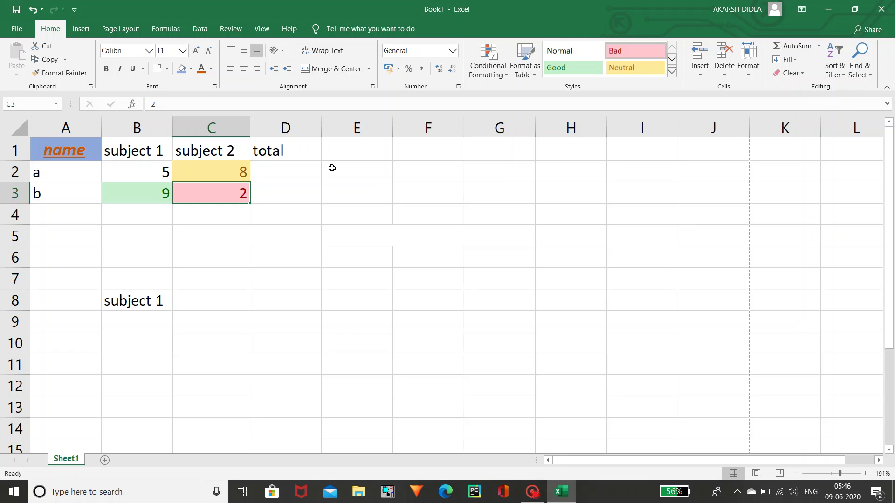
pyautogui.click(168, 173)
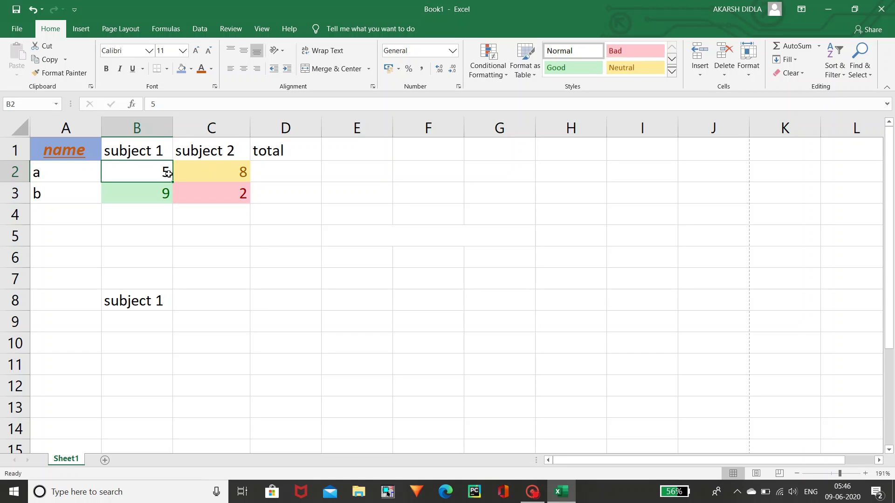
pyautogui.hotkey('shift', 'Right')
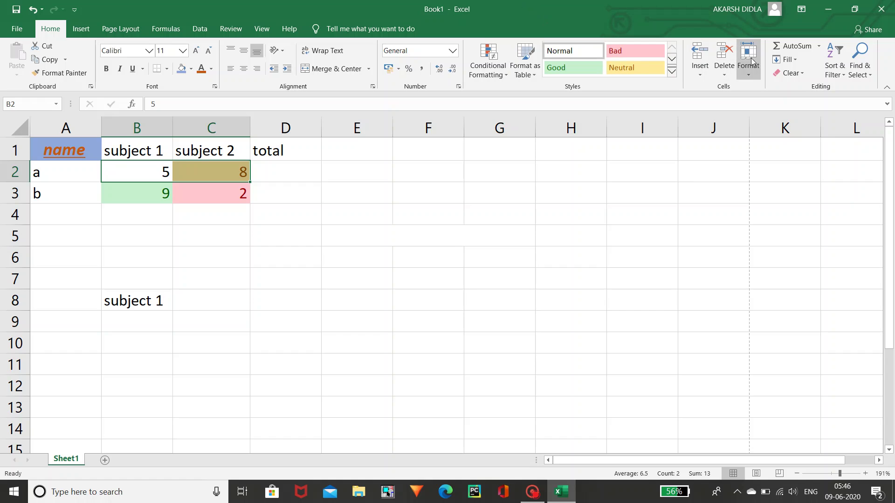
# - AutoSum the marks into the total column: 13 for row a and 11 for row b in D3
pyautogui.click(799, 45)
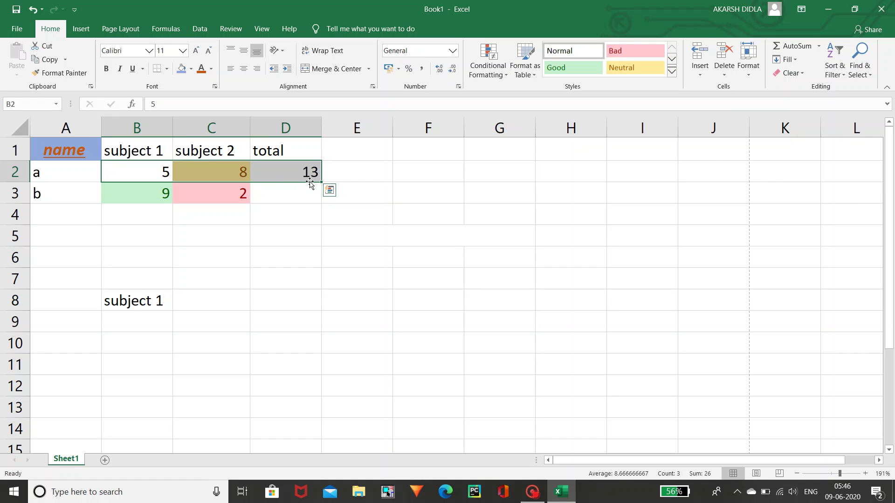
pyautogui.click(159, 199)
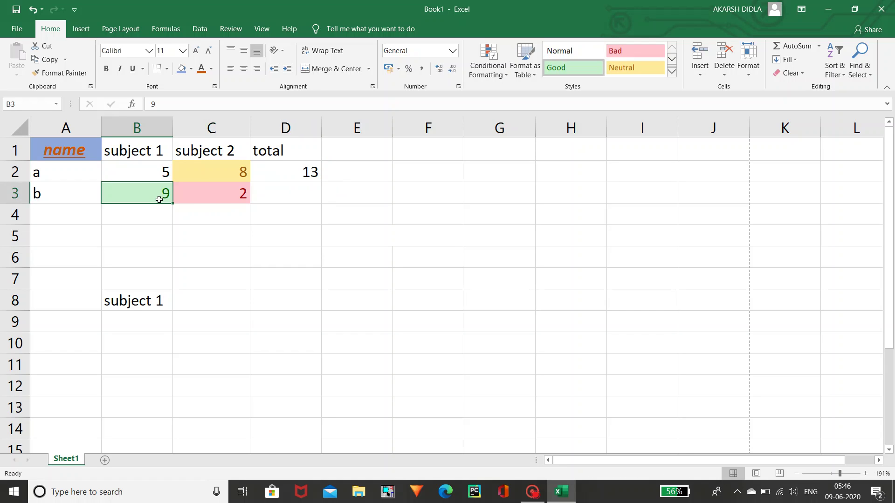
pyautogui.hotkey('shift', 'Right')
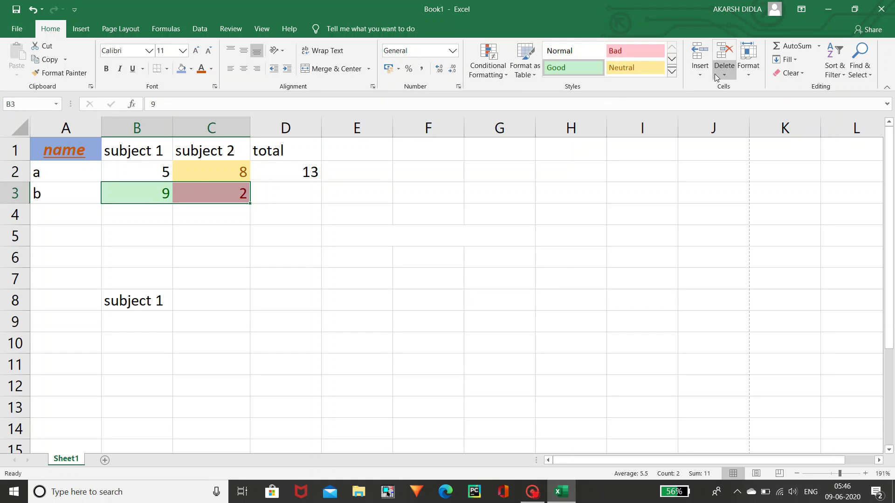
pyautogui.click(781, 47)
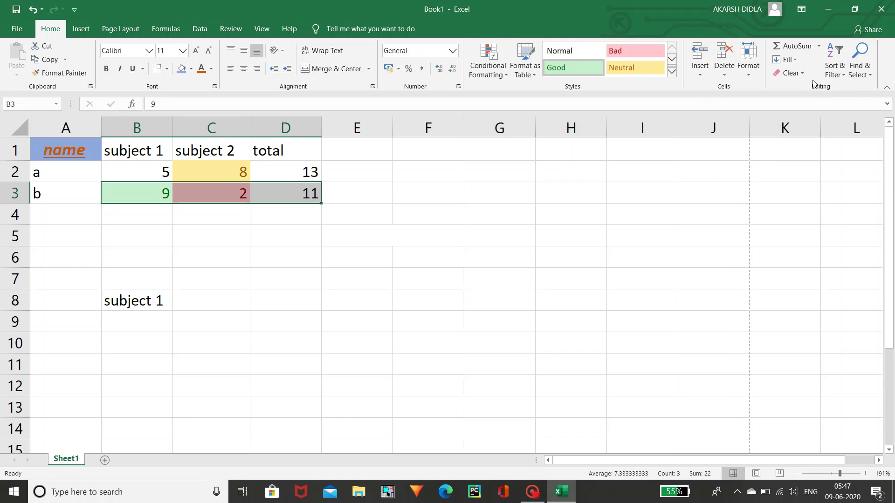
pyautogui.click(729, 192)
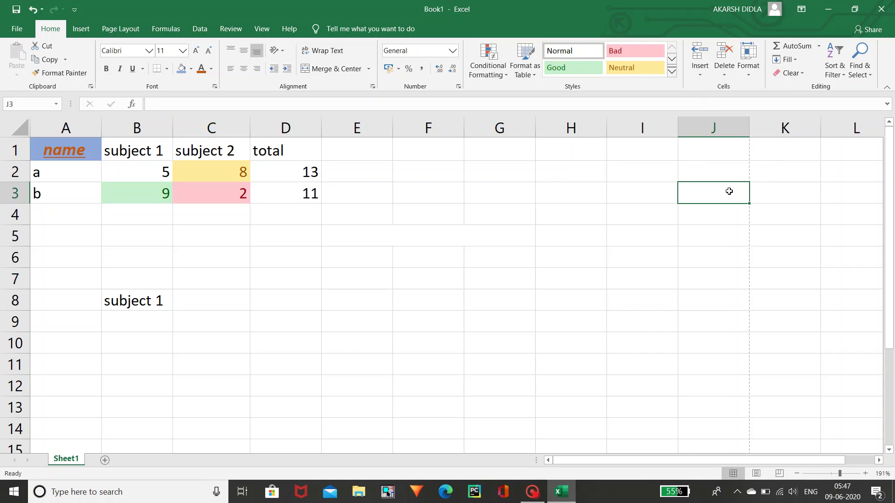
# - Look at the Sort & Filter choices, then open the Find & Select menu
pyautogui.click(837, 65)
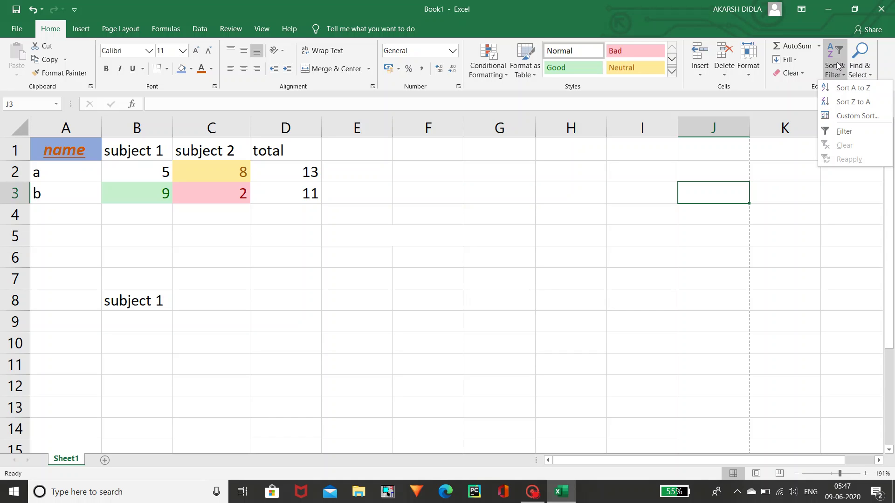
pyautogui.click(861, 66)
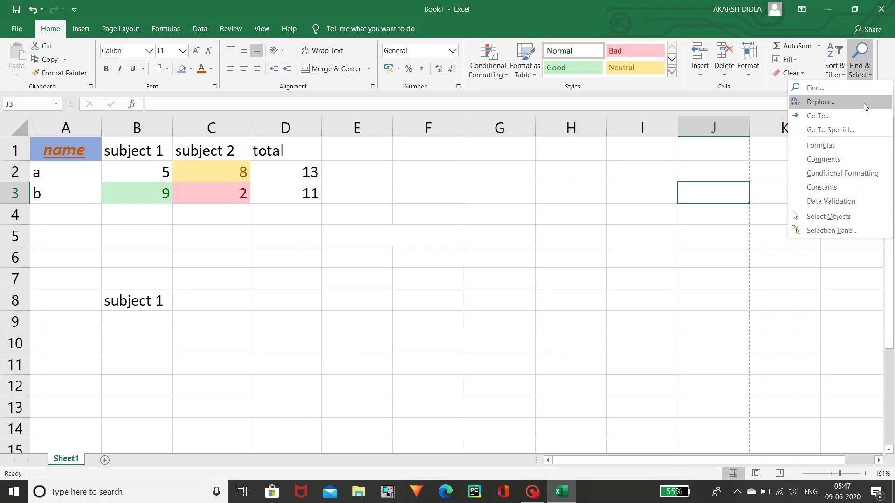
# - In Find and Replace, search for a and replace the a in A2 with c
pyautogui.click(860, 103)
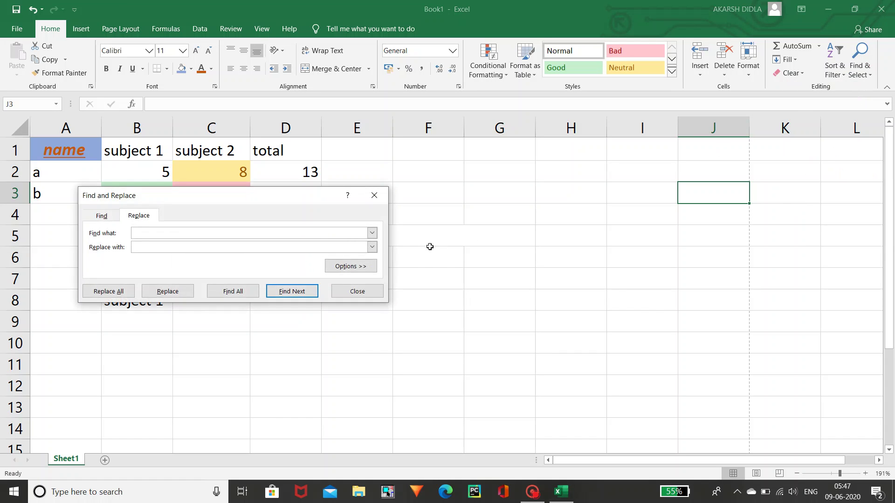
pyautogui.moveTo(301, 202); pyautogui.dragTo(458, 259)
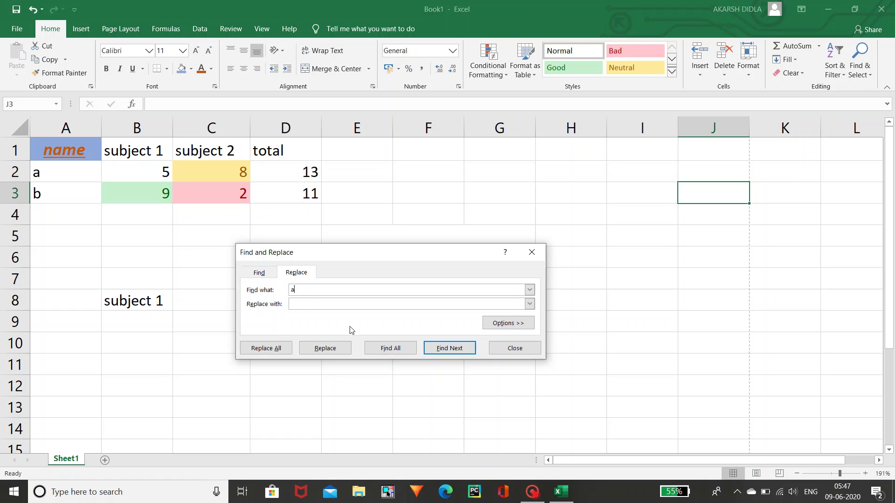
pyautogui.click(439, 348)
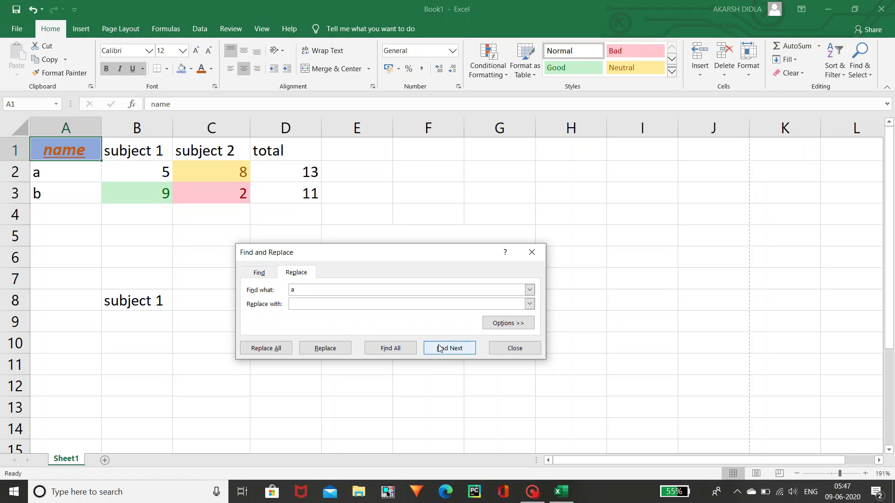
pyautogui.click(439, 348)
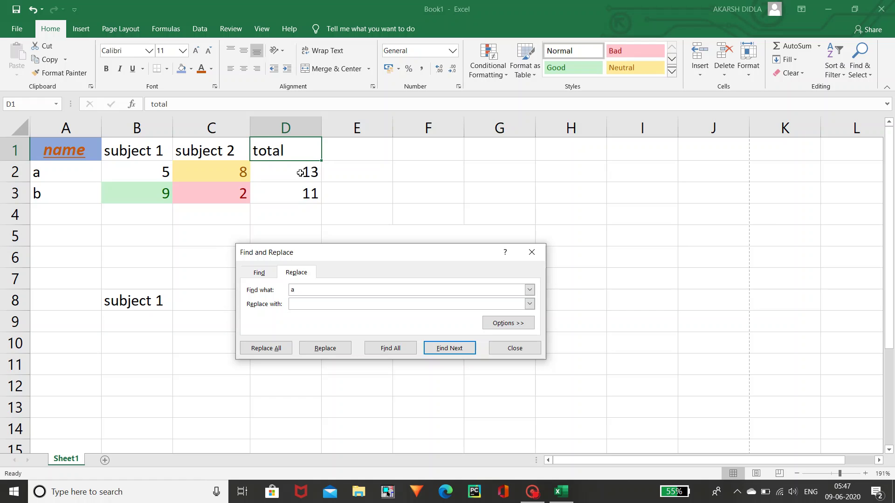
pyautogui.click(459, 348)
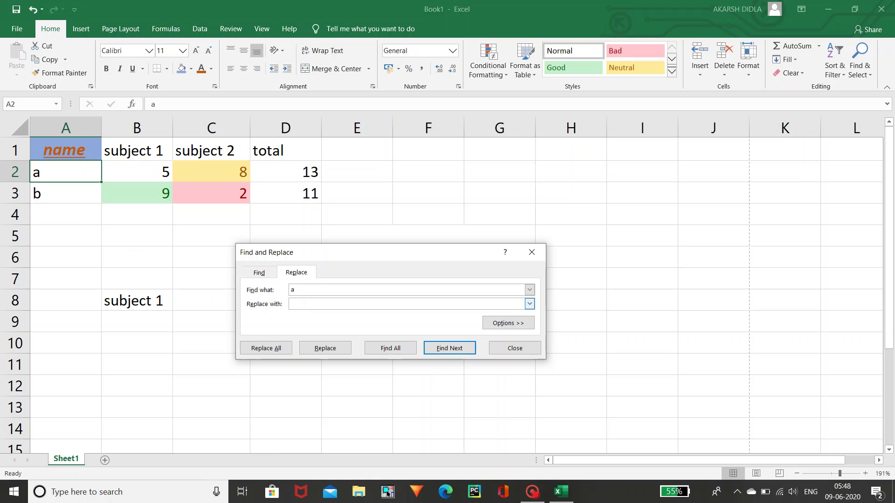
pyautogui.write('c')
pyautogui.click(337, 348)
pyautogui.click(338, 349)
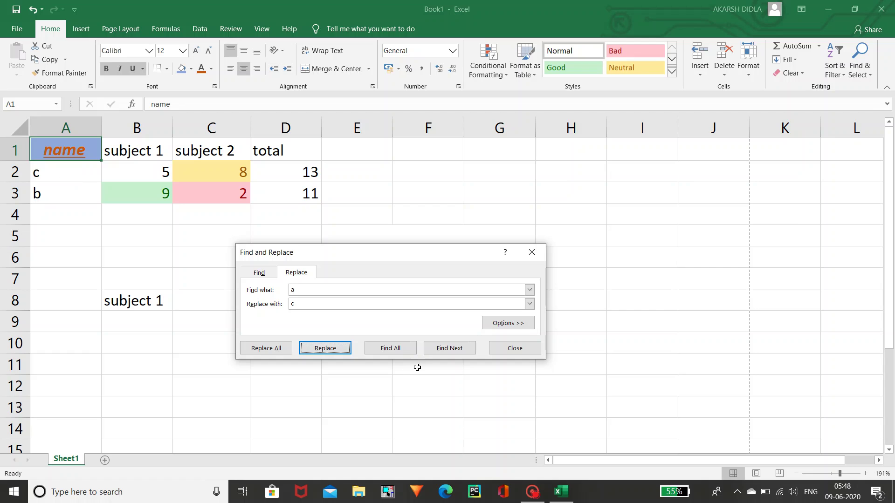
# - Close the Replace dialog and retype a in cell A2
pyautogui.click(504, 350)
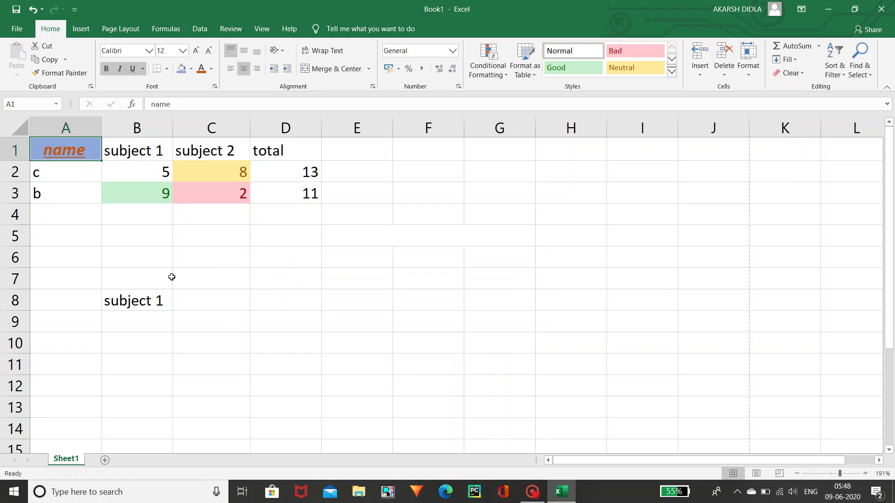
pyautogui.click(78, 178)
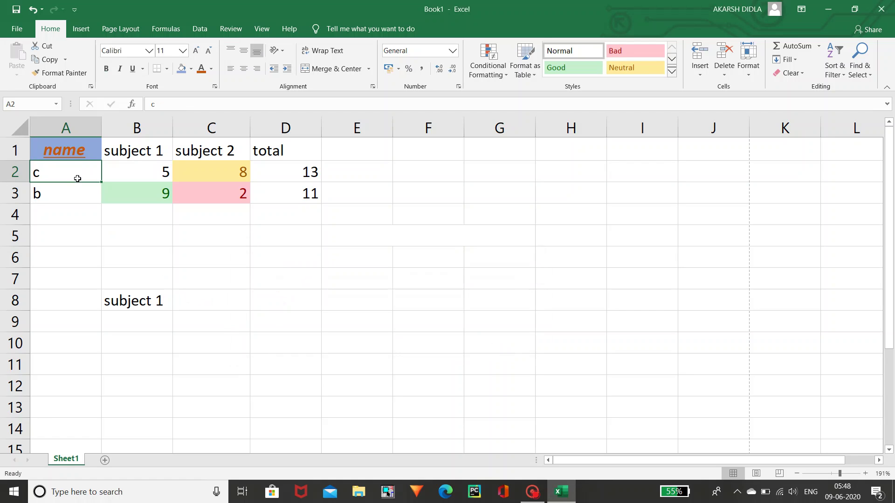
pyautogui.press('BackSpace')
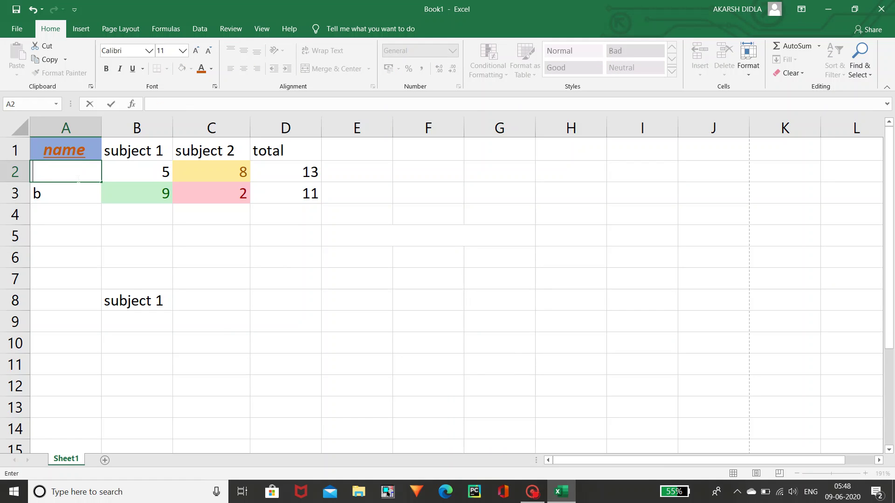
pyautogui.write('a')
pyautogui.click(420, 182)
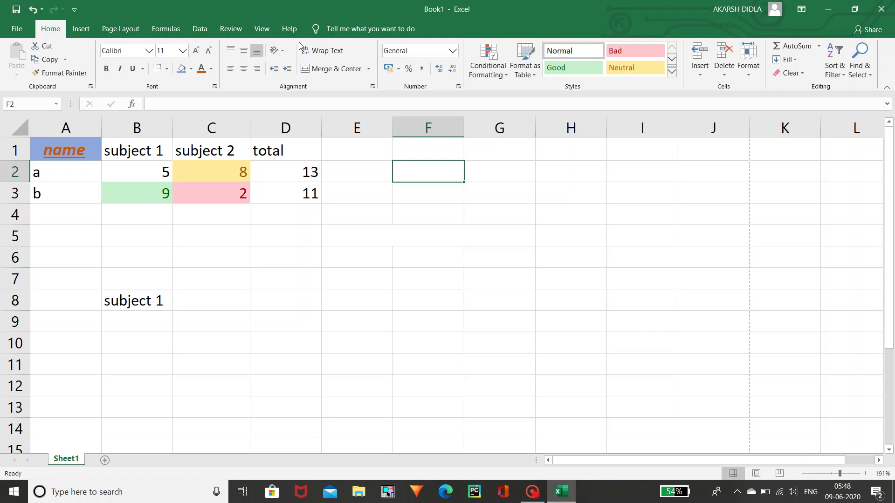
# - On the Insert tab, start a table from F2, then cancel the Create Table dialog
pyautogui.click(85, 32)
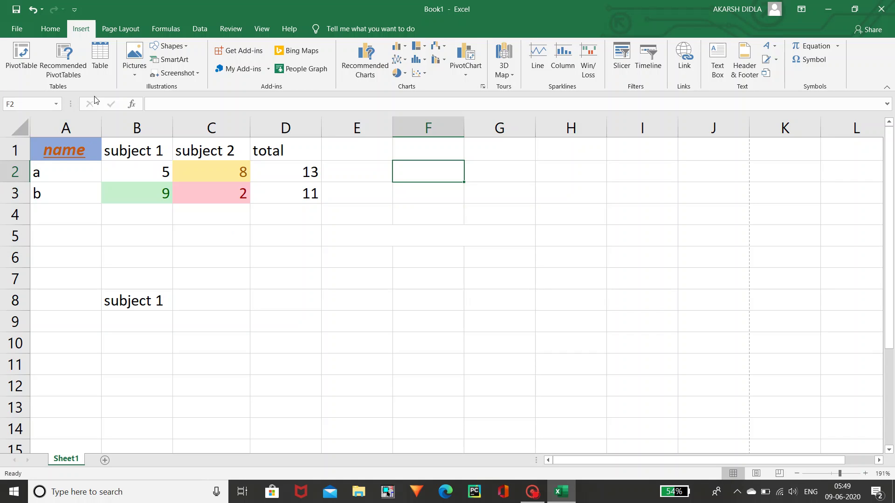
pyautogui.click(97, 72)
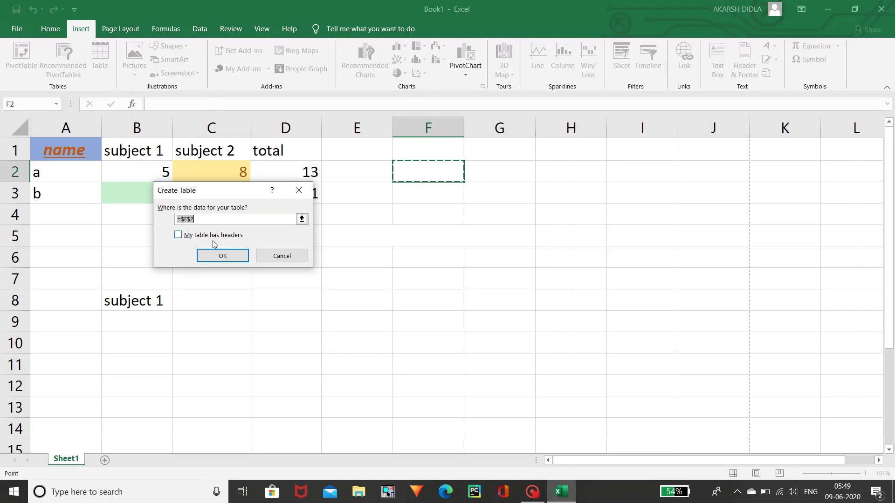
pyautogui.click(275, 257)
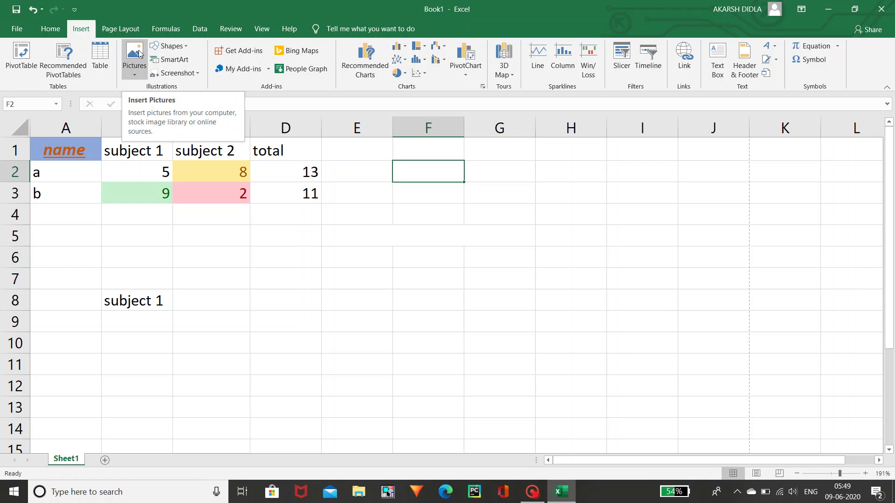
pyautogui.click(139, 75)
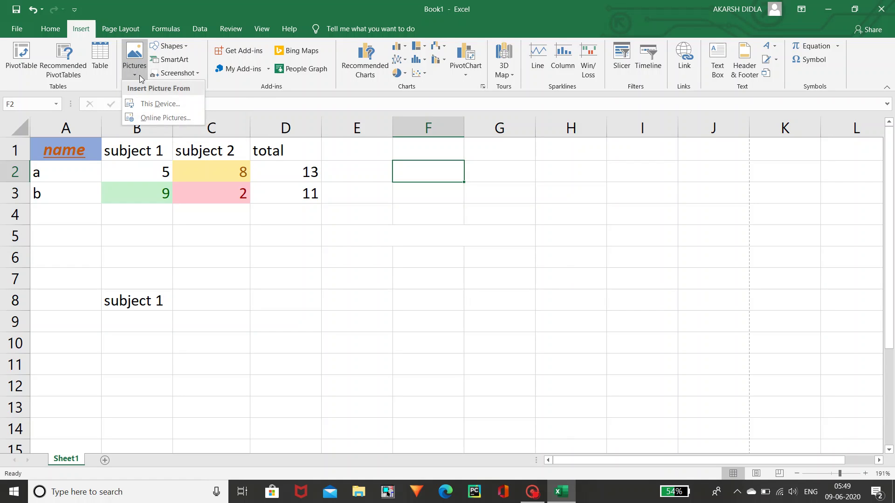
pyautogui.click(138, 75)
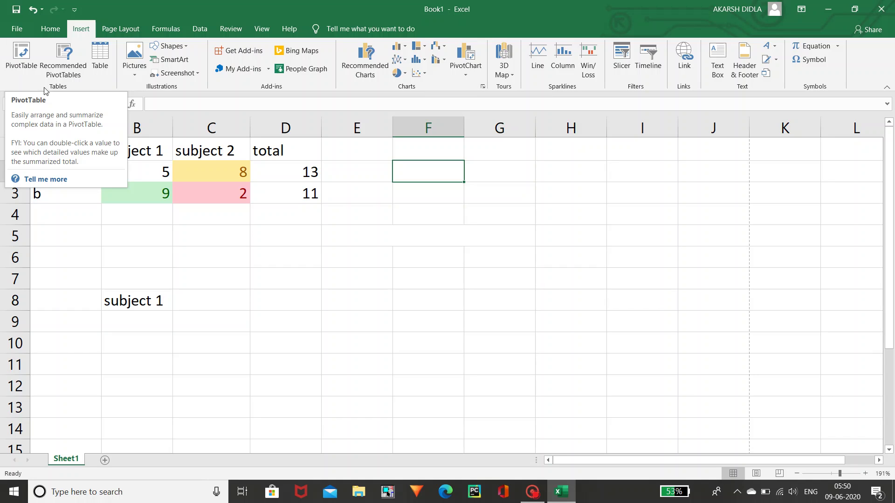
# - Draw a blue L-shape from Basic Shapes over columns J–K, rows 4–6
pyautogui.click(176, 49)
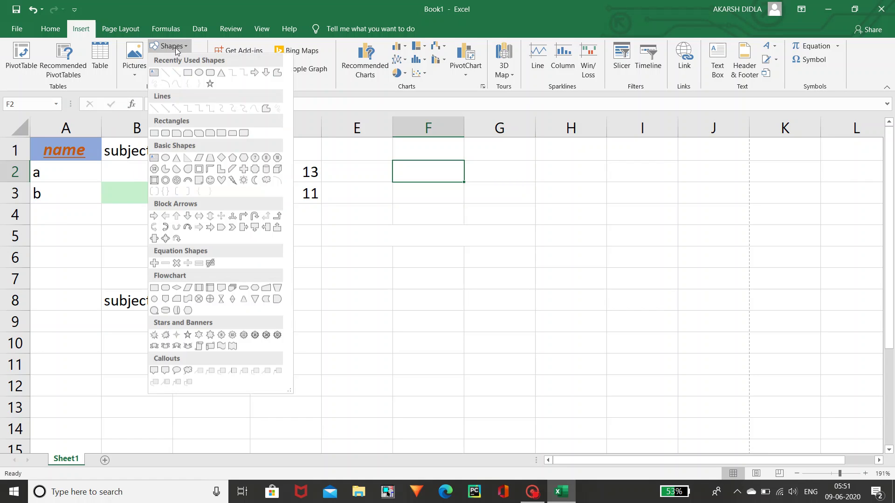
pyautogui.click(222, 170)
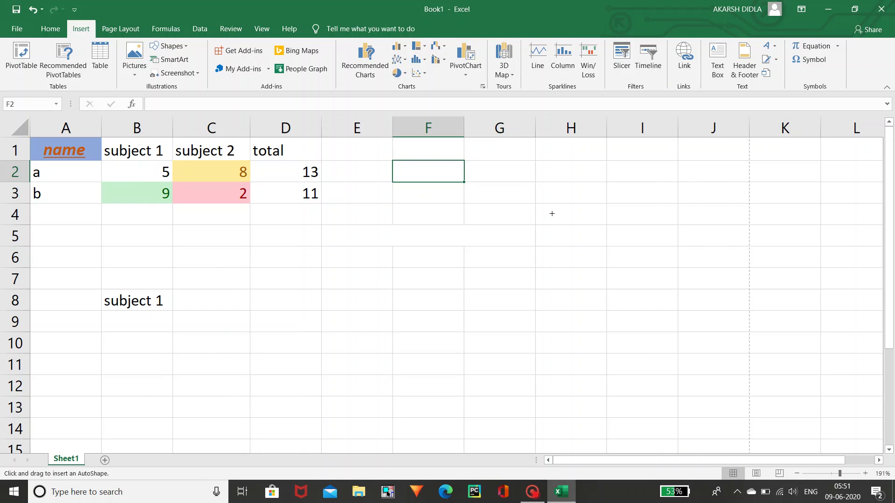
pyautogui.moveTo(551, 213)
pyautogui.mouseDown()
pyautogui.moveTo(618, 274)
pyautogui.moveTo(644, 270)
pyautogui.moveTo(643, 256)
pyautogui.moveTo(732, 252)
pyautogui.mouseUp()
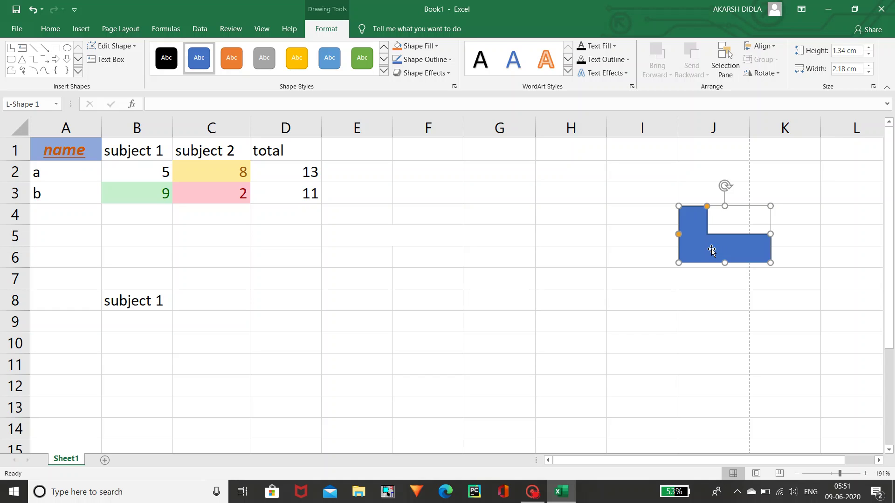
# - Browse the shapes list and the L-shape's fill colours unchanged, then pick the Isosceles Triangle
pyautogui.click(78, 71)
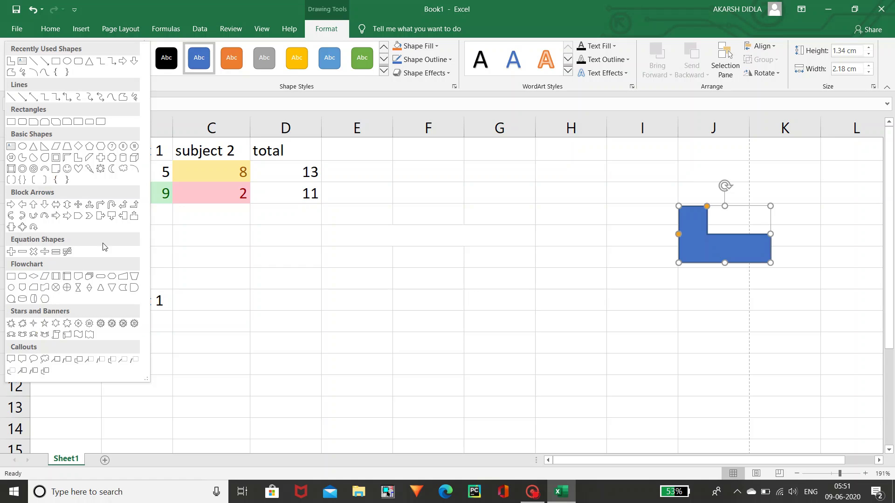
pyautogui.click(233, 83)
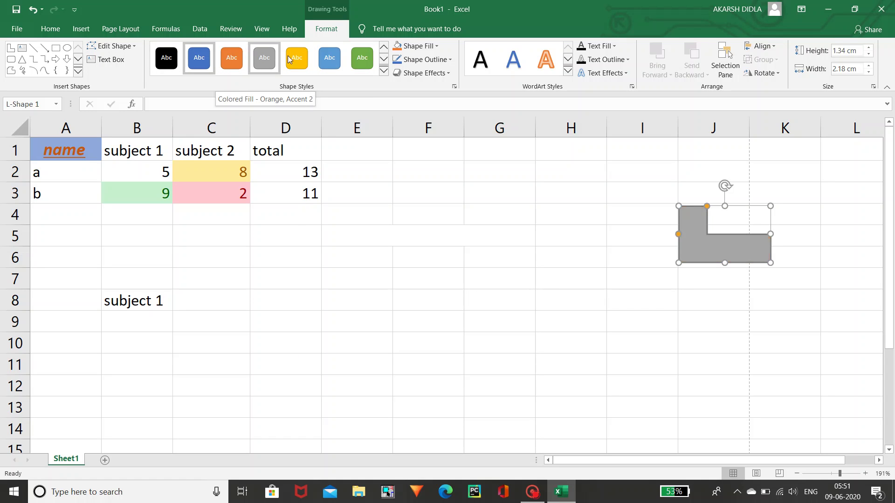
pyautogui.click(436, 44)
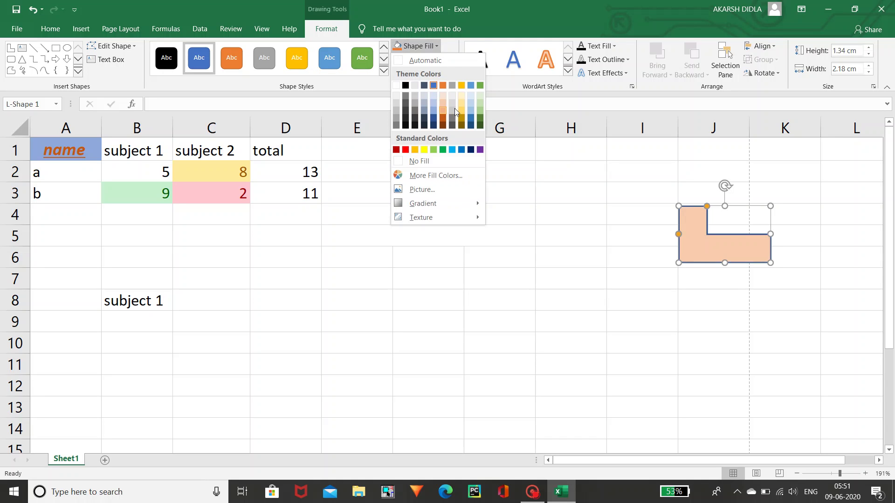
pyautogui.click(540, 128)
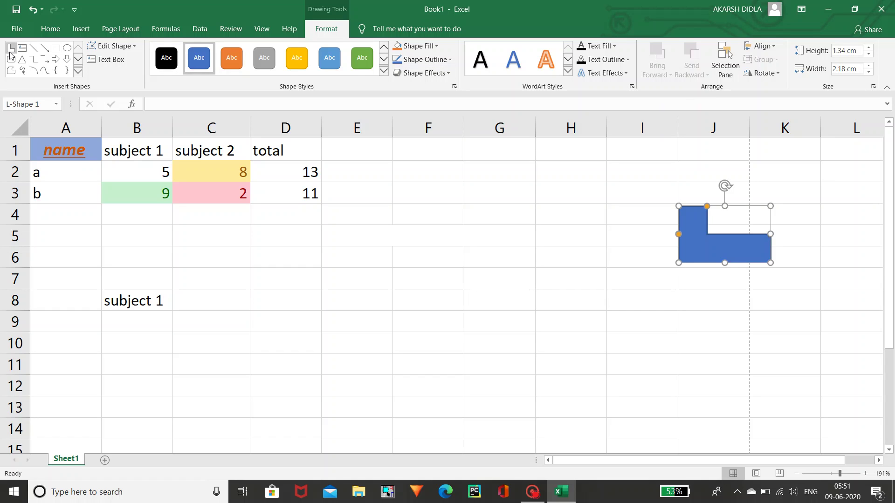
pyautogui.click(21, 60)
pyautogui.click(31, 60)
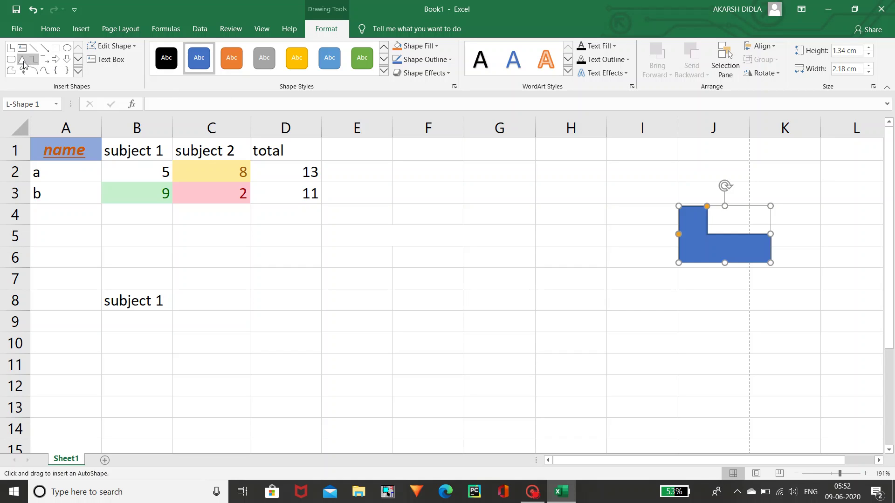
# - Place a default-size triangle on the sheet and move it up and to the right
pyautogui.click(22, 60)
pyautogui.click(583, 181)
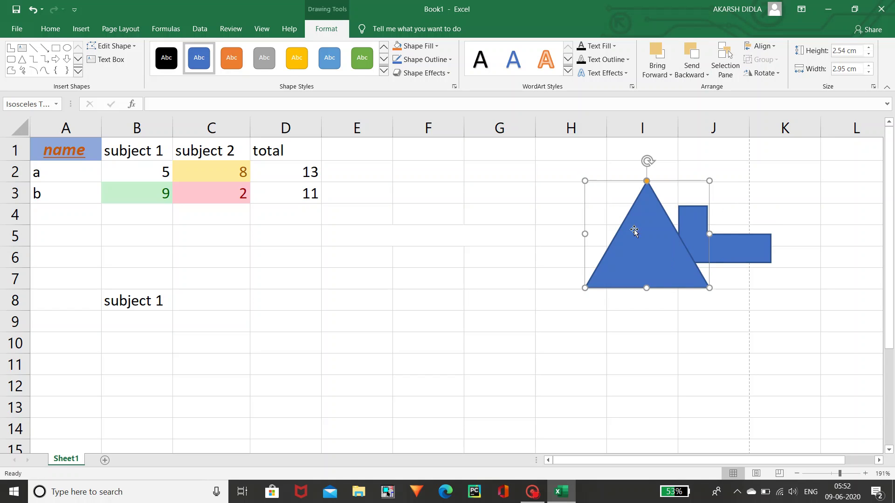
pyautogui.moveTo(641, 234); pyautogui.dragTo(660, 209)
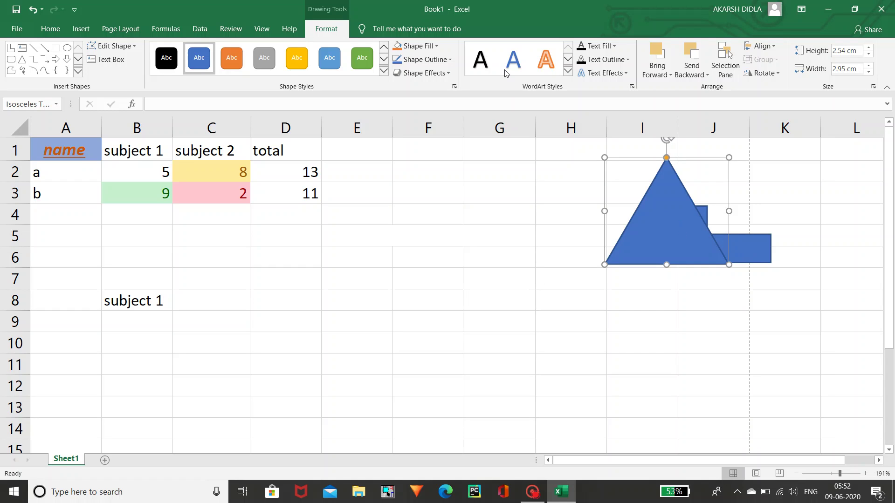
# - Give the triangle a yellow shape style and layer it behind the blue L-shape
pyautogui.click(361, 58)
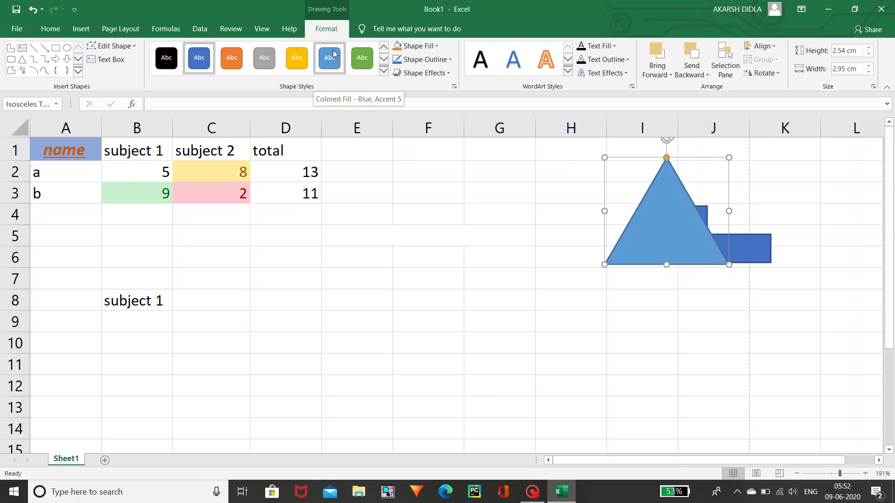
pyautogui.click(306, 58)
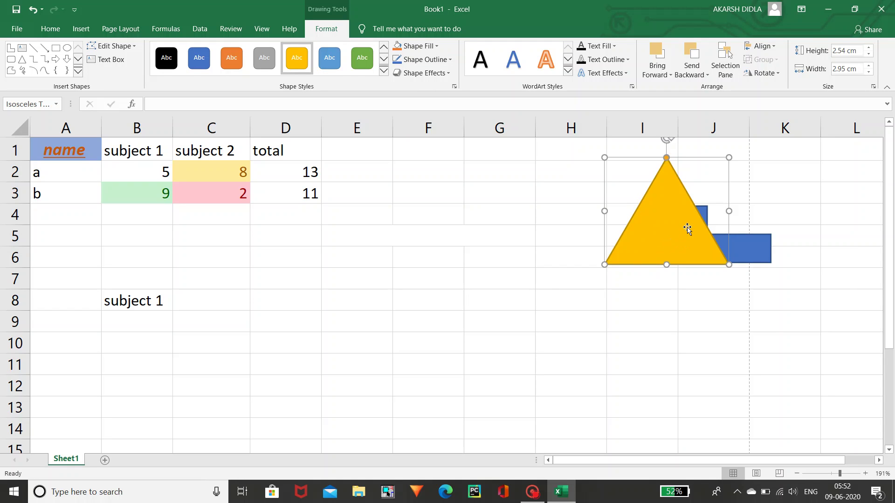
pyautogui.click(686, 56)
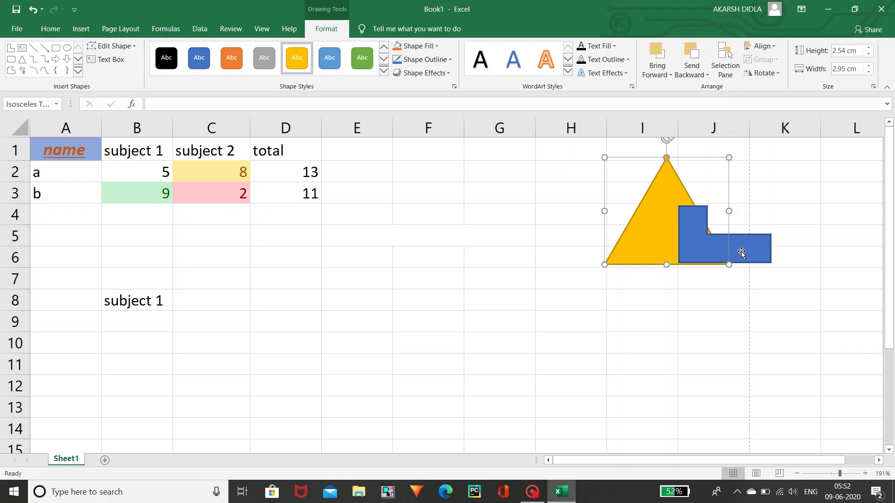
pyautogui.click(657, 55)
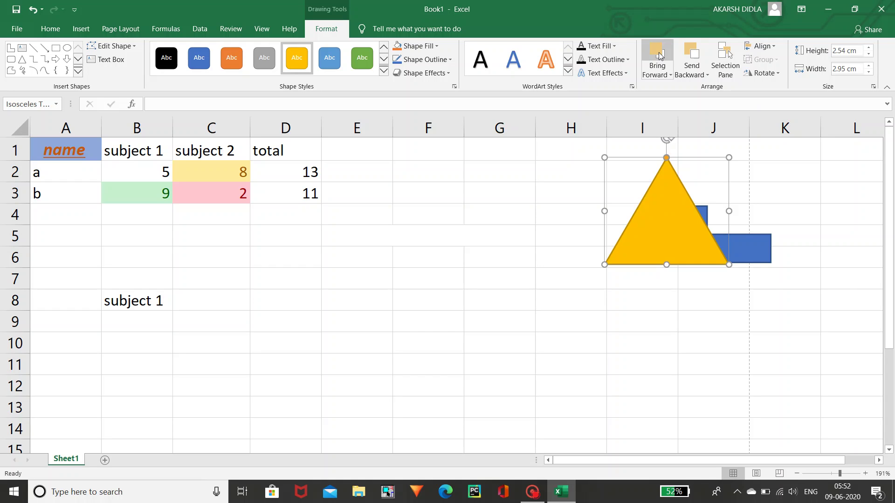
pyautogui.click(693, 56)
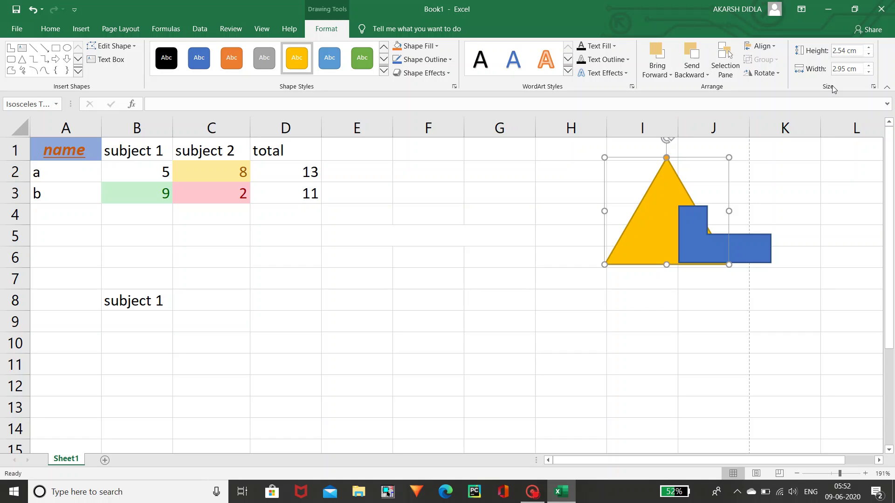
# - Stretch the yellow triangle to a 5 cm shape height, then show the Insert tab
pyautogui.click(844, 50)
pyautogui.write('5')
pyautogui.press('Return')
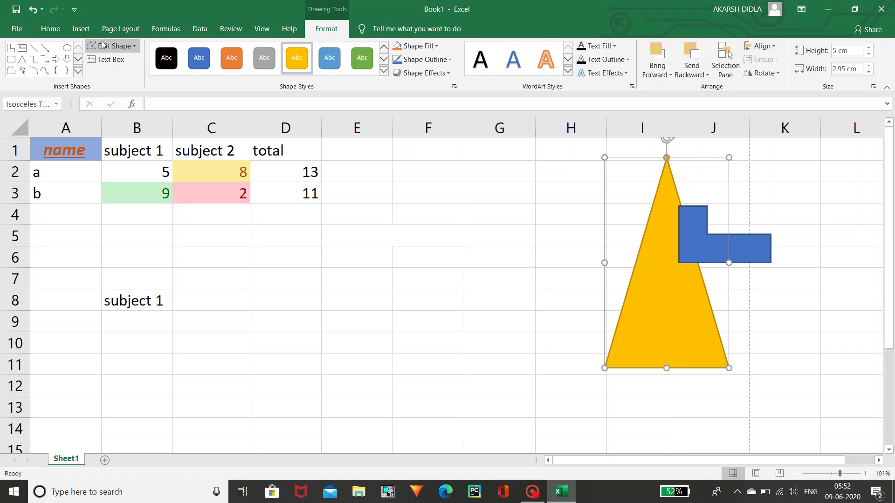
pyautogui.click(85, 31)
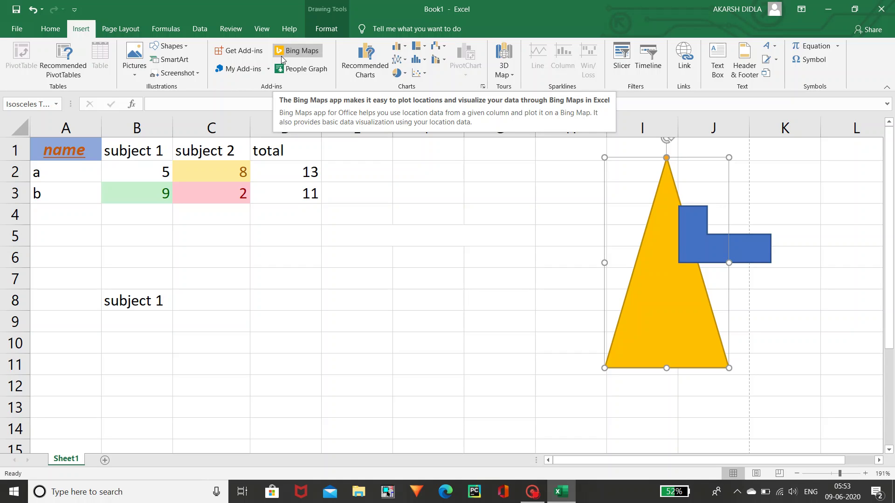
pyautogui.click(462, 198)
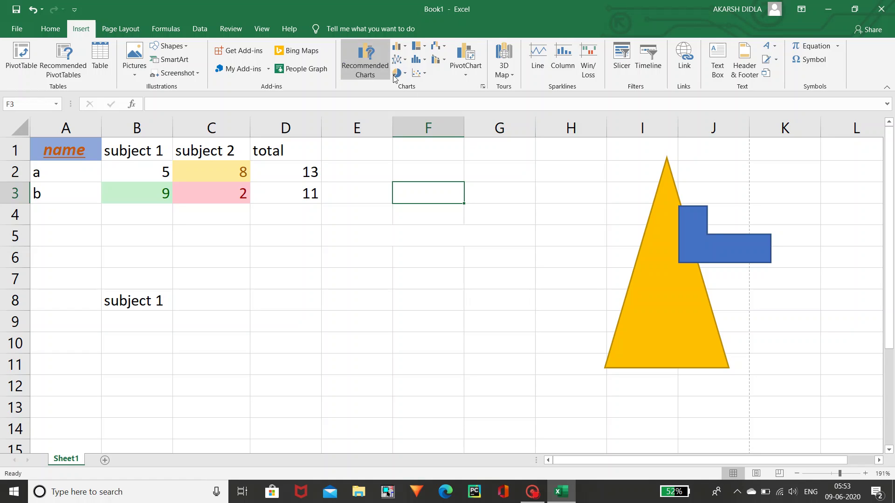
pyautogui.click(403, 49)
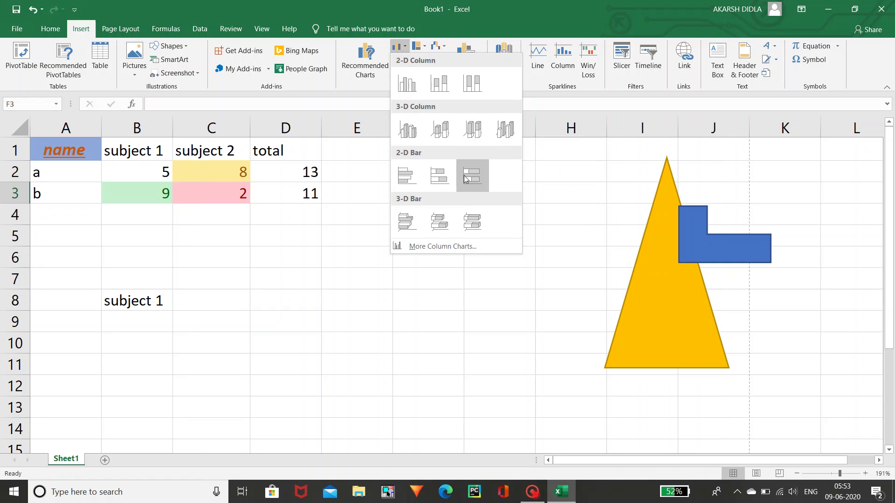
pyautogui.click(574, 90)
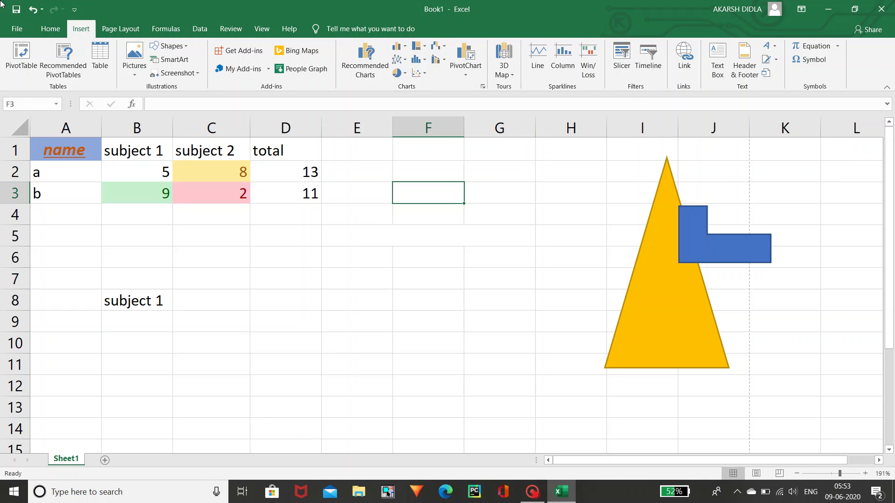
pyautogui.click(50, 29)
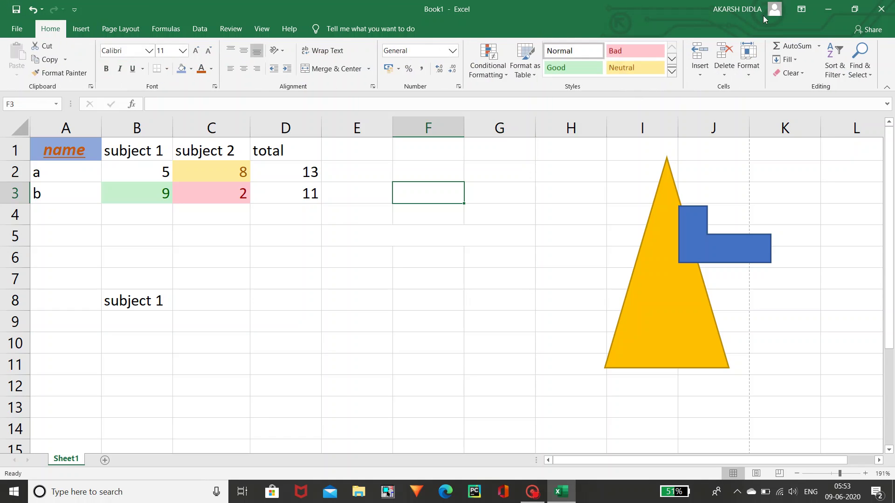
pyautogui.click(847, 73)
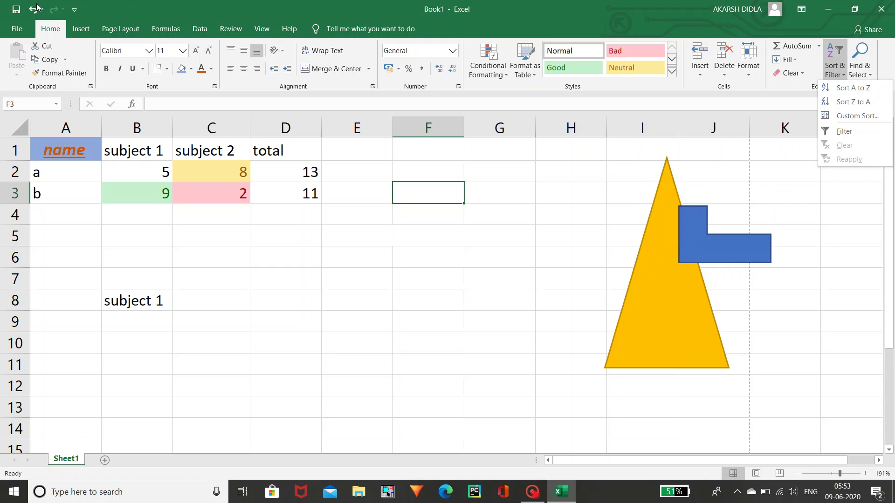
pyautogui.click(80, 30)
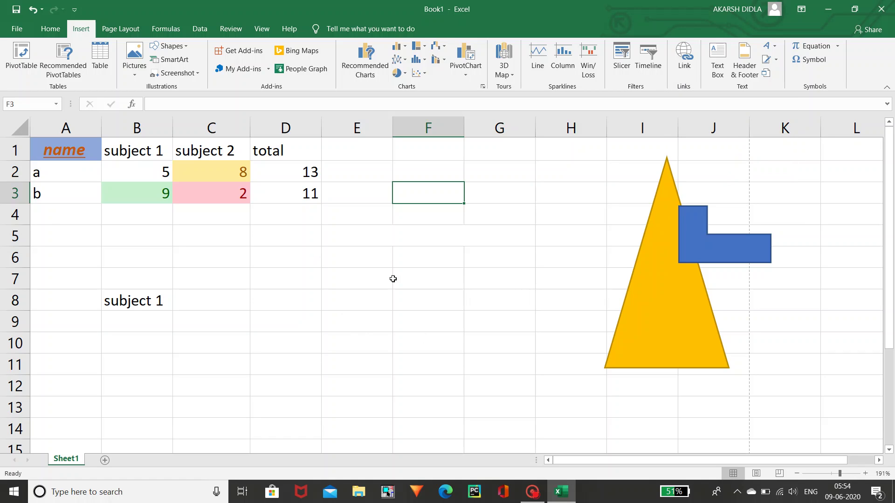
pyautogui.click(351, 235)
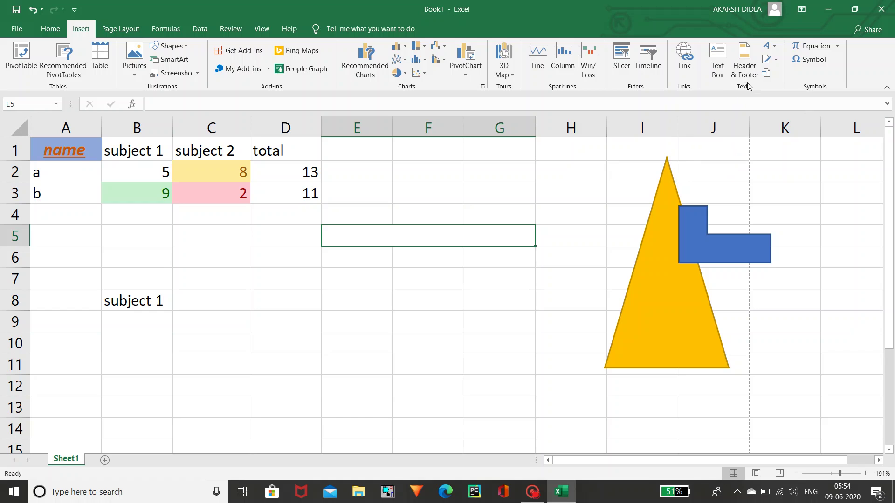
# - Insert blue gradient WordArt and replace its placeholder text with 'learn more'
pyautogui.click(779, 49)
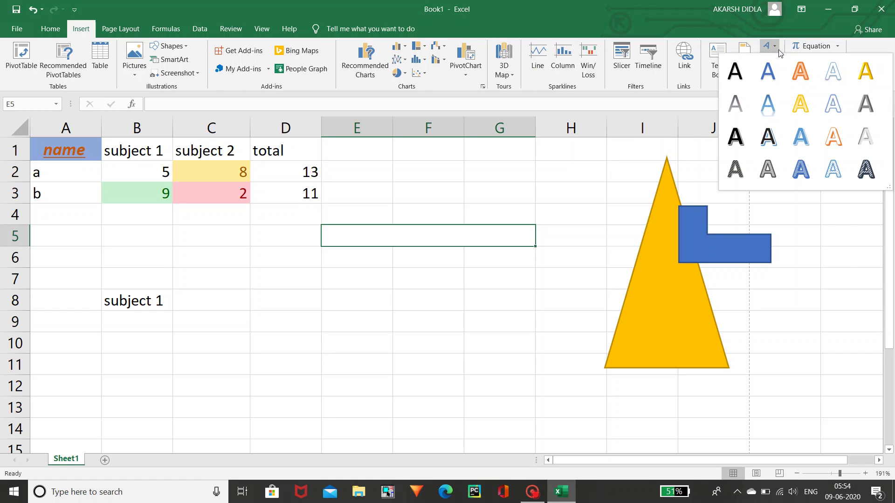
pyautogui.click(757, 109)
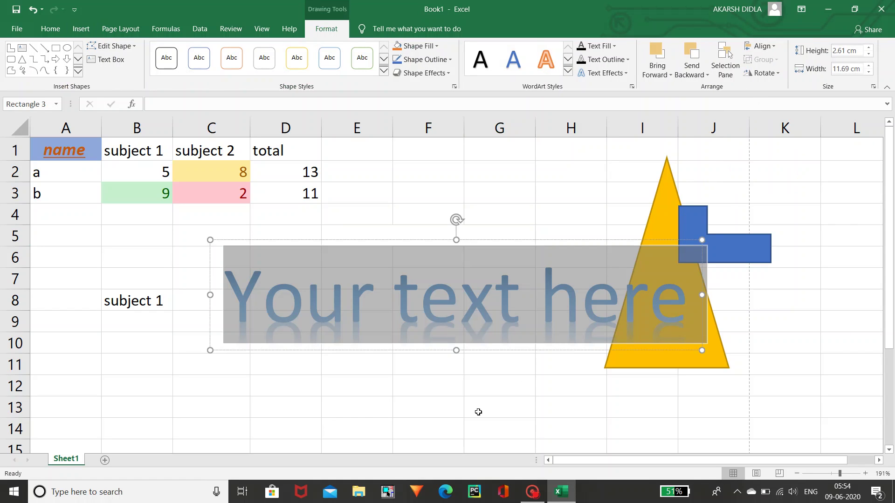
pyautogui.click(432, 321)
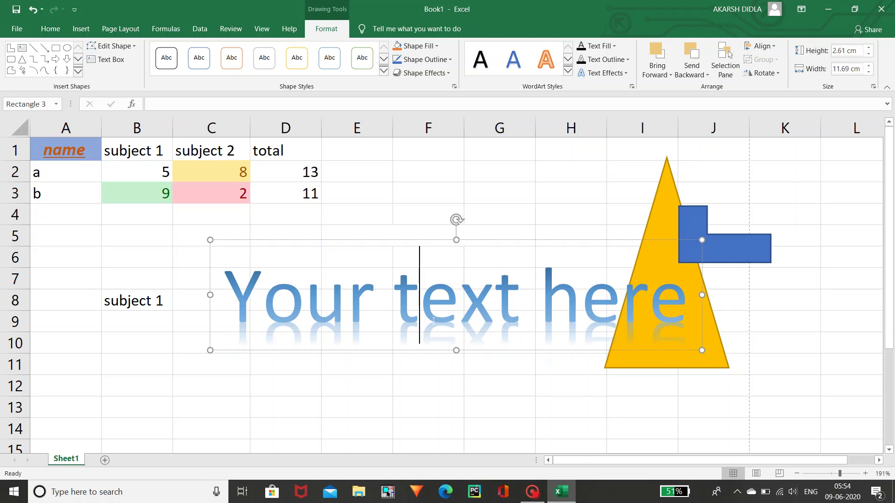
pyautogui.tripleClick(432, 320)
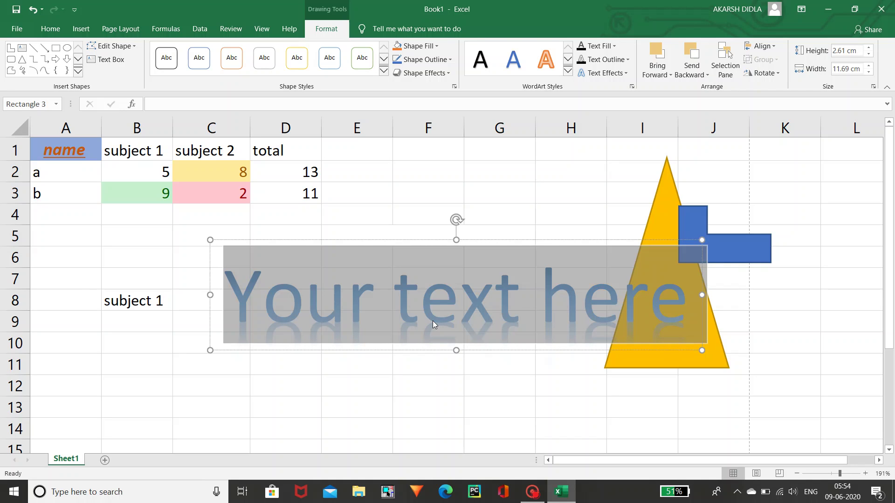
pyautogui.write('lae')
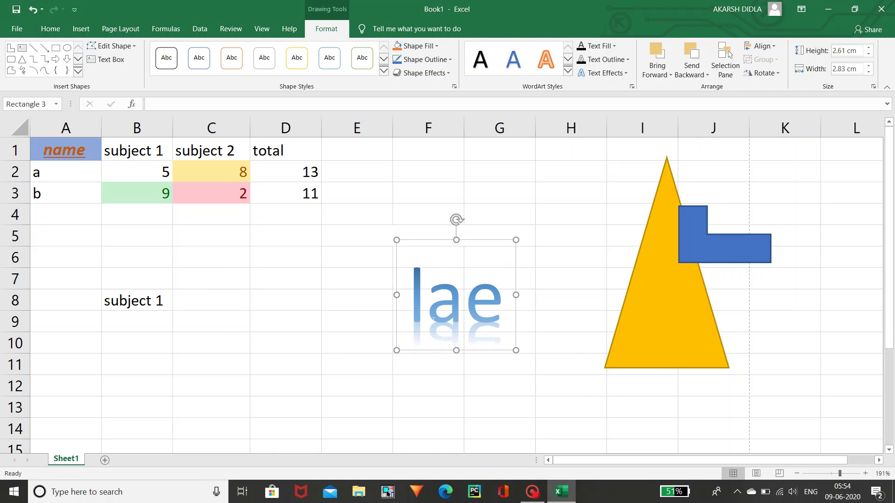
pyautogui.press('BackSpace')
pyautogui.press('BackSpace')
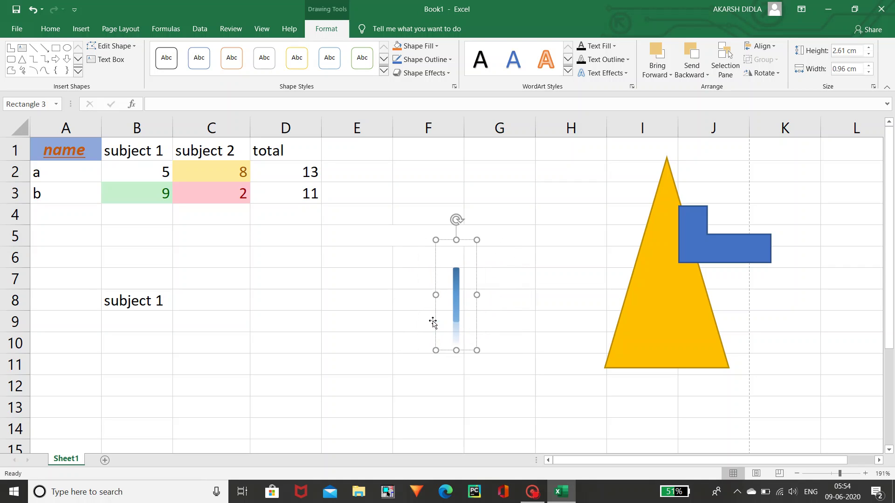
pyautogui.write('earn more')
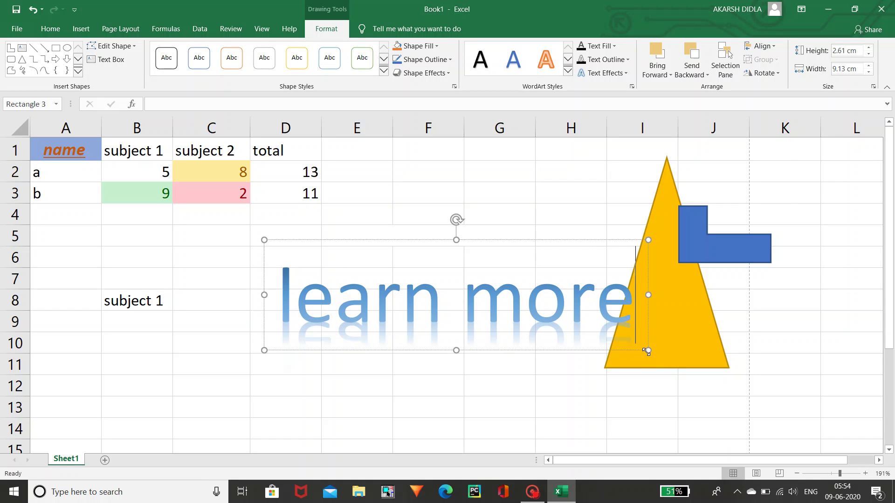
# - Narrow the WordArt box so 'learn more' wraps, then deselect it by selecting cell H8
pyautogui.moveTo(648, 350); pyautogui.dragTo(425, 295)
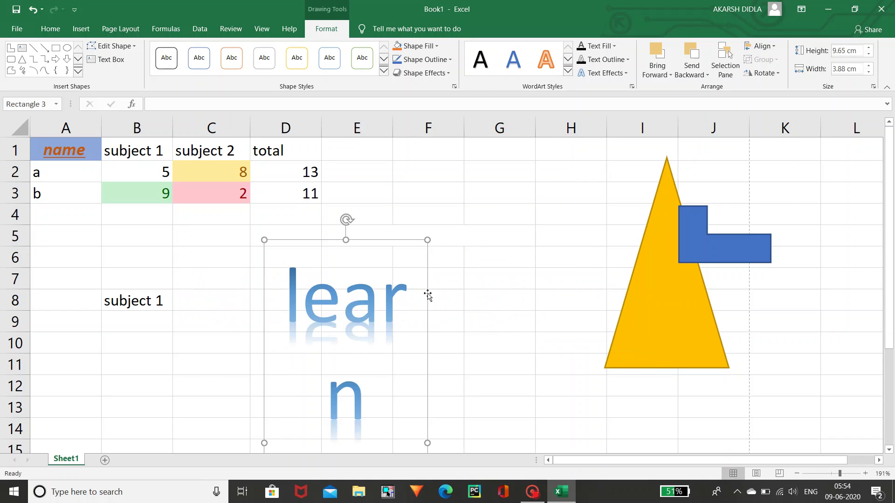
pyautogui.click(422, 354)
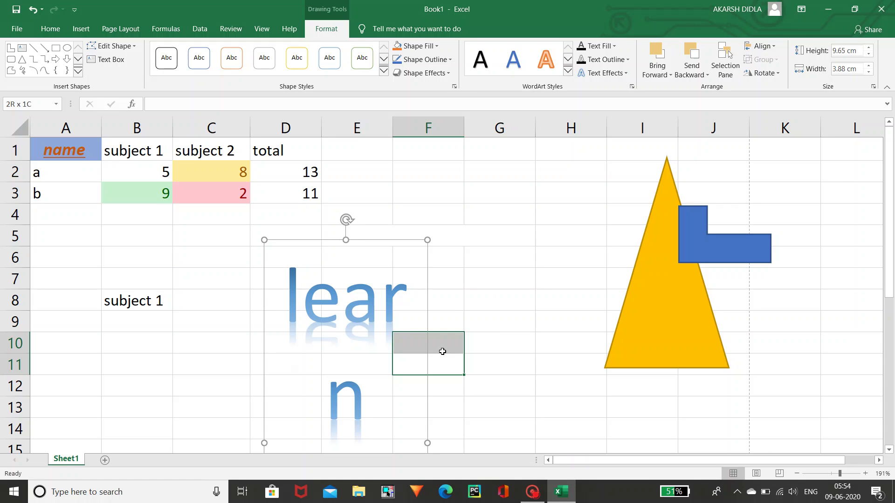
pyautogui.click(537, 307)
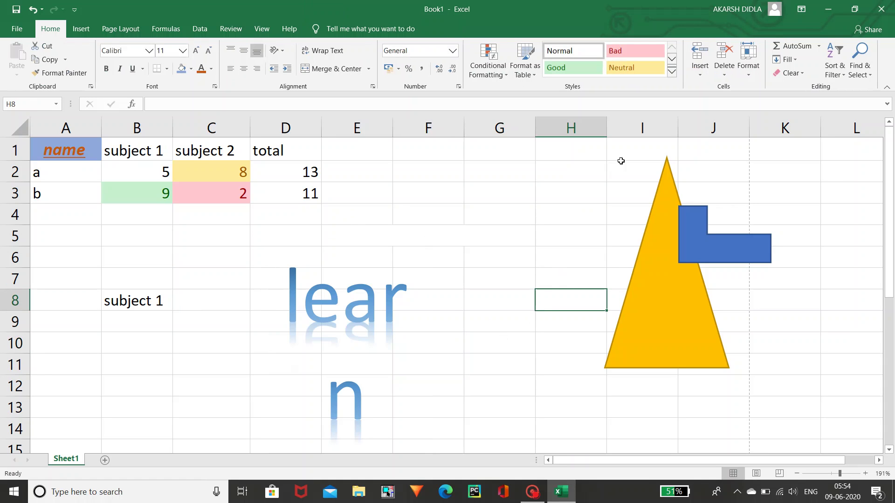
# - Insert the symbol ȯ (Latin small o with dot above) into cell H8 and commit it
pyautogui.click(88, 29)
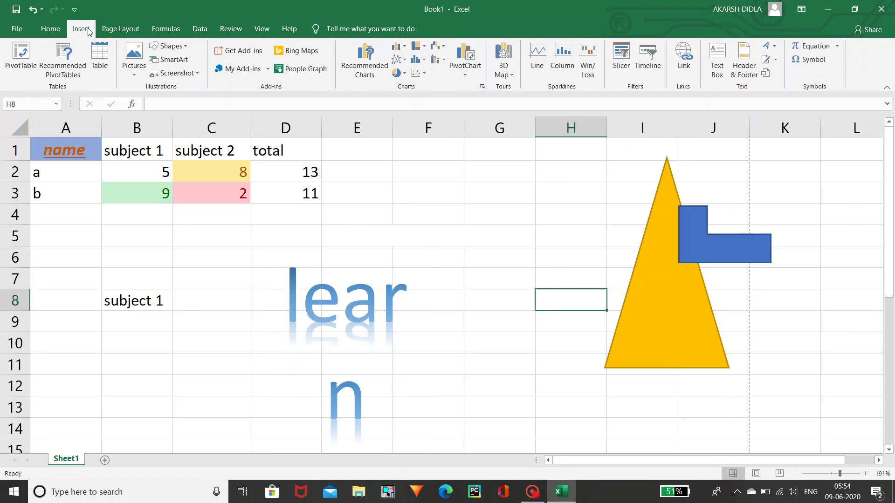
pyautogui.click(817, 60)
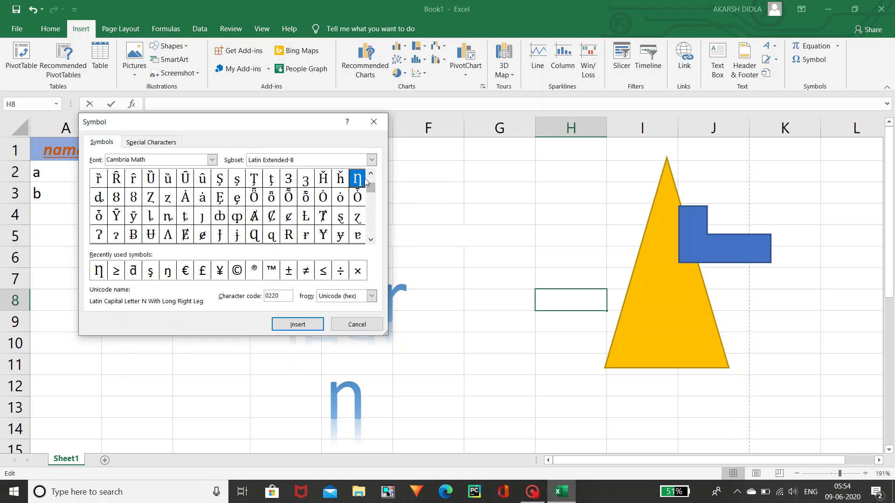
pyautogui.click(337, 198)
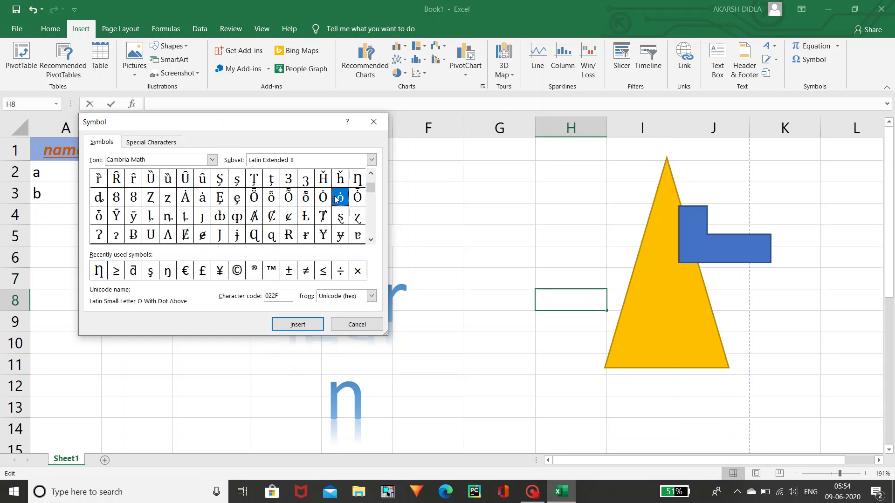
pyautogui.click(295, 326)
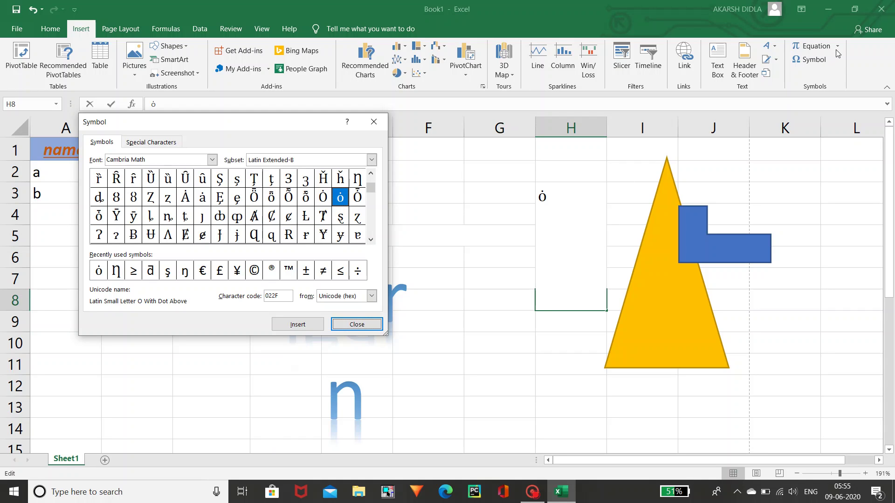
pyautogui.click(378, 323)
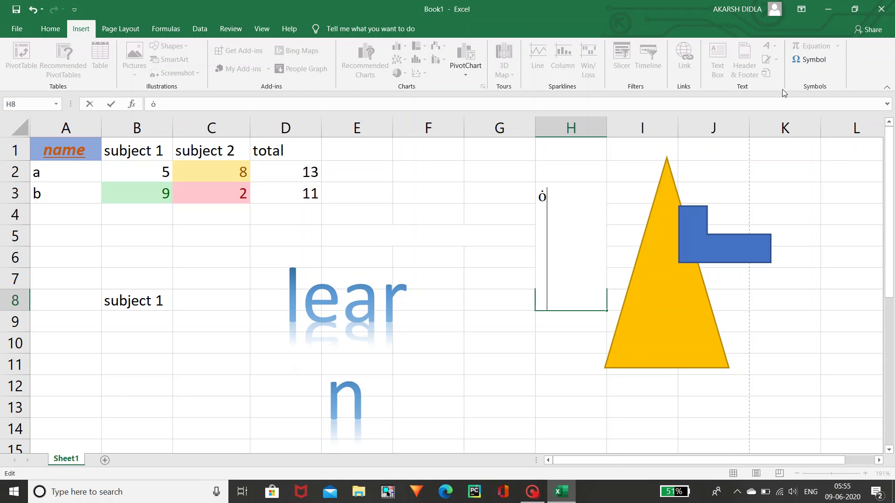
pyautogui.click(448, 206)
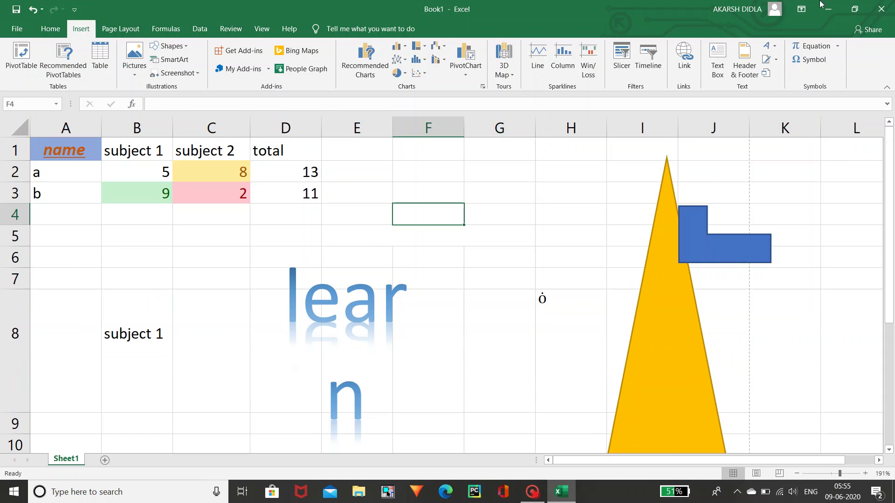
# - Add an equation reading 5² using the superscript layout, with 5 as base and 2 as exponent
pyautogui.click(829, 50)
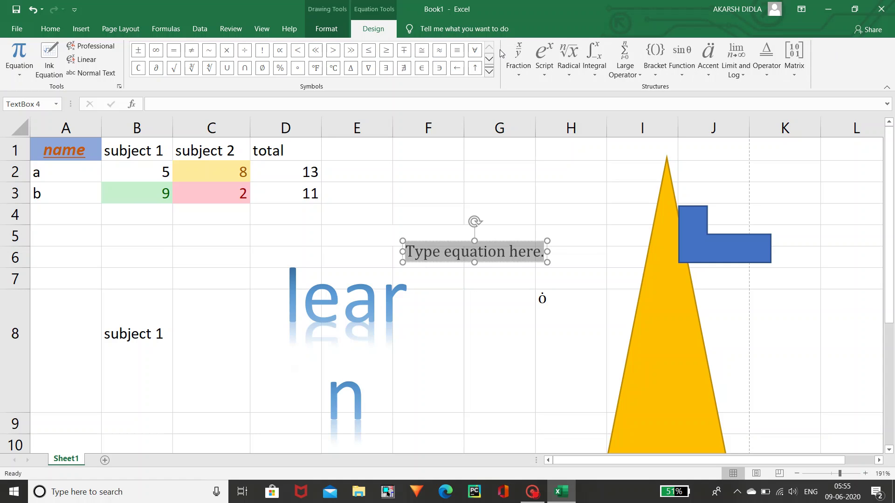
pyautogui.click(515, 77)
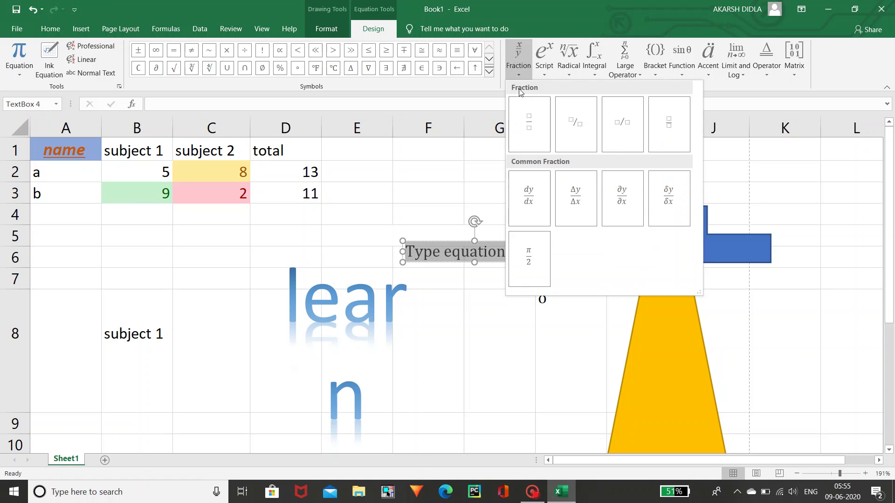
pyautogui.click(544, 76)
pyautogui.click(544, 76)
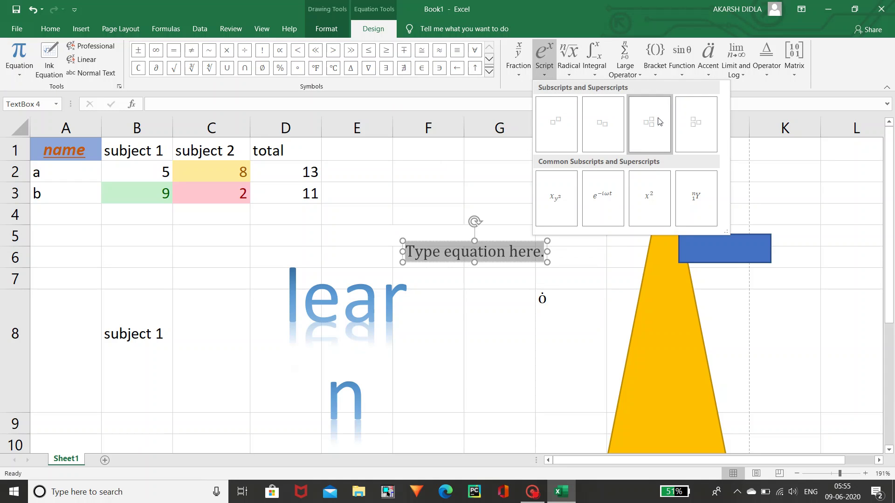
pyautogui.click(587, 118)
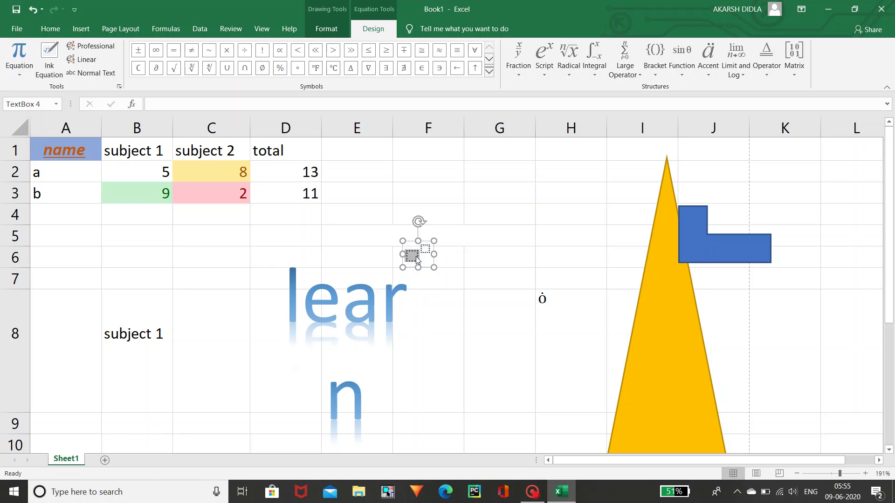
pyautogui.write('5')
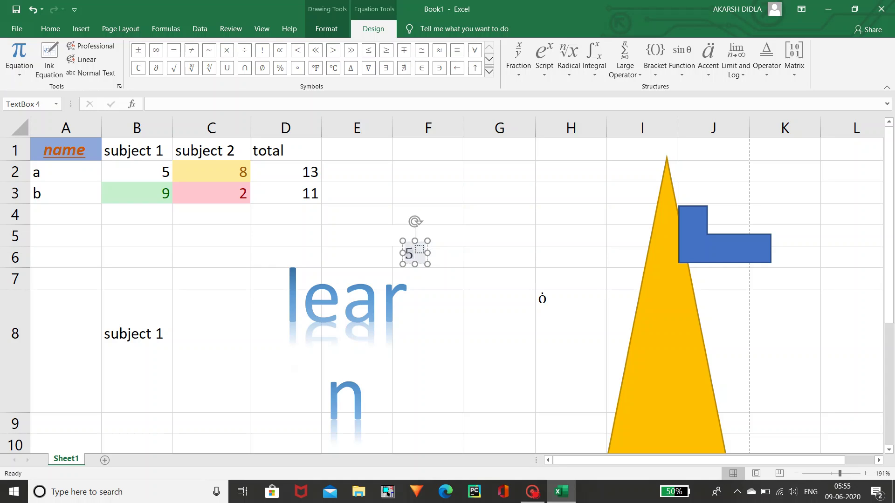
pyautogui.write('2')
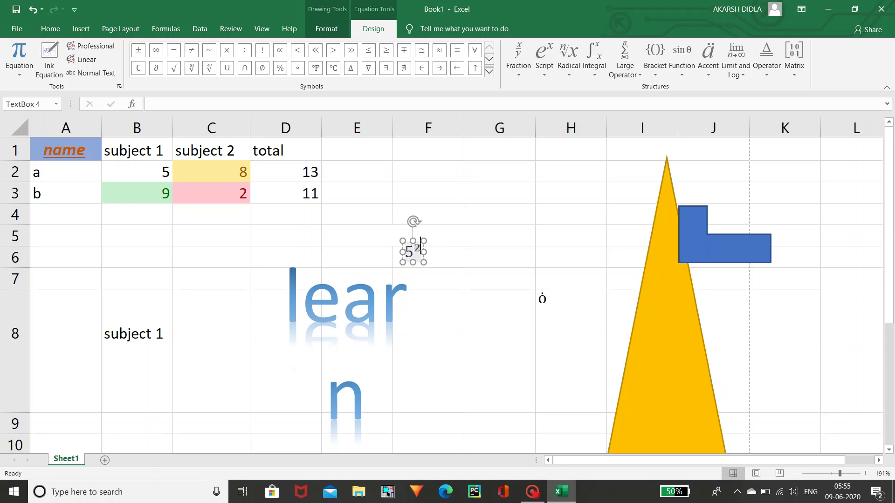
pyautogui.click(512, 200)
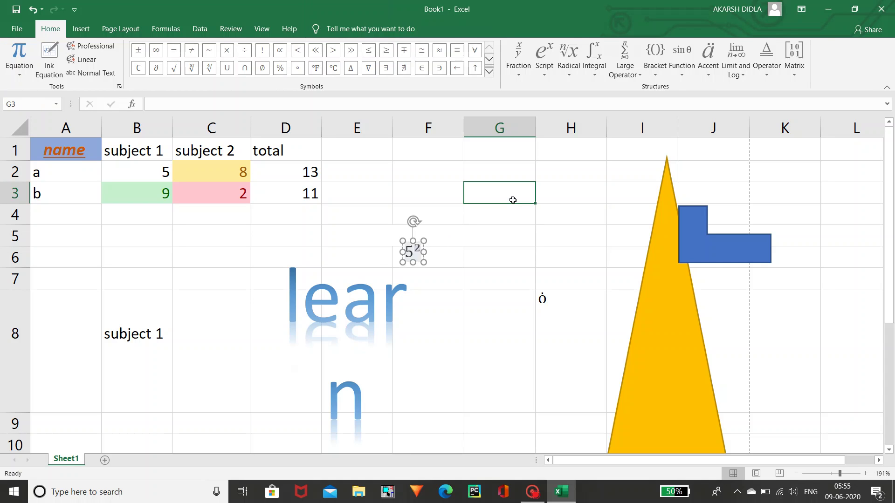
# - Move from the Insert tab to the Page Layout tab
pyautogui.click(81, 29)
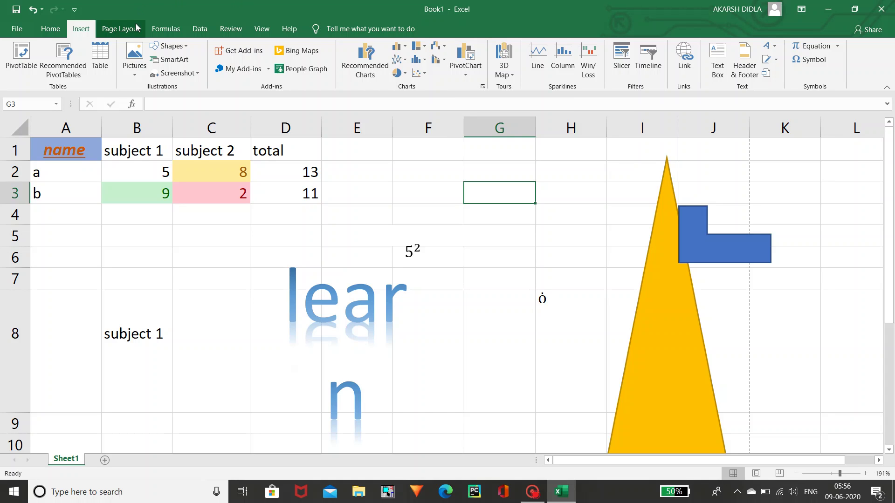
pyautogui.click(136, 26)
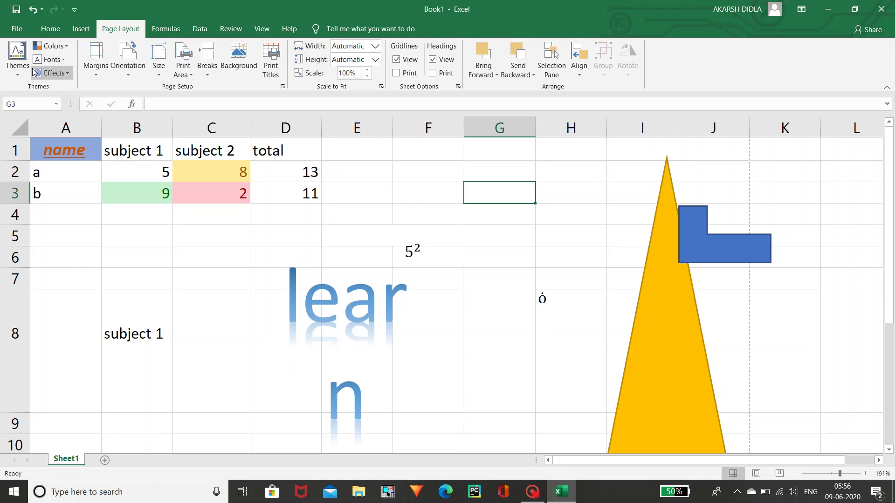
pyautogui.click(17, 59)
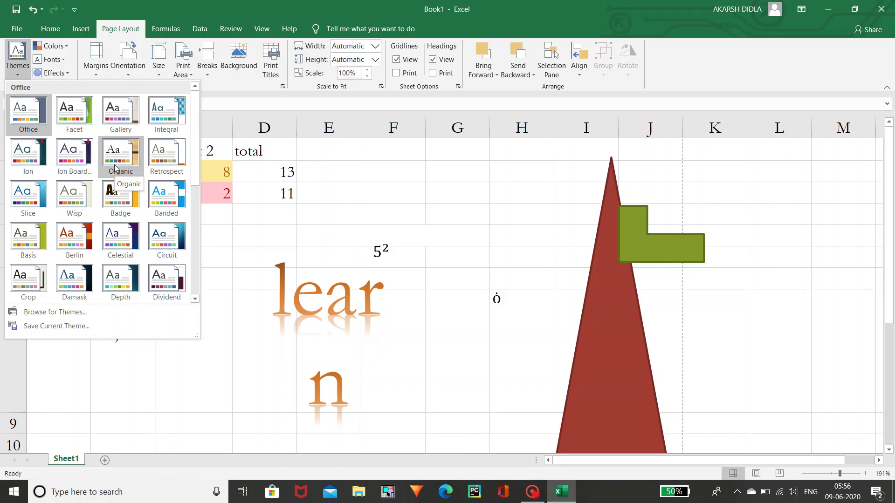
pyautogui.click(28, 112)
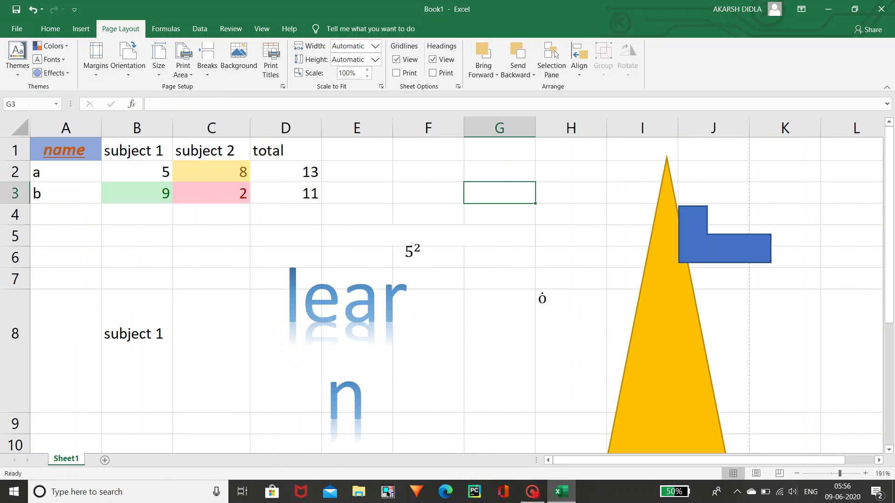
pyautogui.click(68, 48)
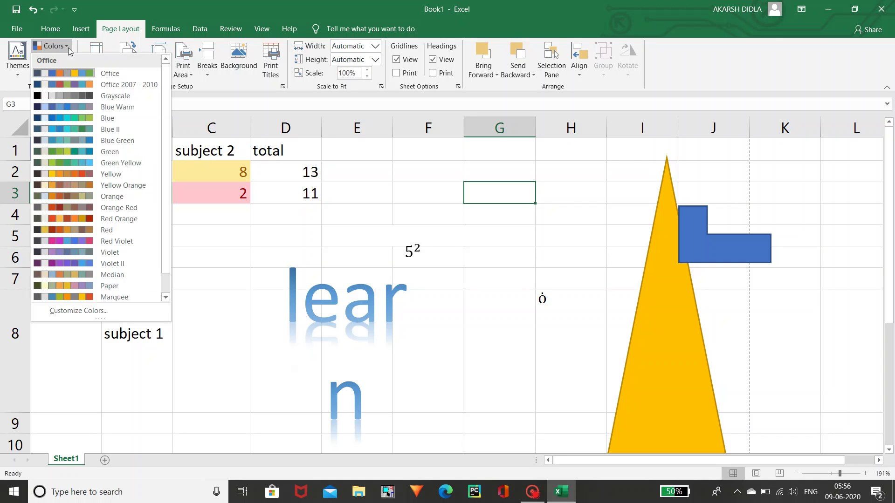
pyautogui.click(68, 47)
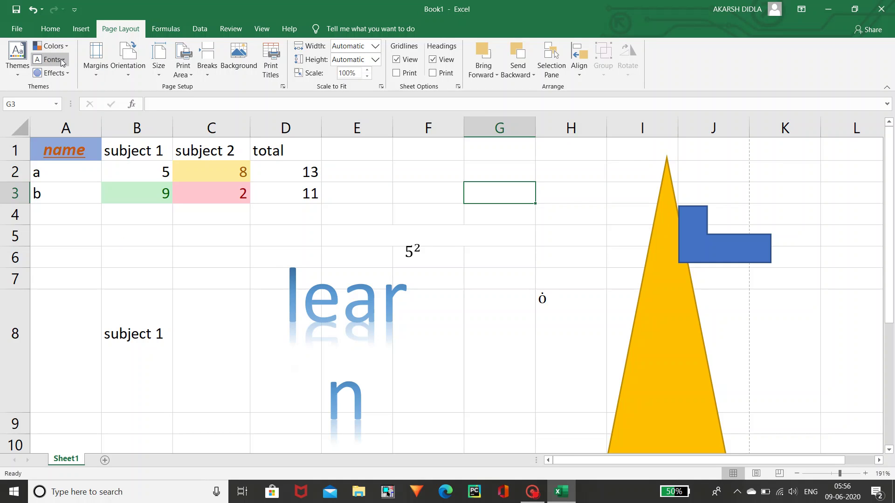
pyautogui.click(62, 60)
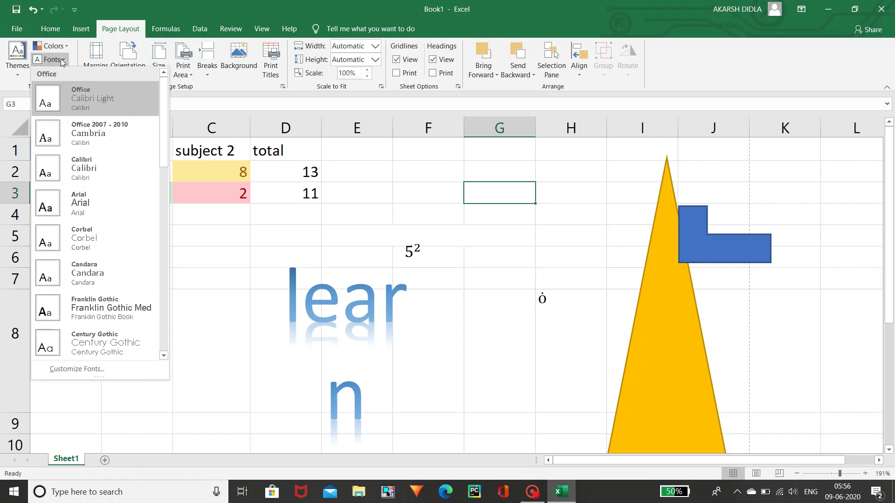
pyautogui.click(62, 61)
pyautogui.click(63, 73)
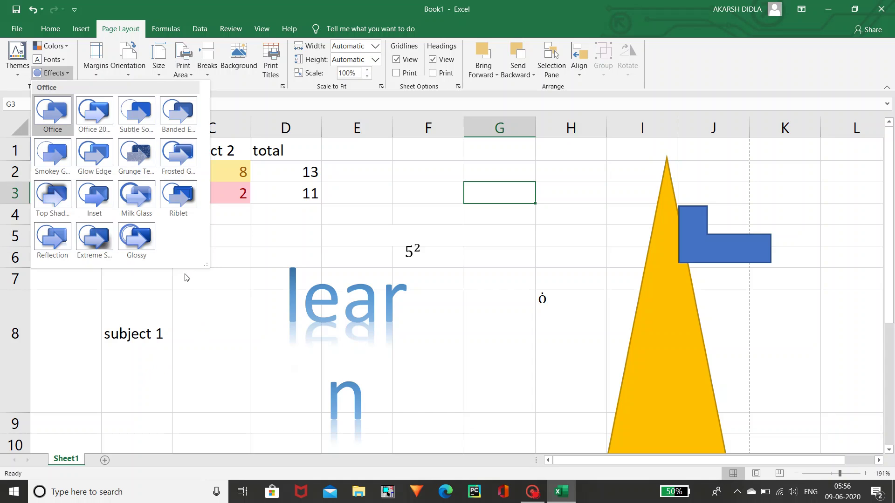
pyautogui.press('Escape')
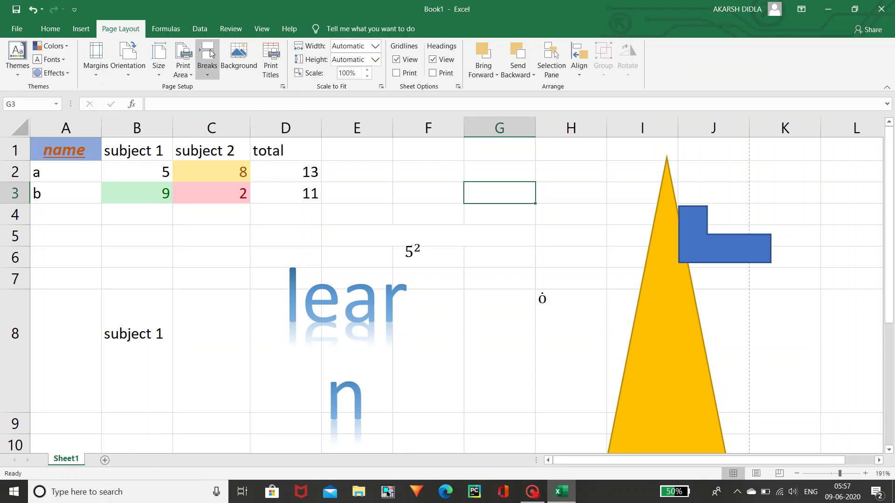
pyautogui.click(211, 53)
pyautogui.click(211, 53)
pyautogui.click(211, 53)
pyautogui.click(210, 53)
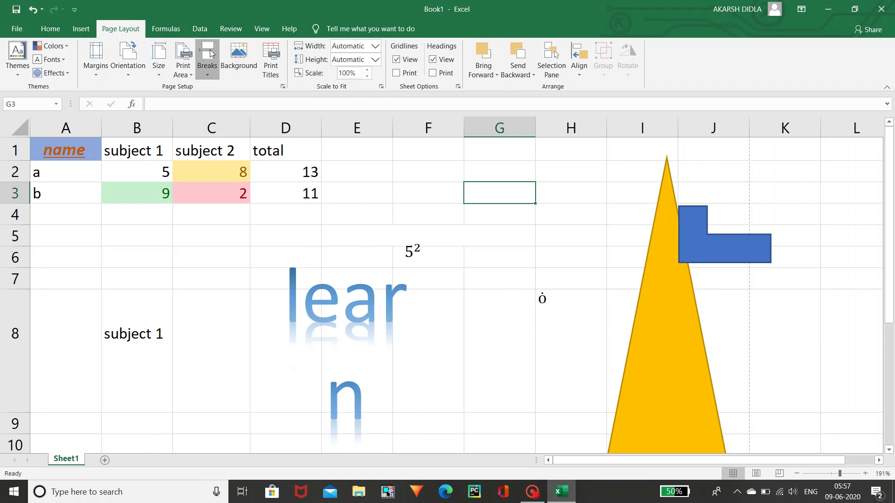
pyautogui.click(214, 80)
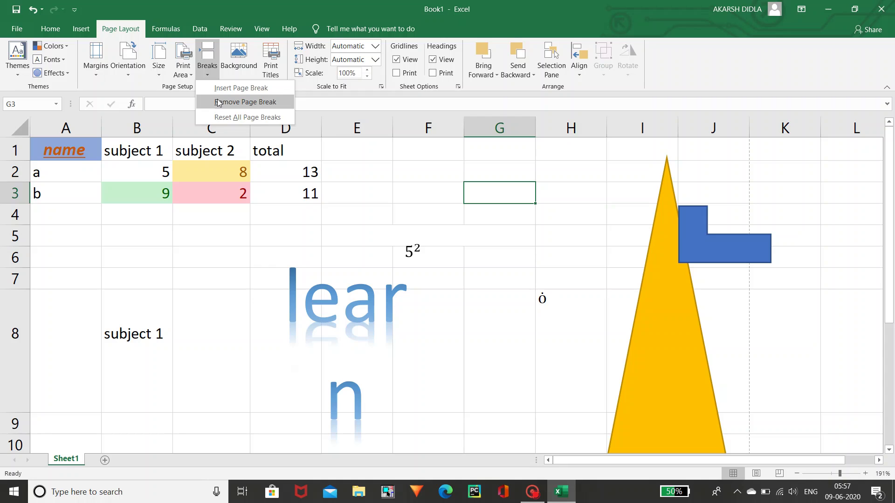
pyautogui.click(477, 196)
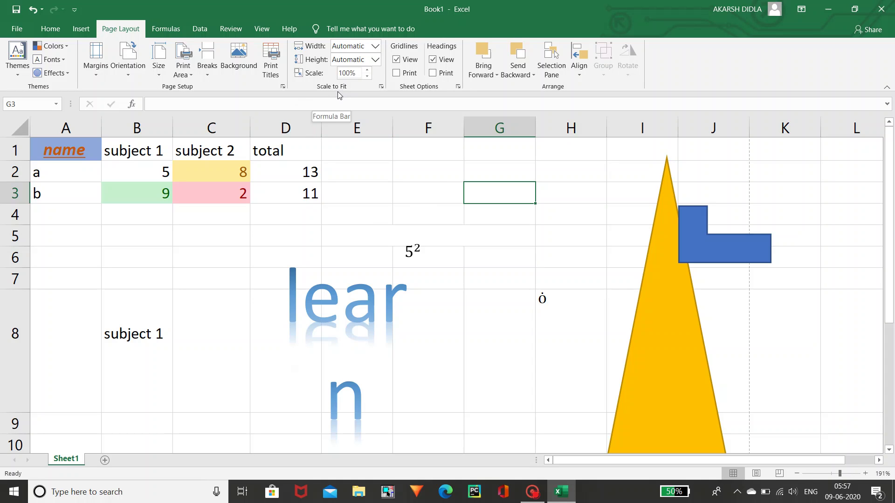
pyautogui.click(376, 47)
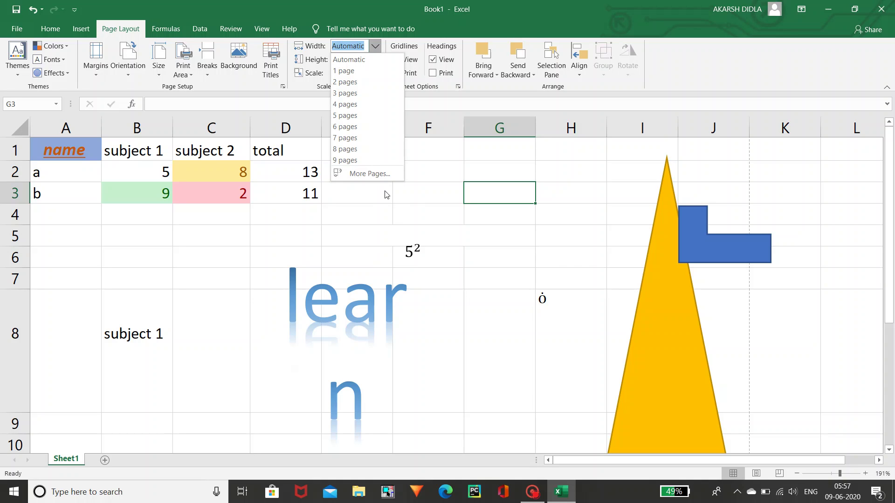
pyautogui.click(400, 213)
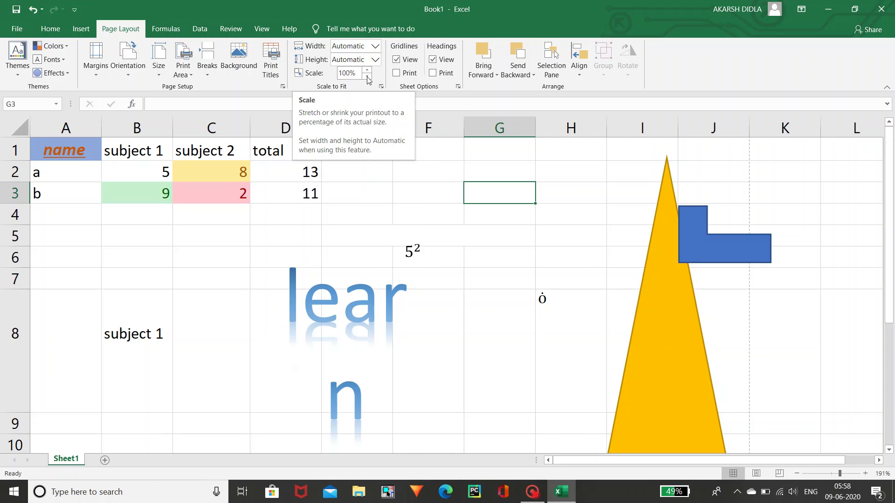
# - Turn gridlines and headings off and back on, glance at Align options, then return to Home
pyautogui.click(408, 64)
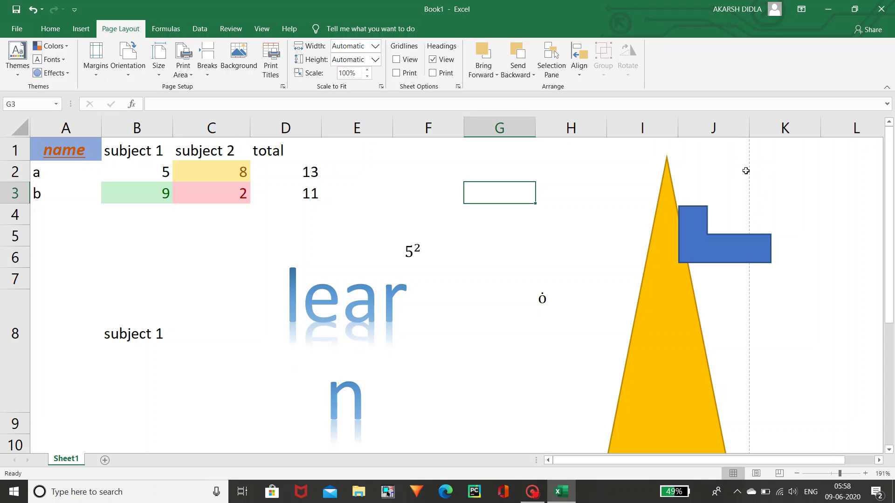
pyautogui.click(407, 61)
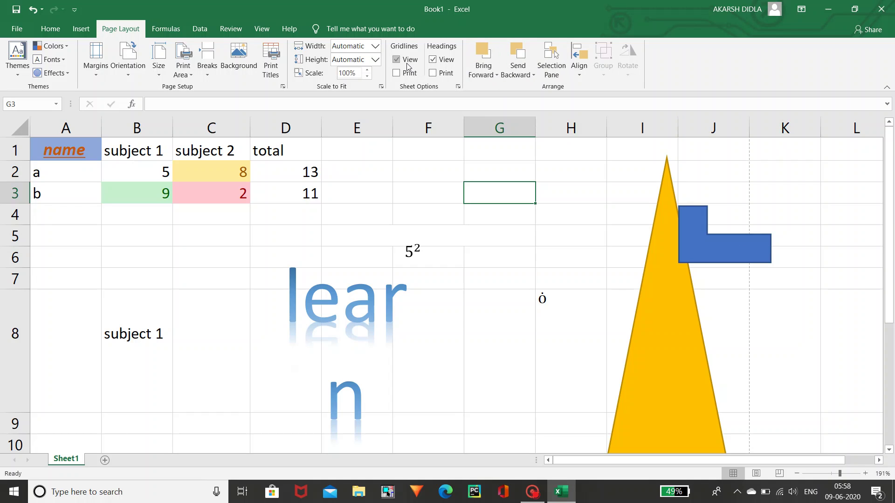
pyautogui.click(433, 59)
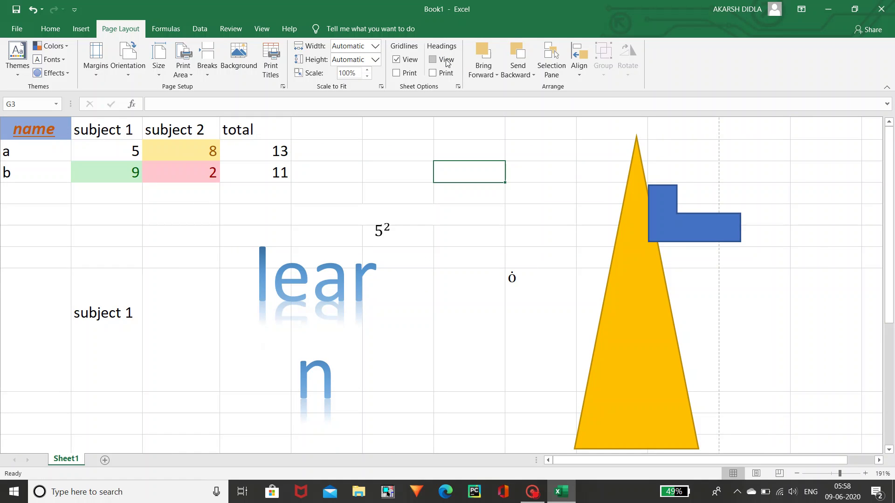
pyautogui.click(446, 61)
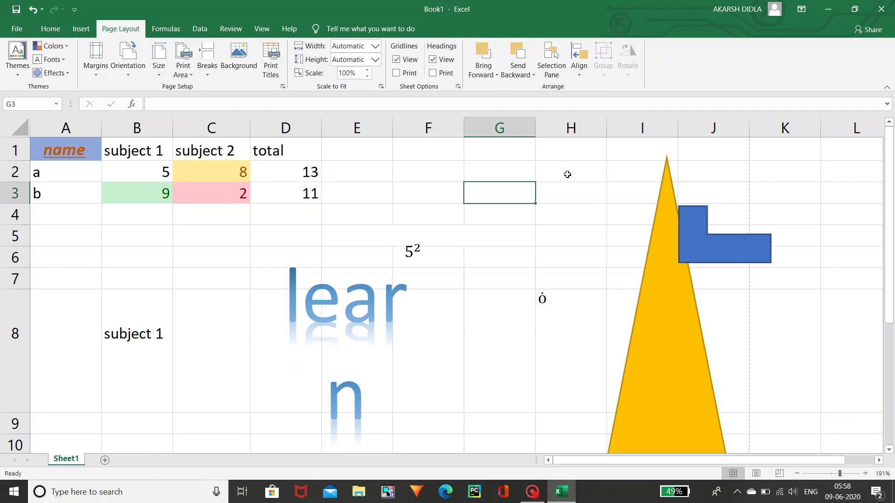
pyautogui.click(581, 63)
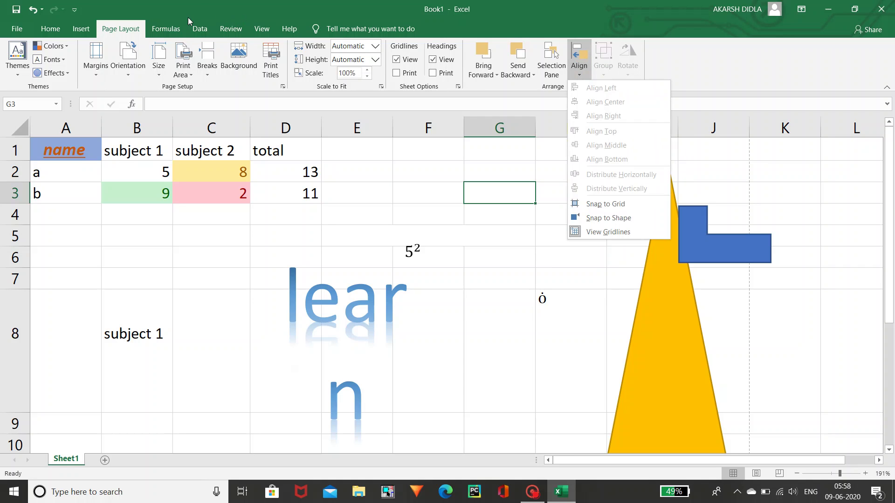
pyautogui.click(49, 32)
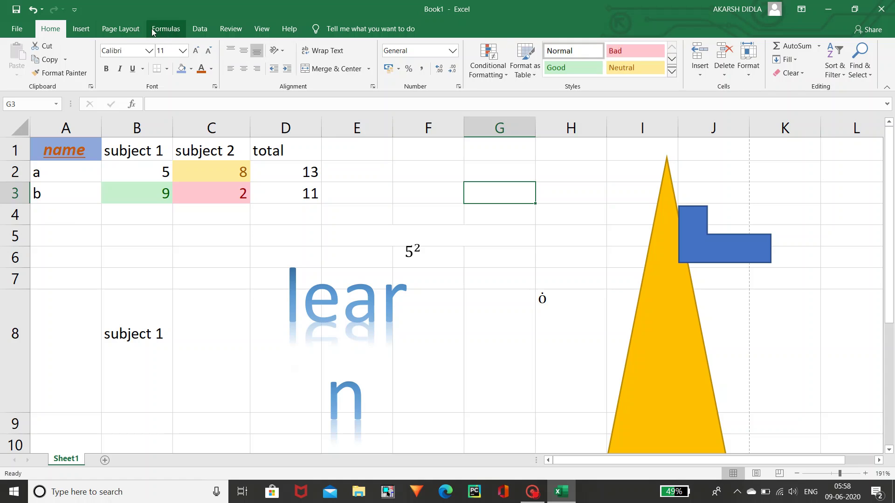
# - Flip through the Page Layout, Formulas and Insert tabs, settling on Formulas
pyautogui.click(121, 29)
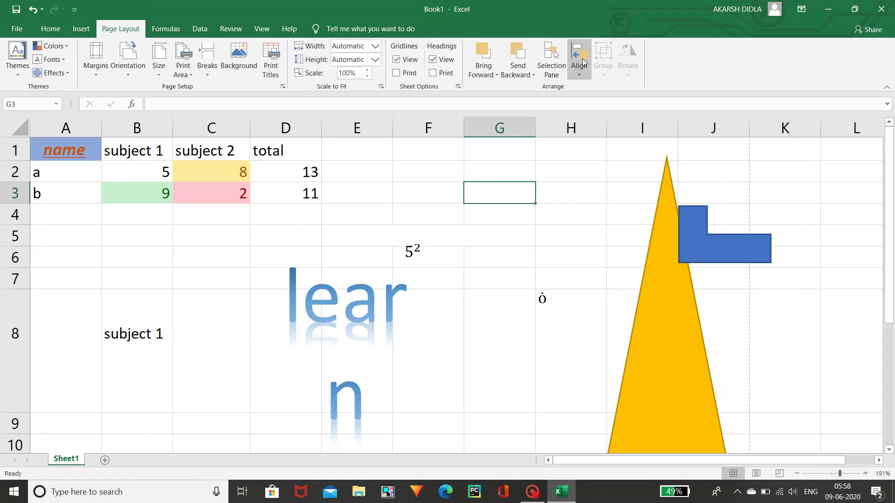
pyautogui.click(176, 28)
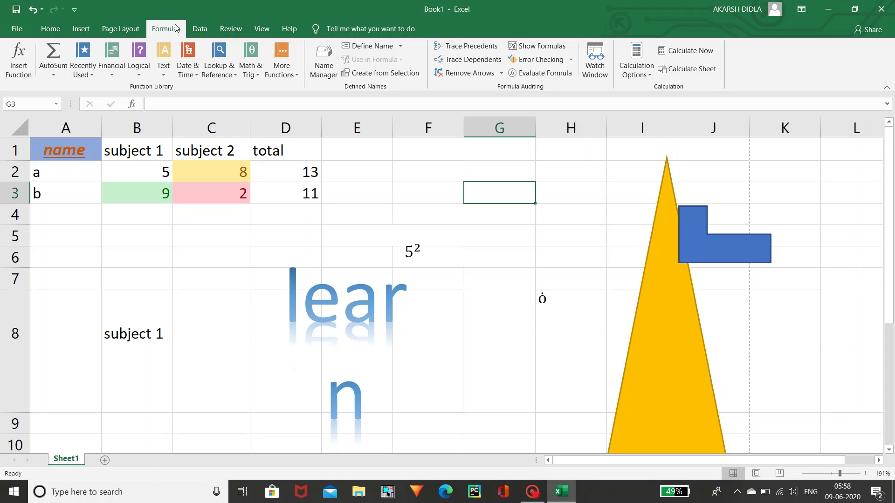
pyautogui.click(78, 31)
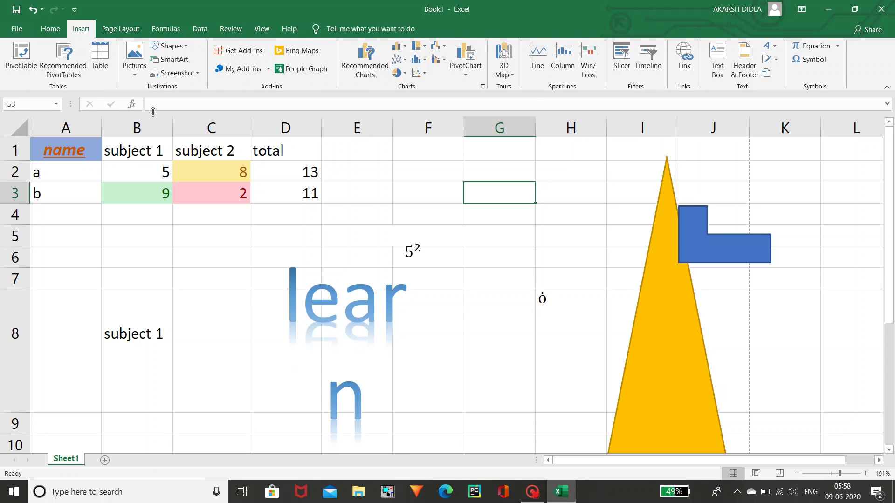
pyautogui.click(172, 35)
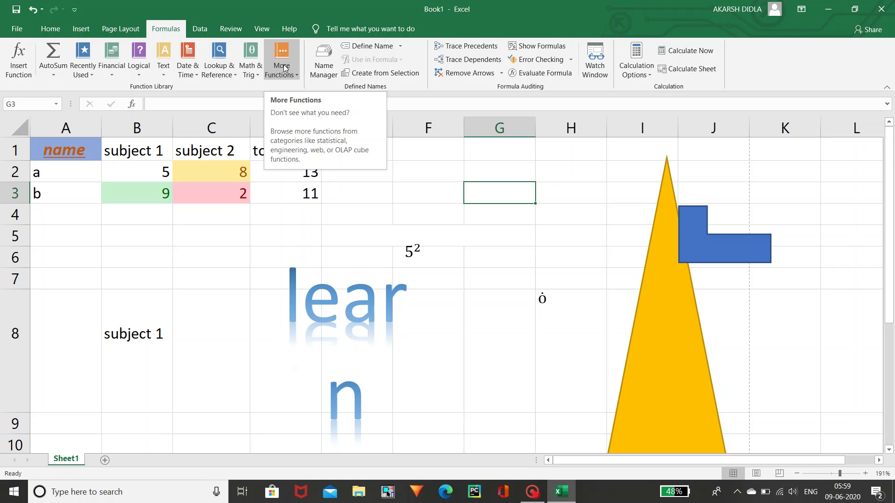
# - Glance at the Data tab, then move on to the Review tab
pyautogui.click(207, 29)
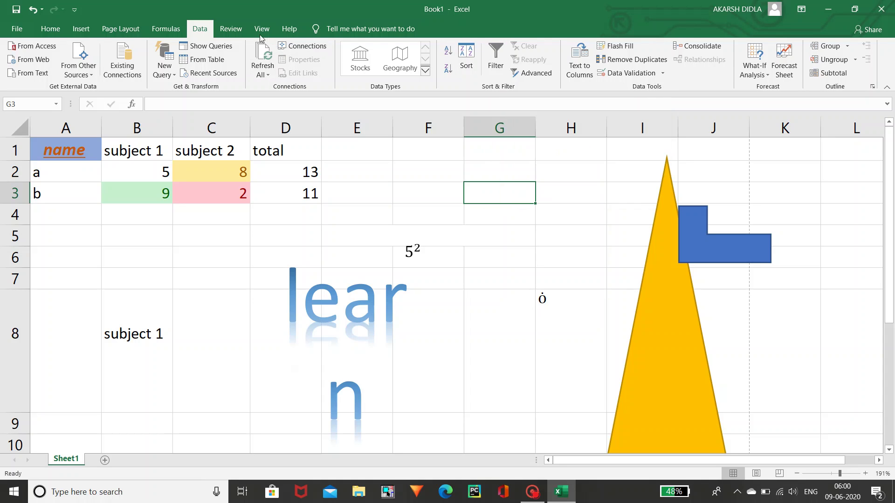
pyautogui.click(231, 30)
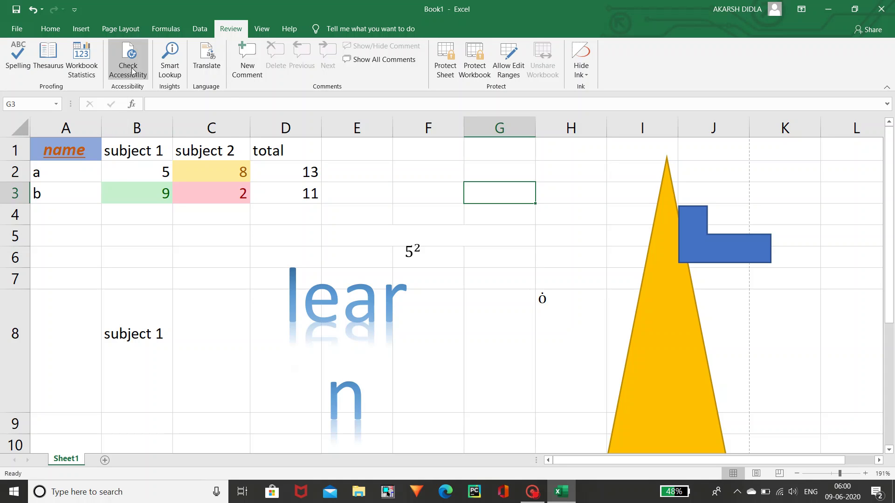
pyautogui.click(248, 55)
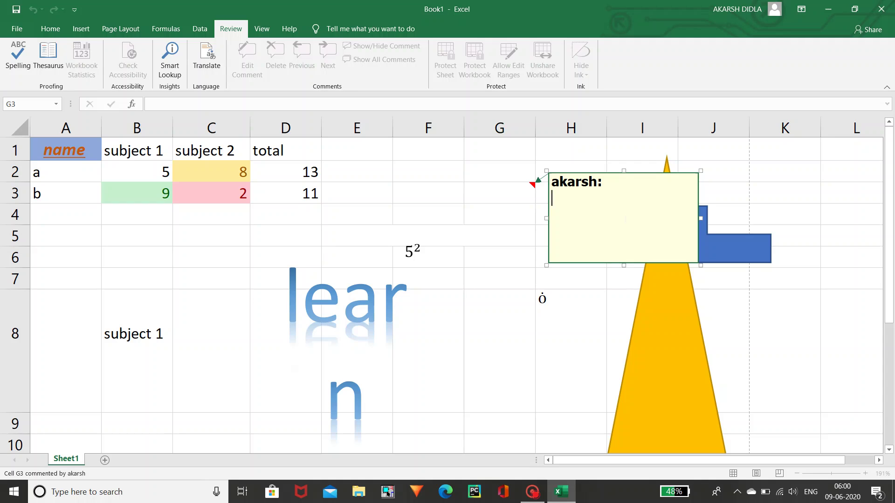
pyautogui.write('welcome')
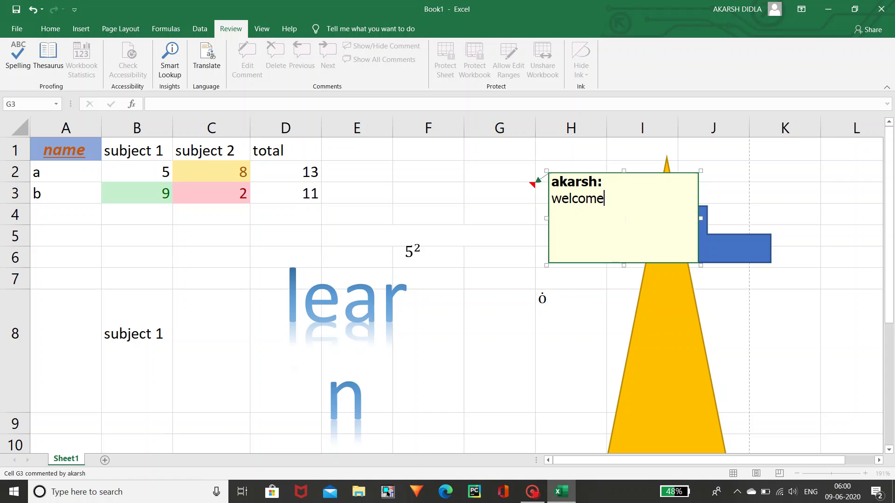
pyautogui.click(525, 202)
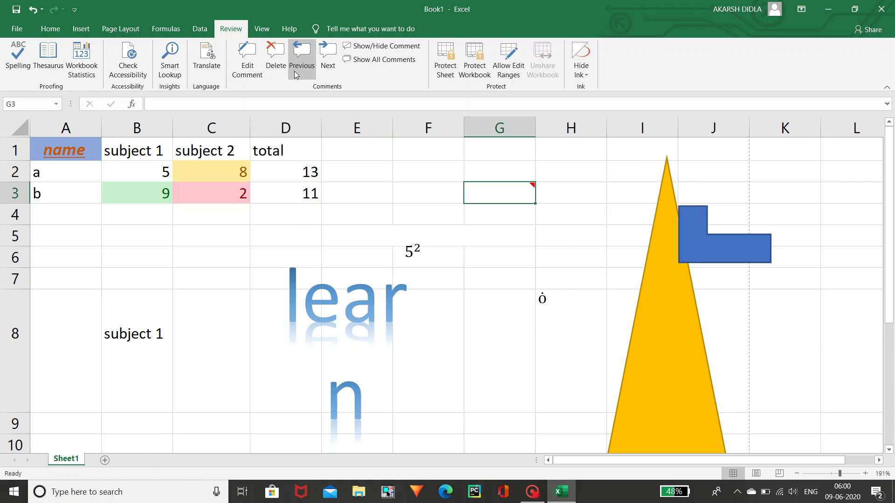
pyautogui.click(276, 65)
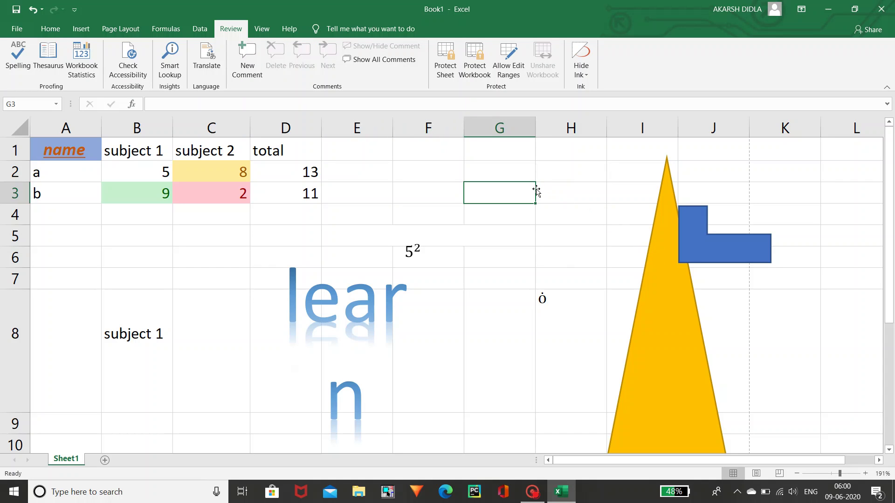
pyautogui.click(247, 55)
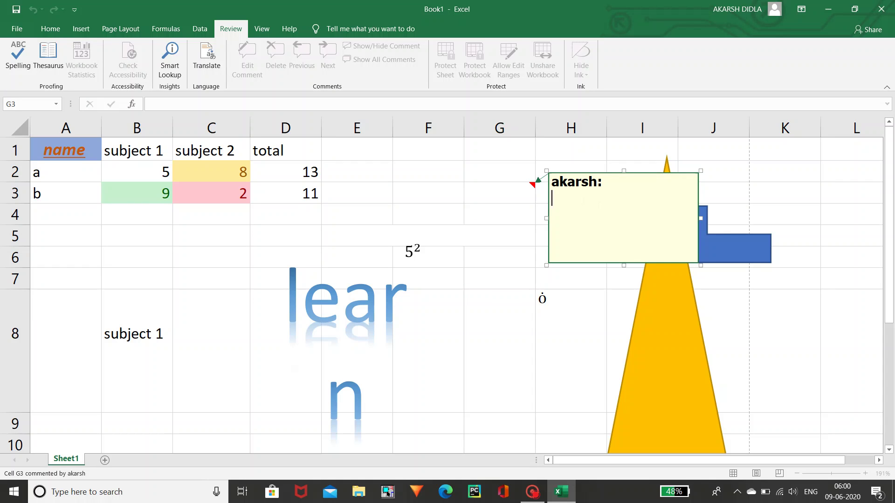
pyautogui.click(549, 193)
pyautogui.write('learni')
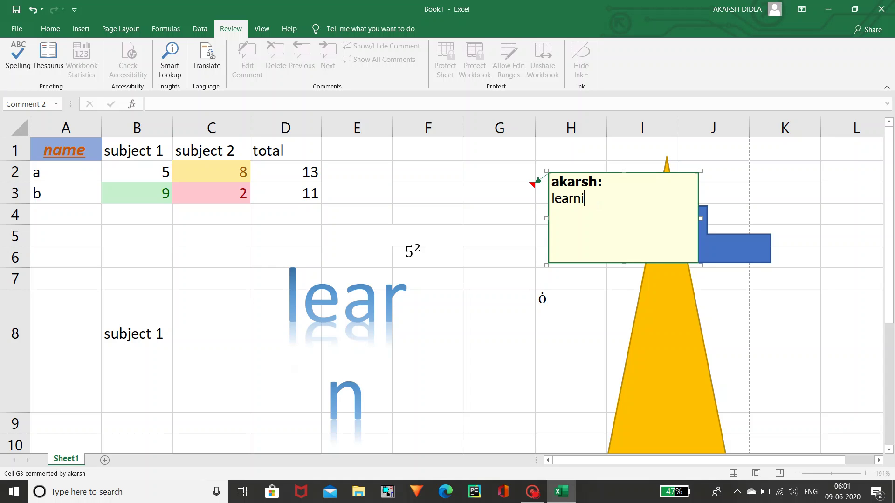
pyautogui.write('ng ec')
pyautogui.press('BackSpace')
pyautogui.write('xcel')
pyautogui.press('Return')
pyautogui.click(515, 185)
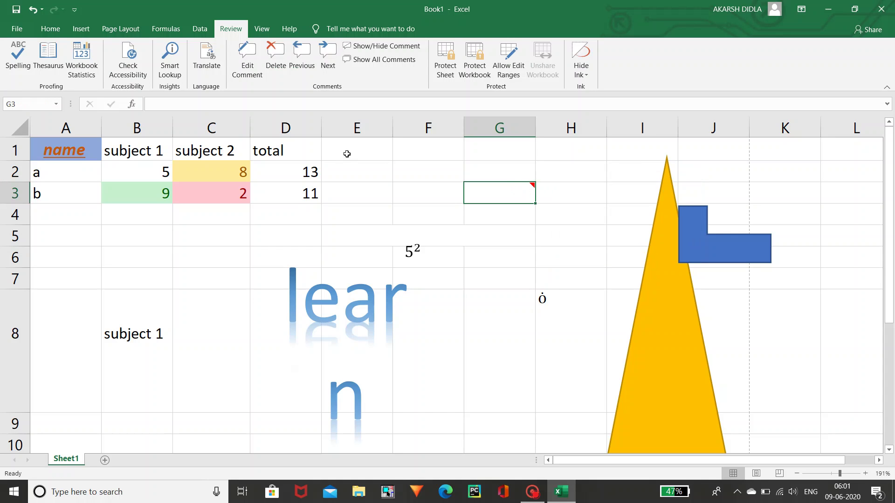
pyautogui.click(284, 62)
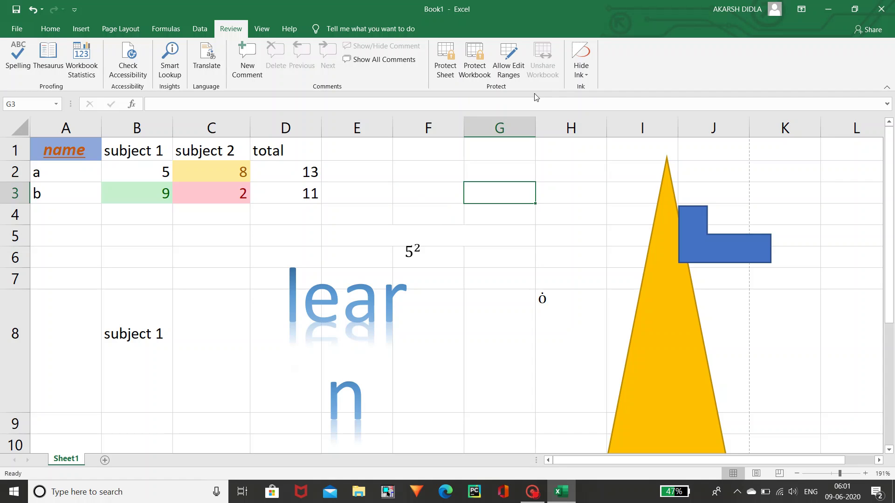
# - Pass through the Insert and Review tabs to reach the View tab
pyautogui.click(69, 29)
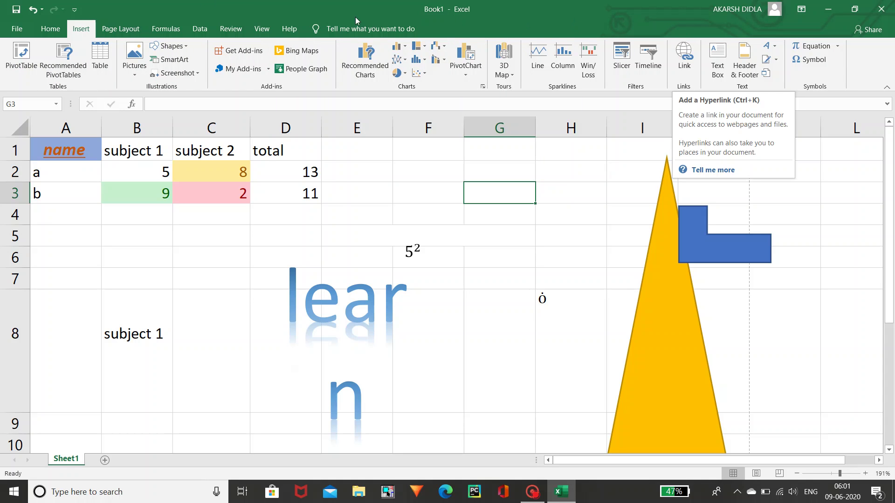
pyautogui.click(230, 29)
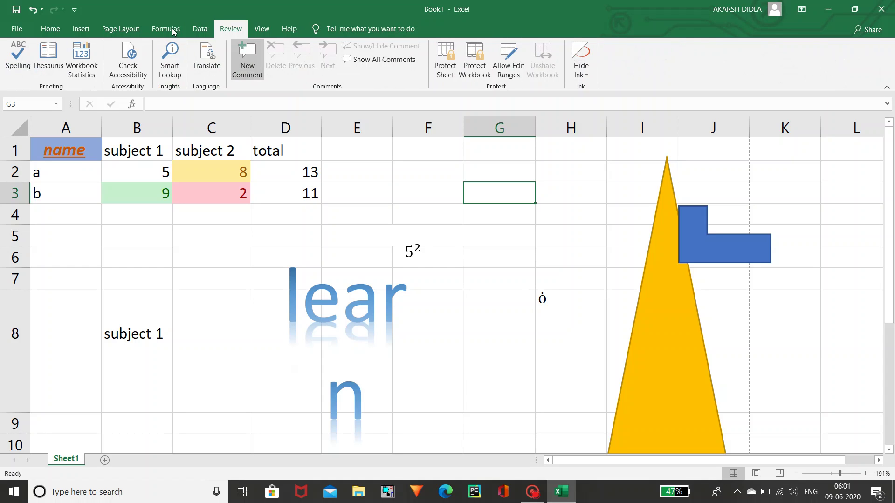
pyautogui.click(262, 29)
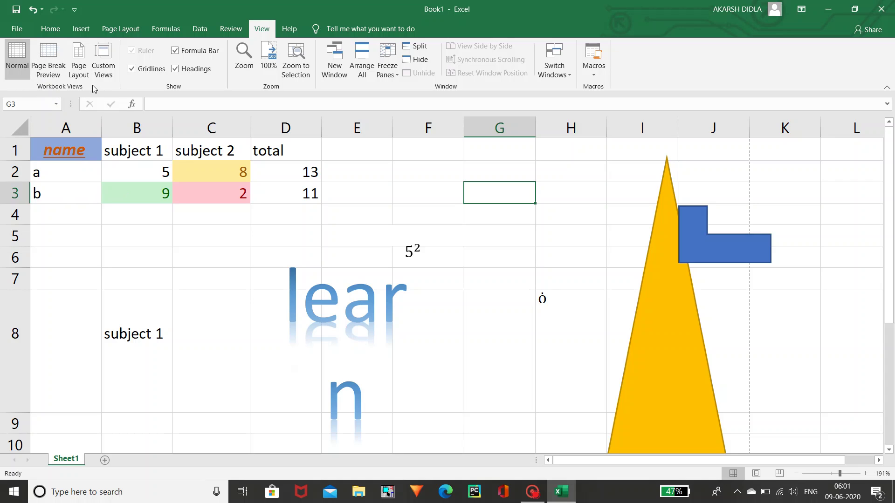
# - Toggle Gridlines, Formula Bar and Headings off and back on in the Show group
pyautogui.click(140, 78)
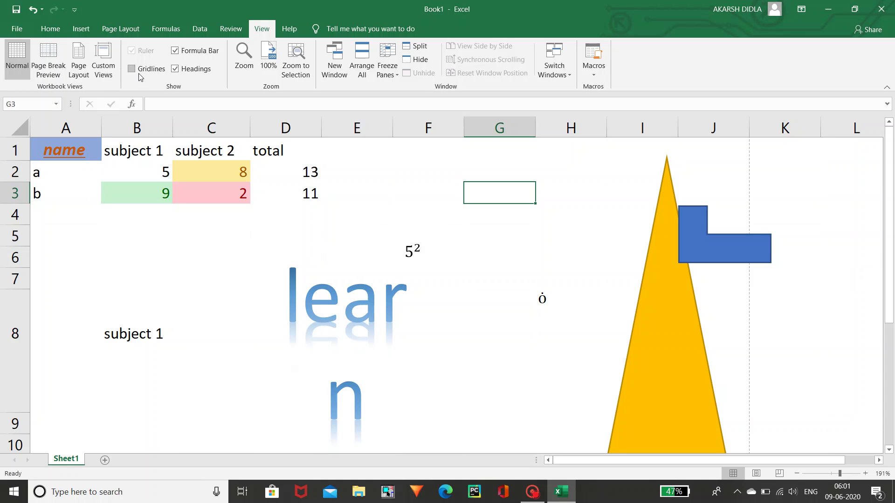
pyautogui.click(140, 78)
pyautogui.click(181, 55)
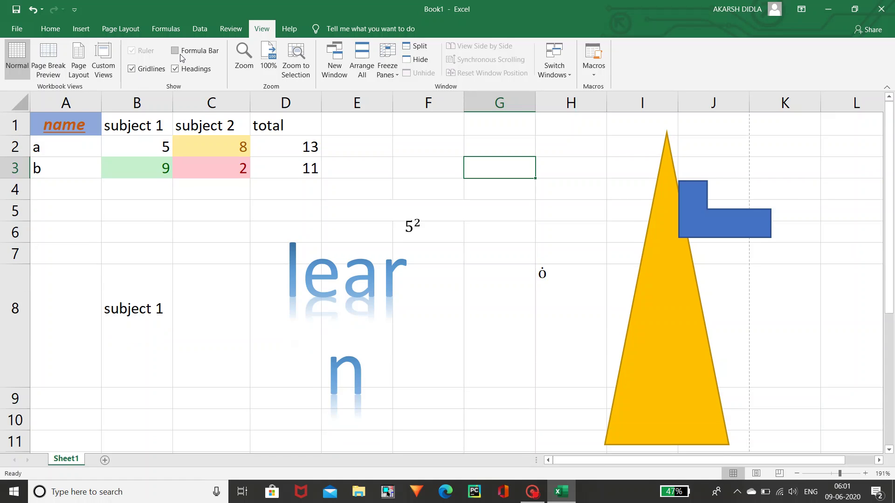
pyautogui.click(181, 55)
pyautogui.click(184, 70)
pyautogui.click(184, 71)
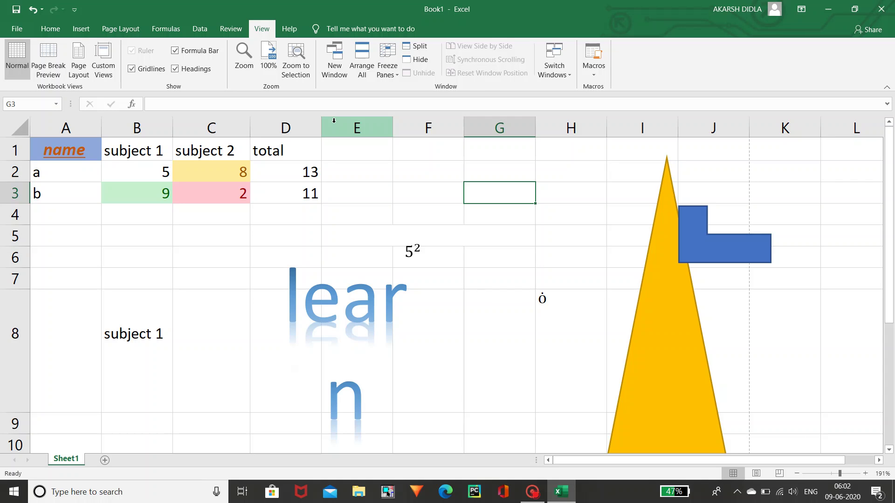
# - Check the Zoom dialog and close it unchanged, then bring up the Help ribbon
pyautogui.click(245, 65)
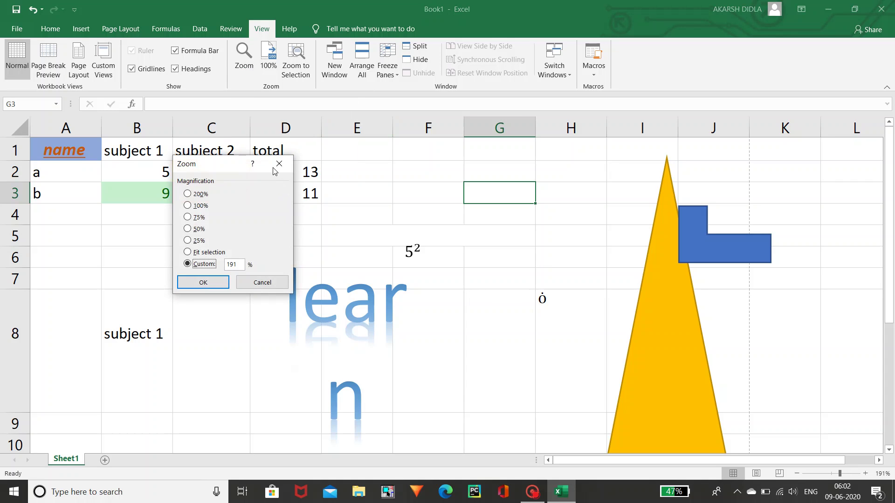
pyautogui.click(280, 163)
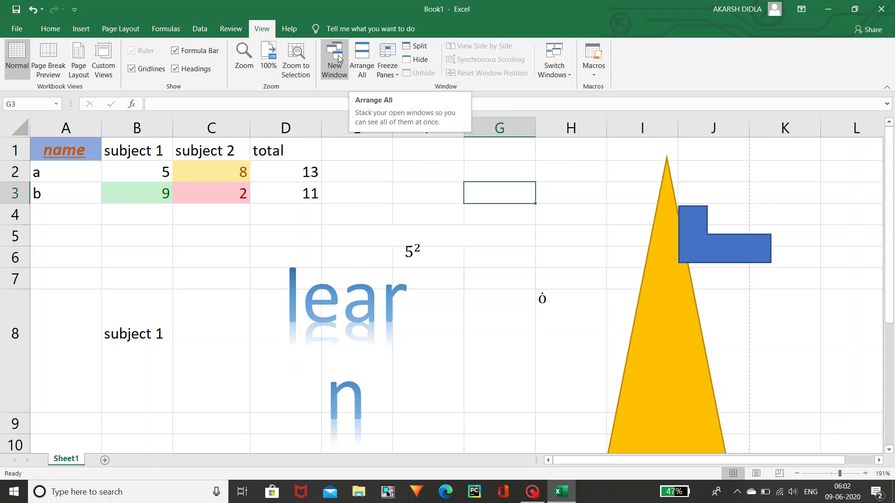
pyautogui.click(290, 30)
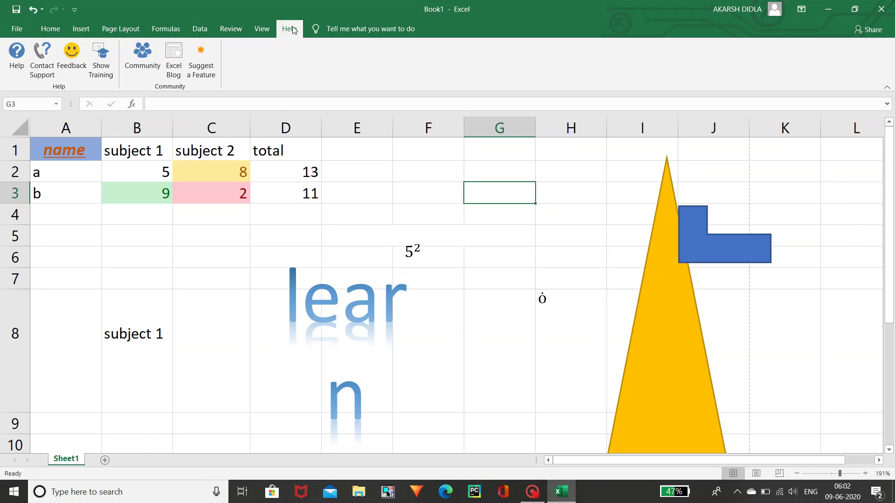
# - Search Tell Me for 'font', dismiss the search, and return to the Home tab
pyautogui.click(340, 31)
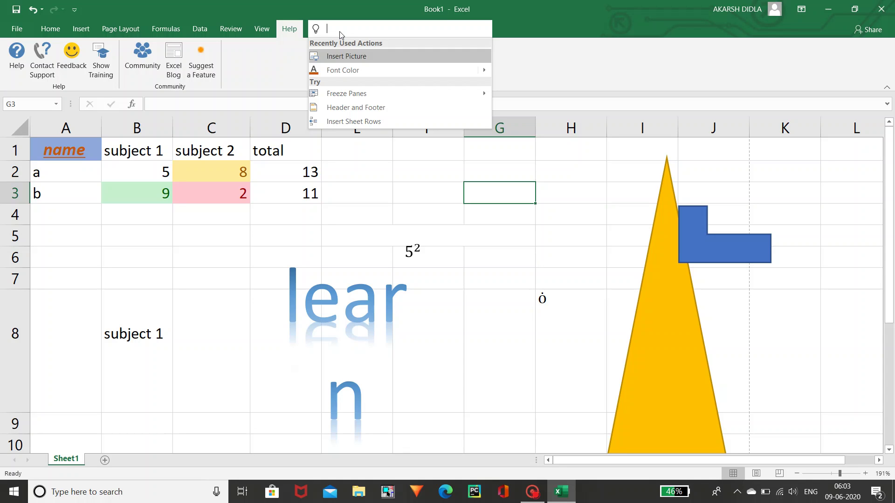
pyautogui.write('font')
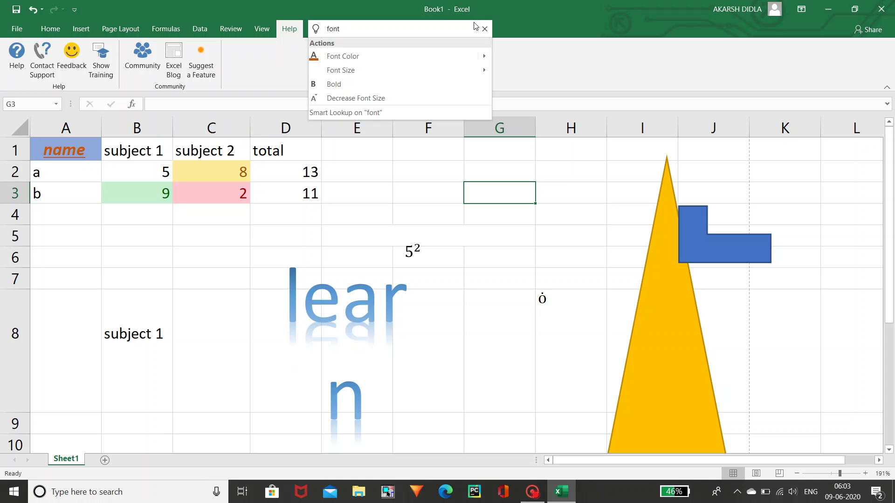
pyautogui.click(547, 19)
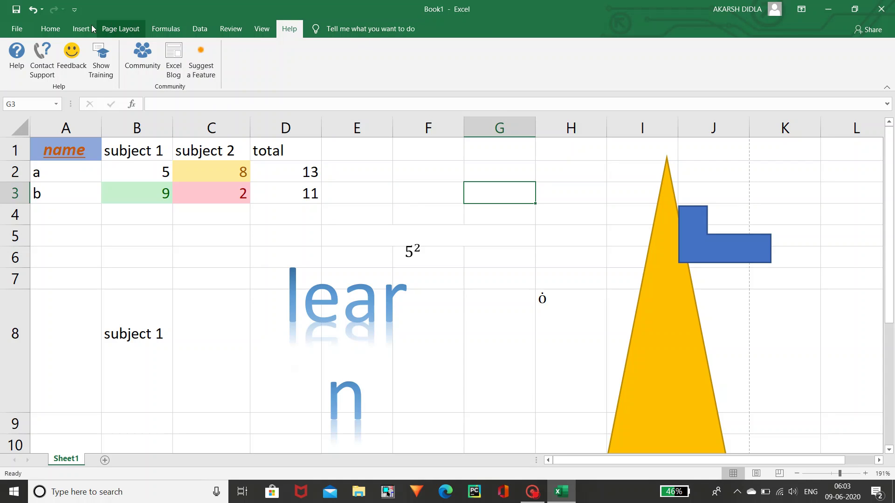
pyautogui.click(59, 28)
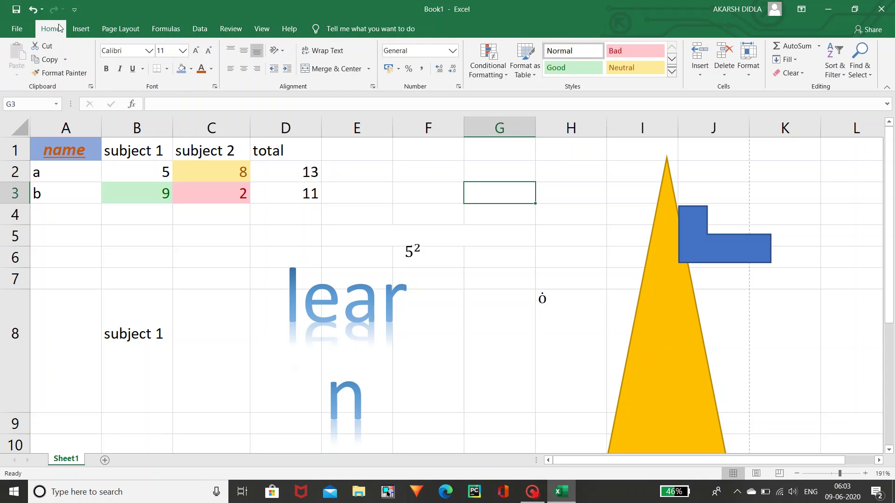
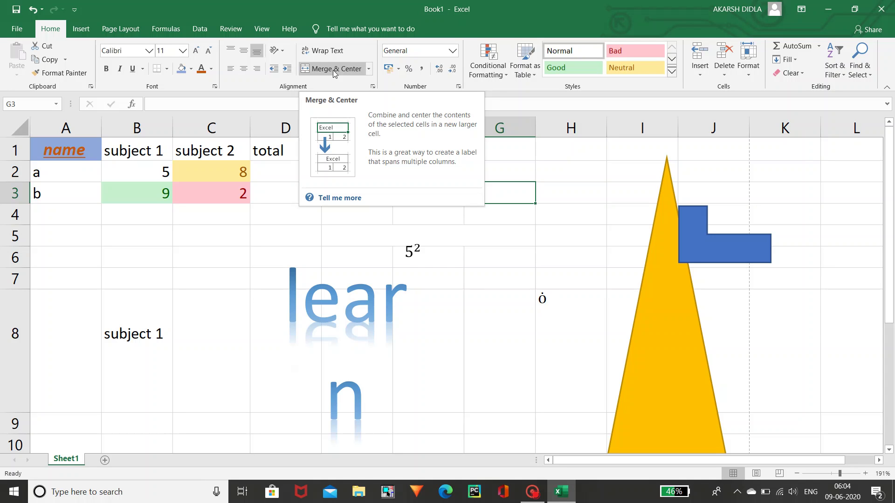
# - Minimize Excel and launch PowerPoint by searching 'power' in Windows search
pyautogui.click(824, 4)
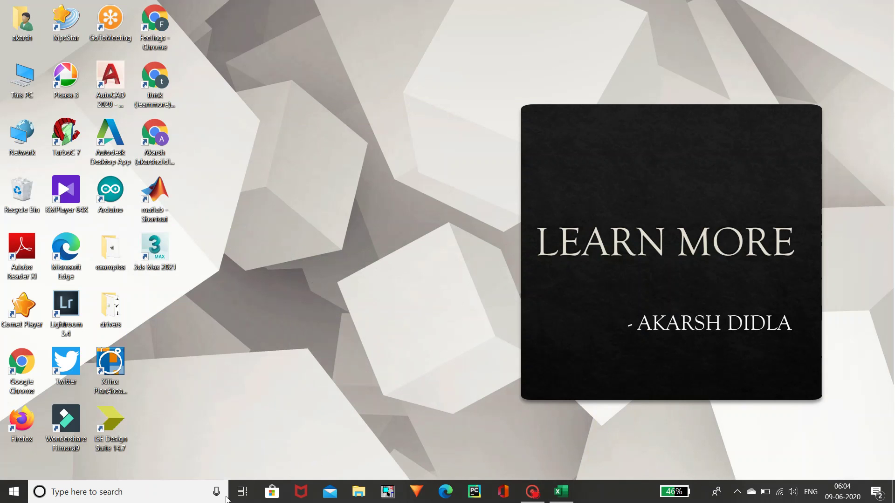
pyautogui.click(173, 495)
pyautogui.write('p')
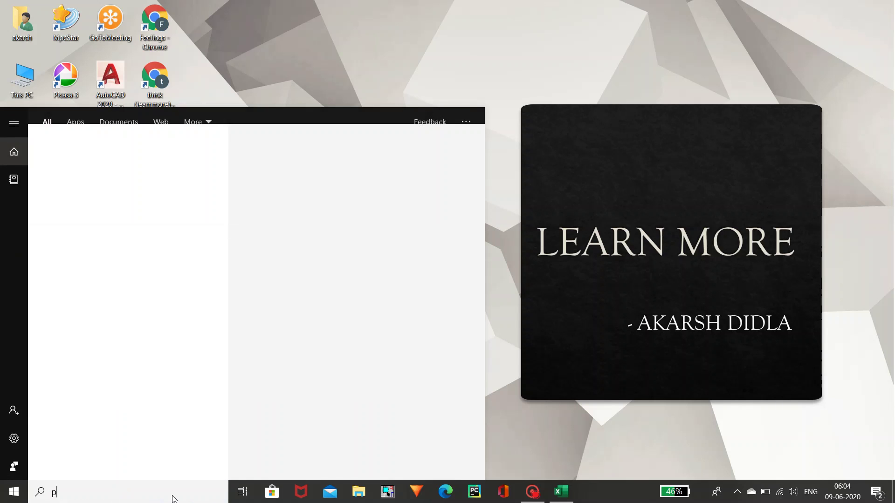
pyautogui.write('ower')
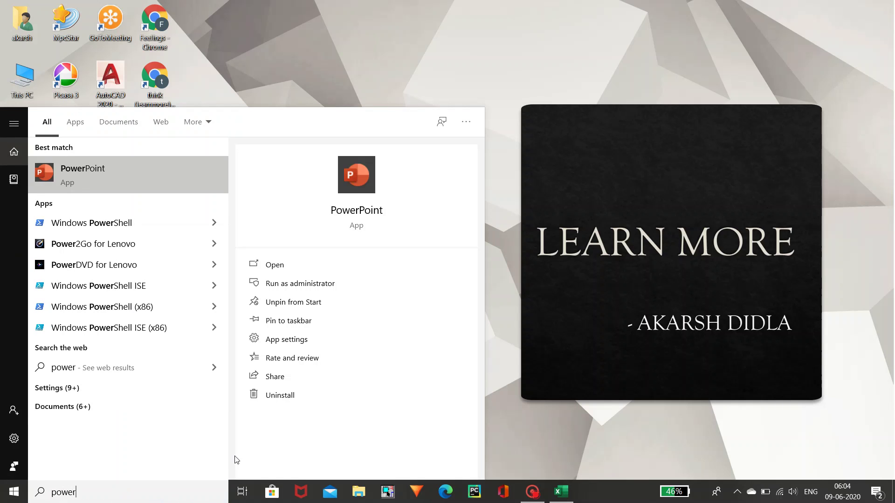
pyautogui.click(313, 270)
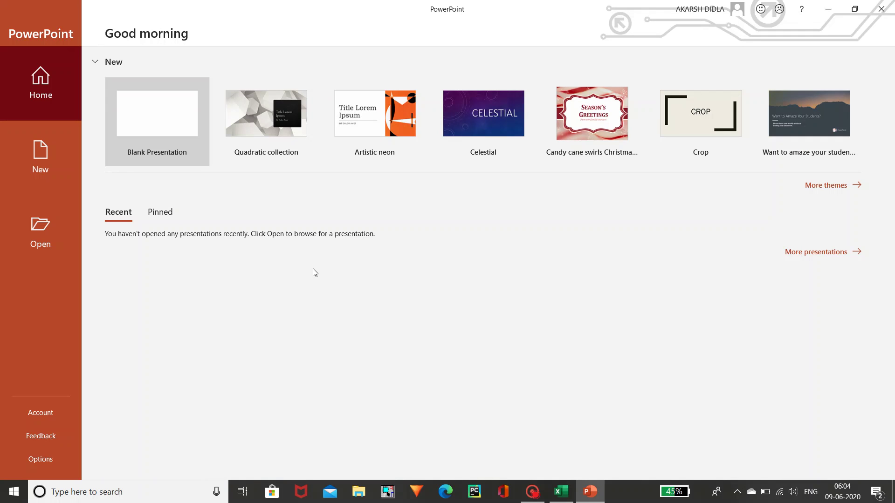
# - Bring Excel's Book1 to the front and view its File home page
pyautogui.moveTo(561, 492)
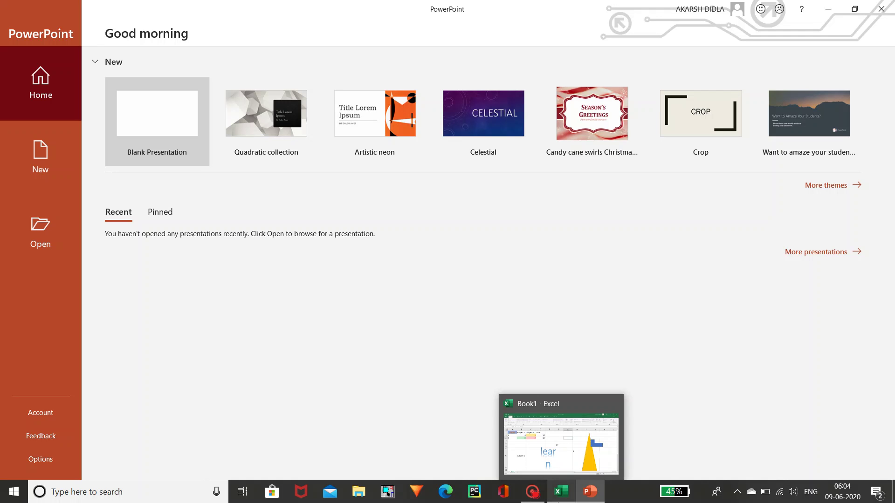
pyautogui.click(573, 466)
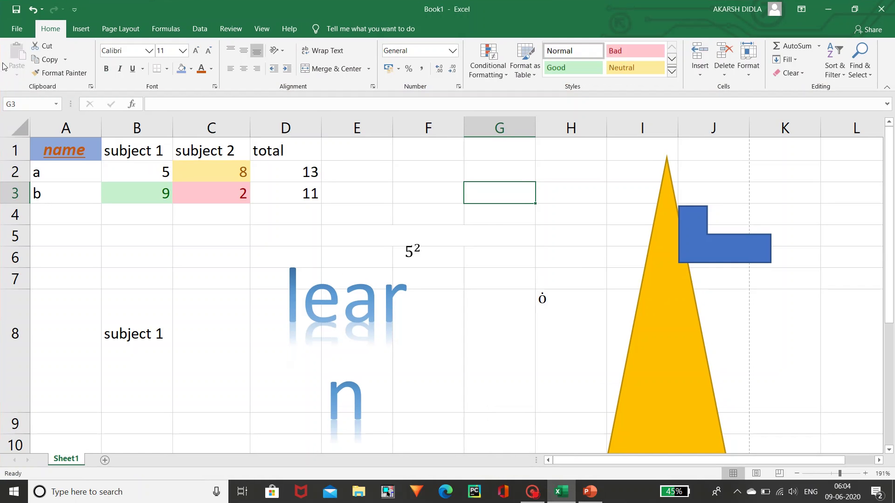
pyautogui.click(16, 30)
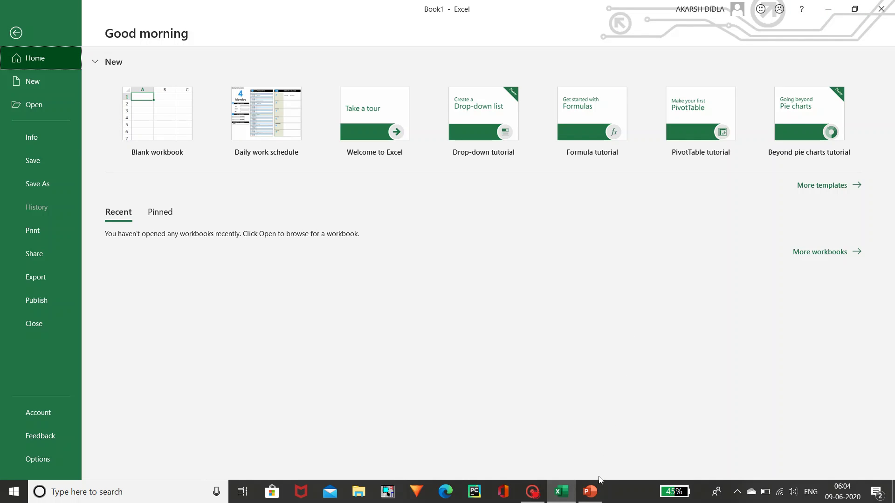
# - Back in PowerPoint, create blank Presentation1 and show its File home page
pyautogui.click(589, 449)
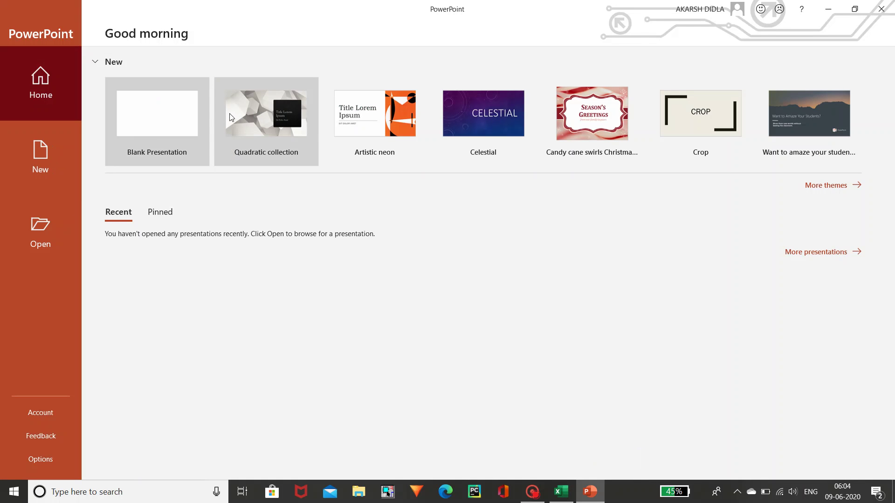
pyautogui.click(161, 110)
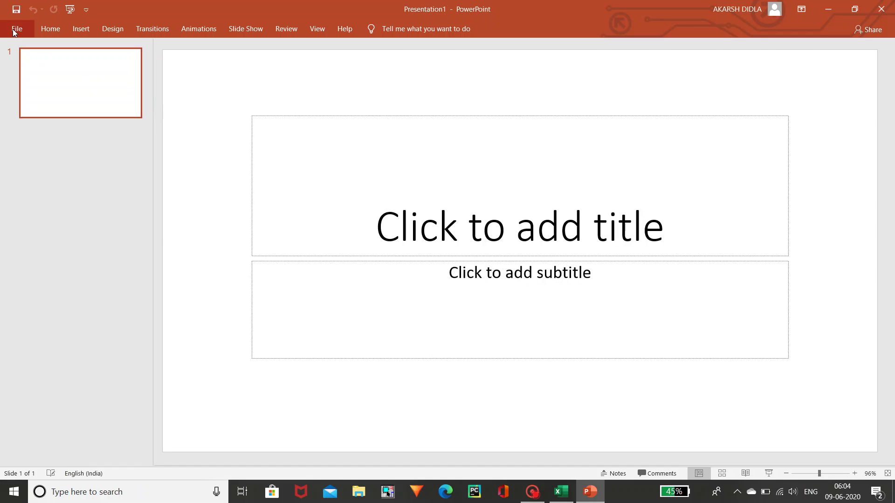
pyautogui.click(15, 30)
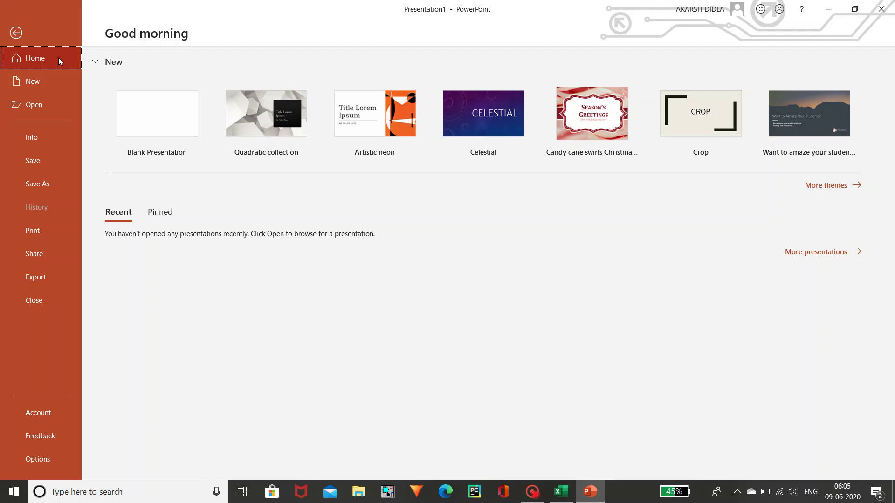
pyautogui.click(502, 493)
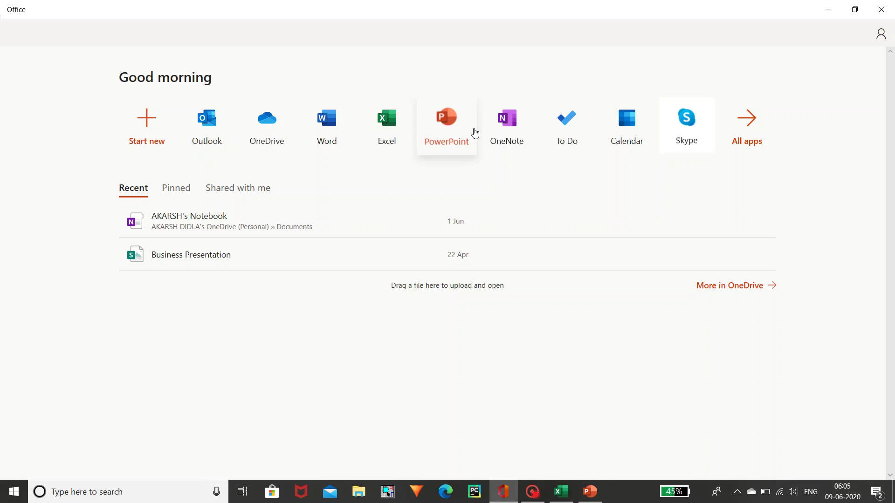
pyautogui.click(757, 127)
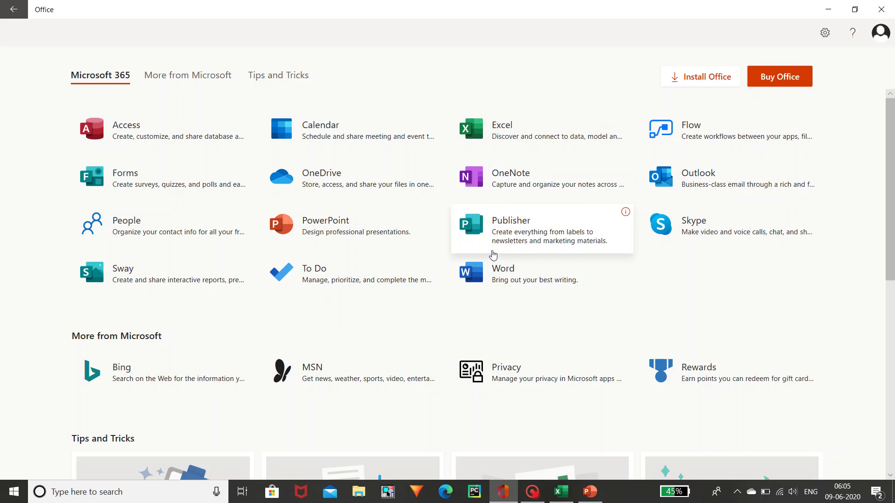
pyautogui.click(838, 5)
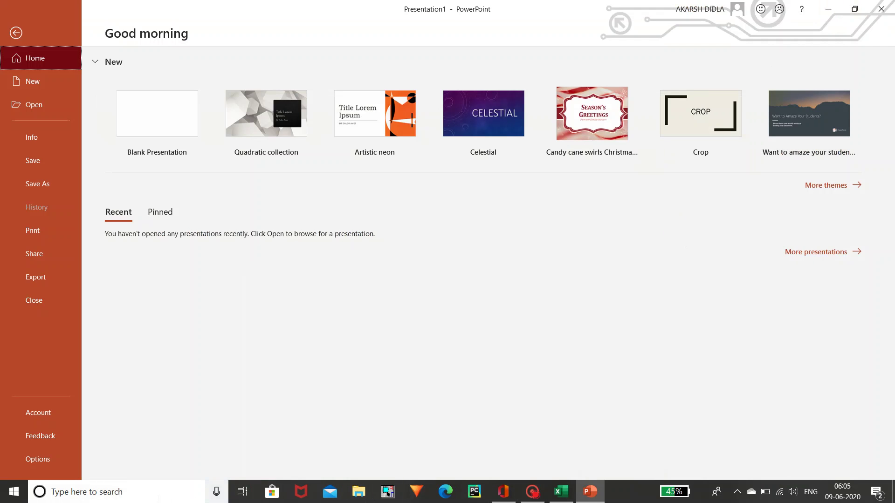
# - Search 'word' in Windows search and launch Word
pyautogui.click(157, 493)
pyautogui.write('word')
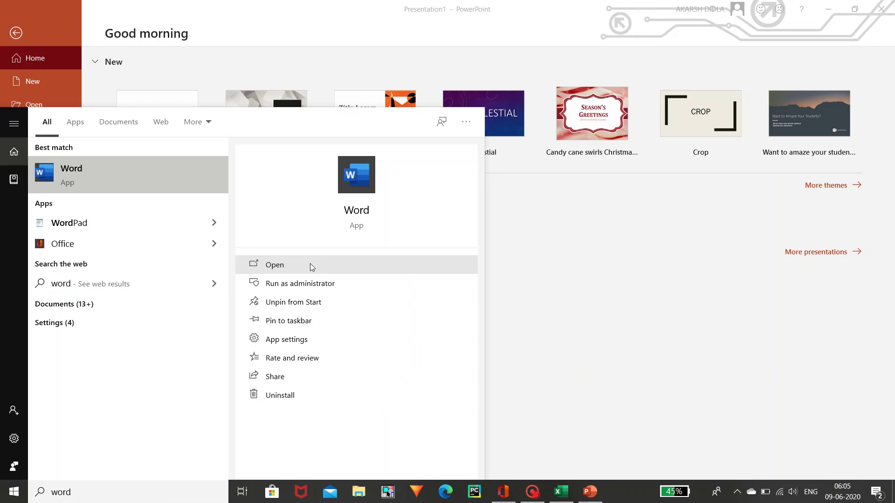
pyautogui.click(311, 267)
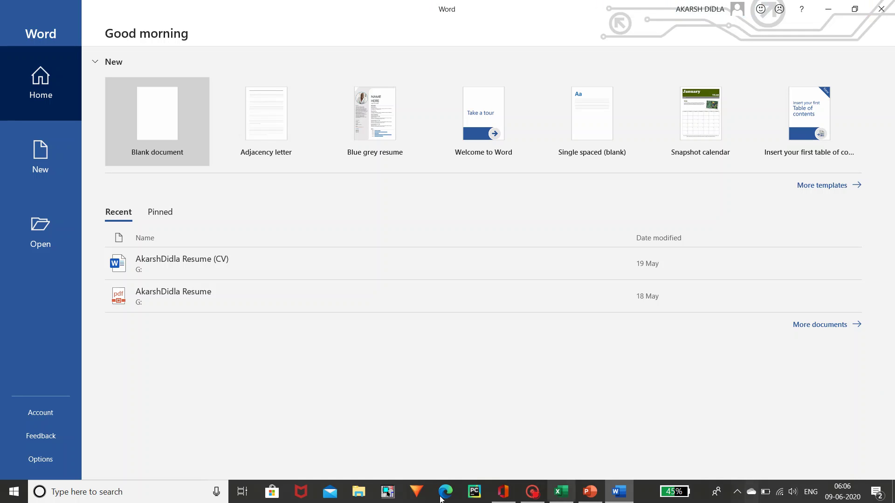
# - Create a new blank Word document, Document1, from the start screen
pyautogui.click(165, 115)
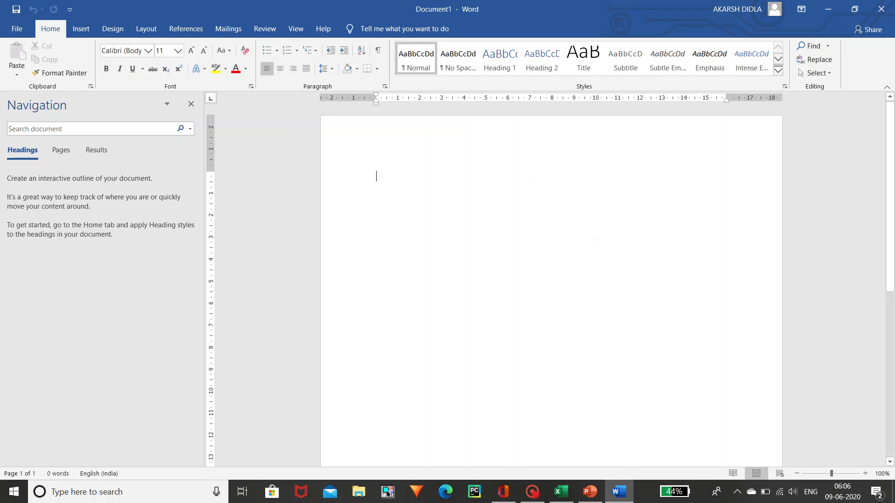
# - Create a second blank presentation, Presentation2, and glance at its File view
pyautogui.moveTo(590, 490)
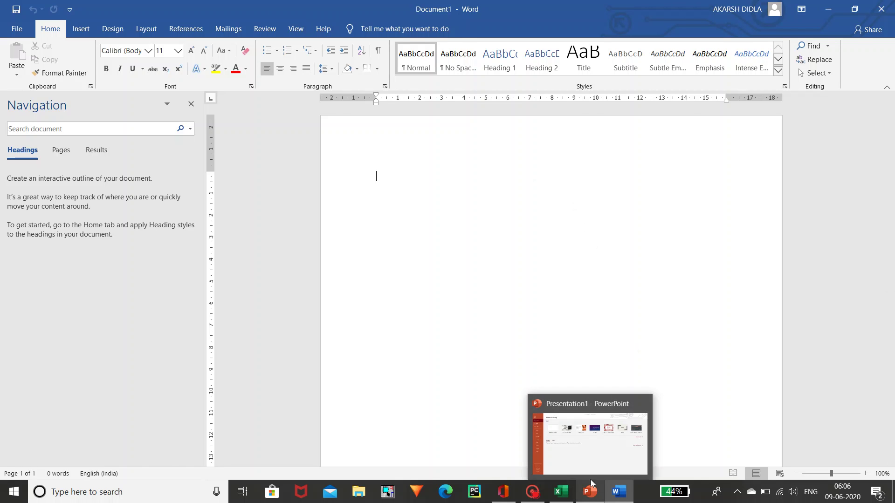
pyautogui.click(591, 456)
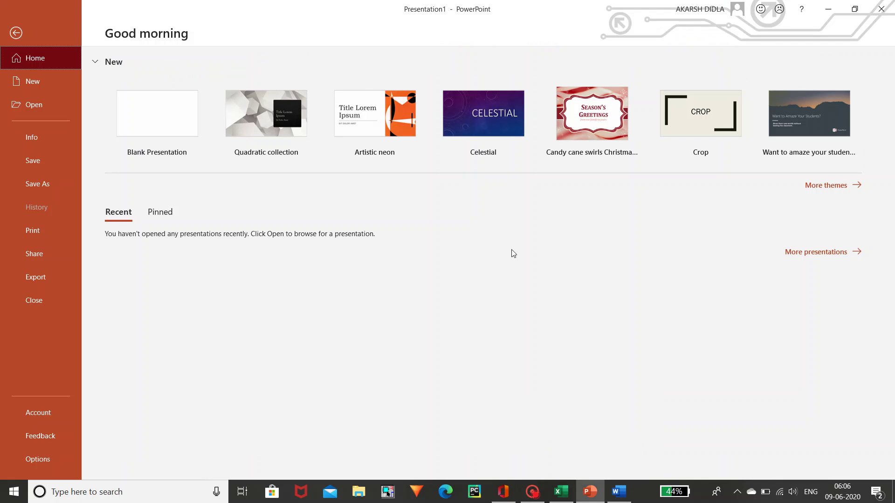
pyautogui.click(177, 104)
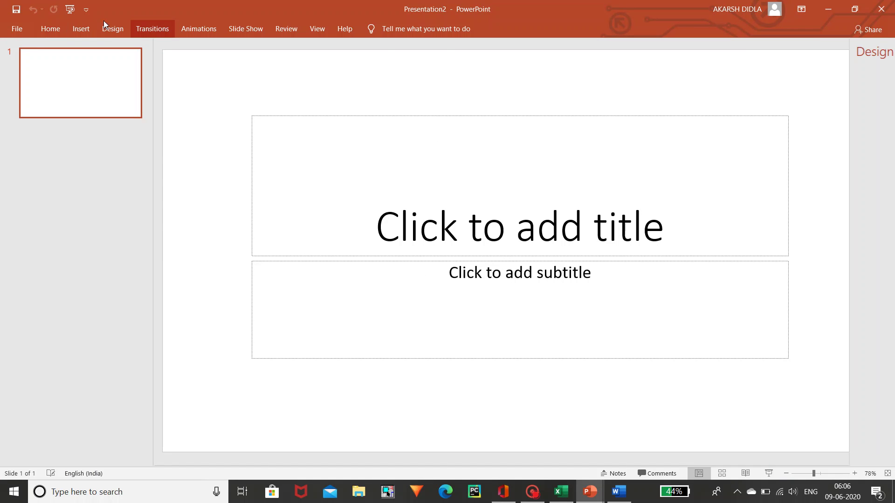
pyautogui.click(19, 27)
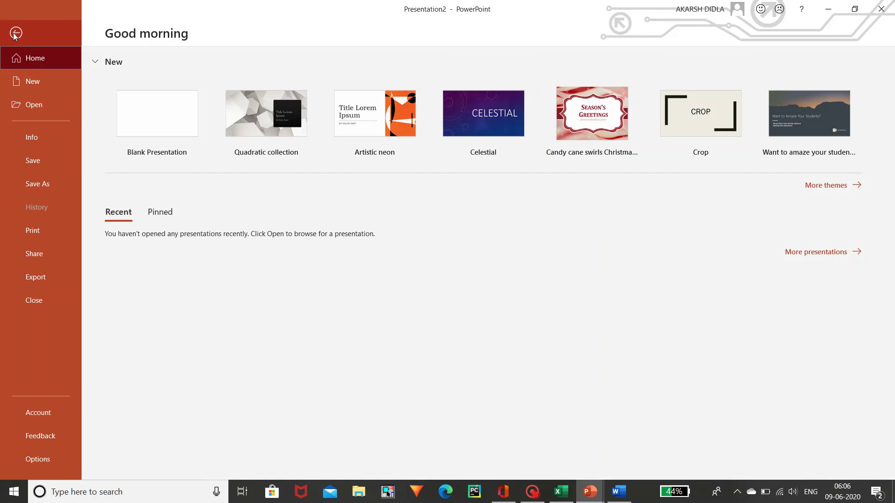
pyautogui.click(16, 30)
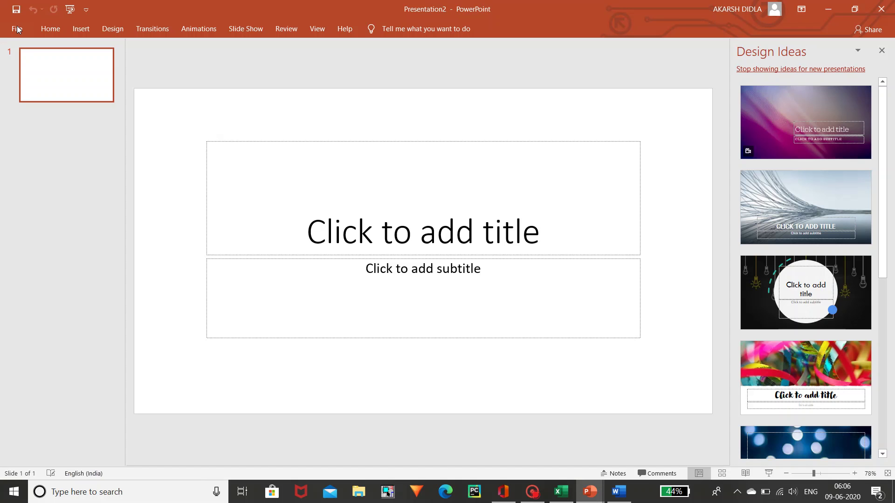
# - Open and dismiss the Quick Access Toolbar options, show Home, then bring Excel's Book1 forward
pyautogui.click(85, 9)
pyautogui.click(118, 7)
pyautogui.click(44, 29)
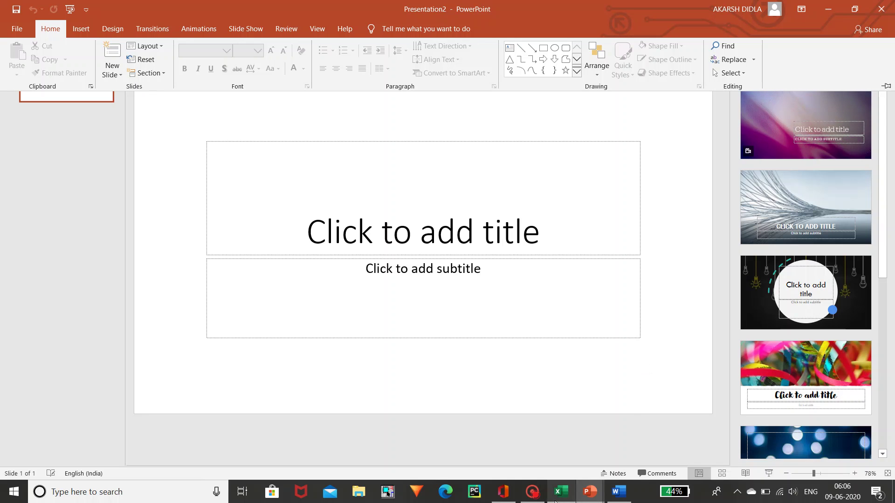
pyautogui.moveTo(560, 492)
pyautogui.click(572, 455)
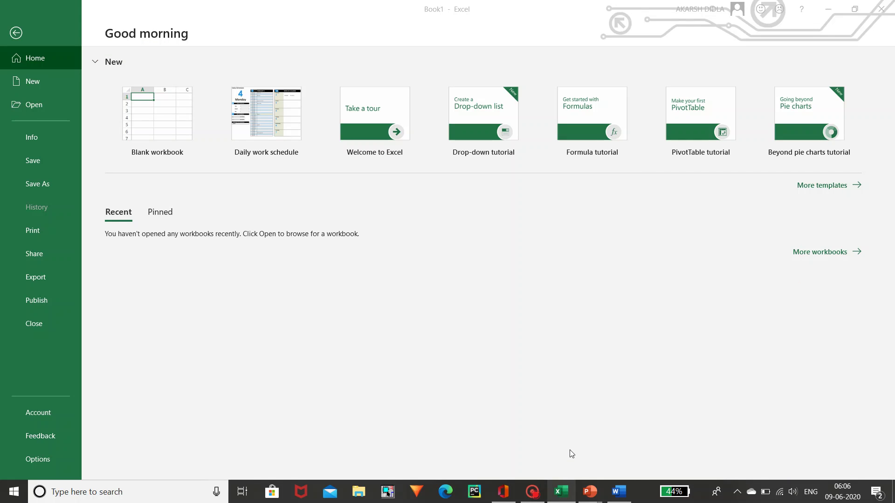
# - Create blank Excel workbook Book2, then return to Word's empty Document1
pyautogui.click(185, 132)
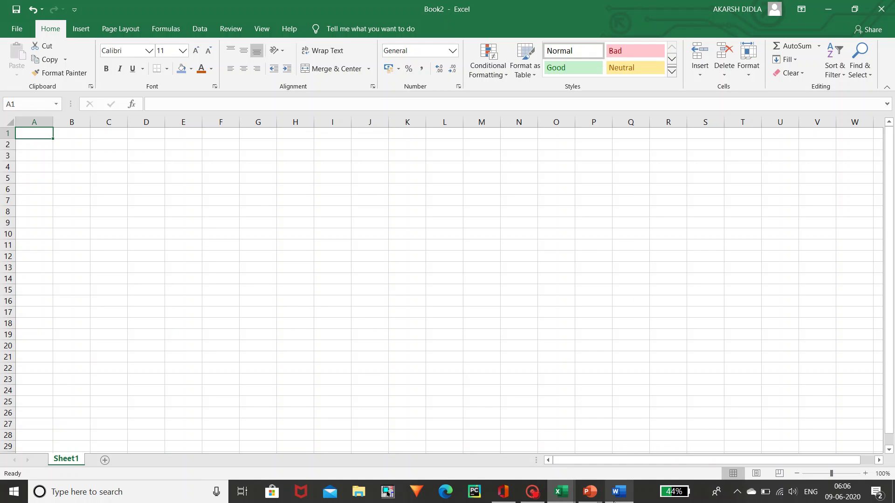
pyautogui.moveTo(613, 501)
pyautogui.click(606, 448)
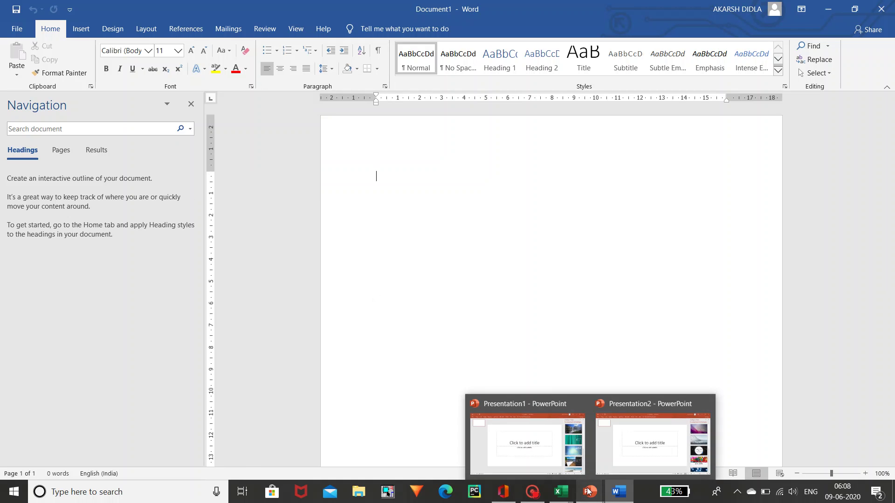
# - Preview the PowerPoint presentations from the taskbar, then bring Word's Document1 forward
pyautogui.moveTo(572, 492)
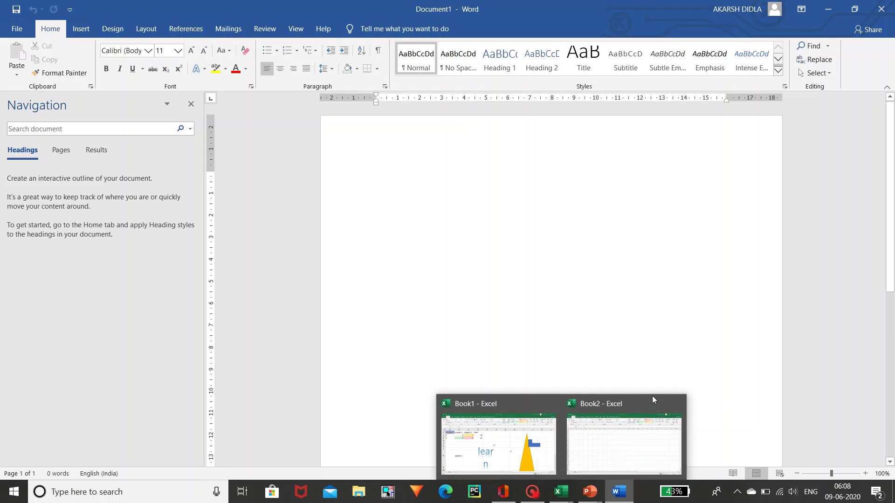
pyautogui.moveTo(647, 406)
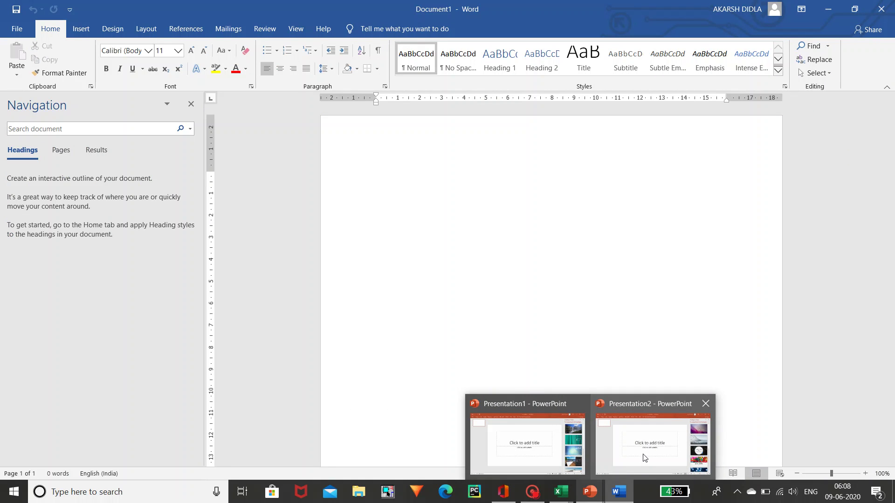
pyautogui.moveTo(645, 458)
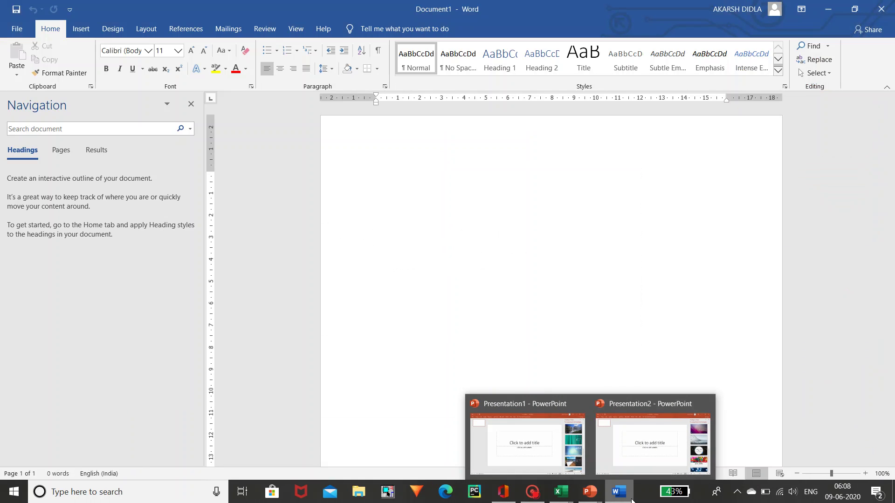
pyautogui.moveTo(630, 480)
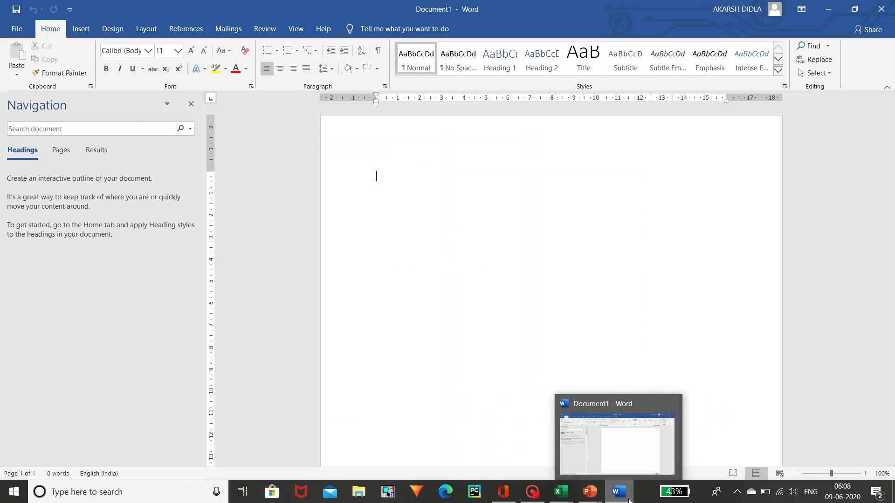
pyautogui.click(632, 471)
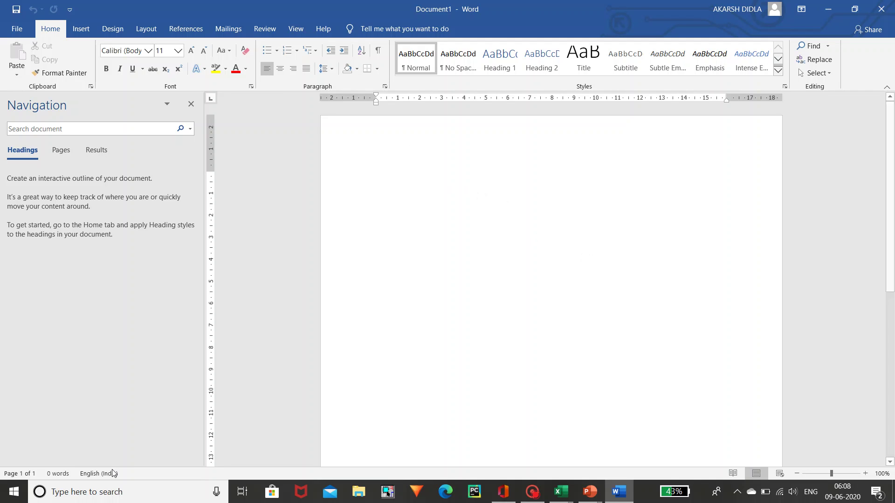
# - Search 'note', briefly open Office, then search 'one' and launch OneNote for Windows 10
pyautogui.click(117, 495)
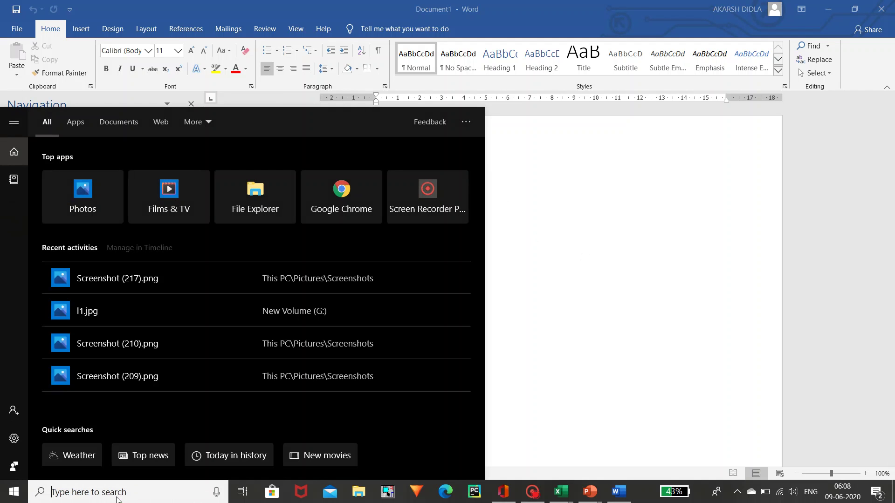
pyautogui.write('note')
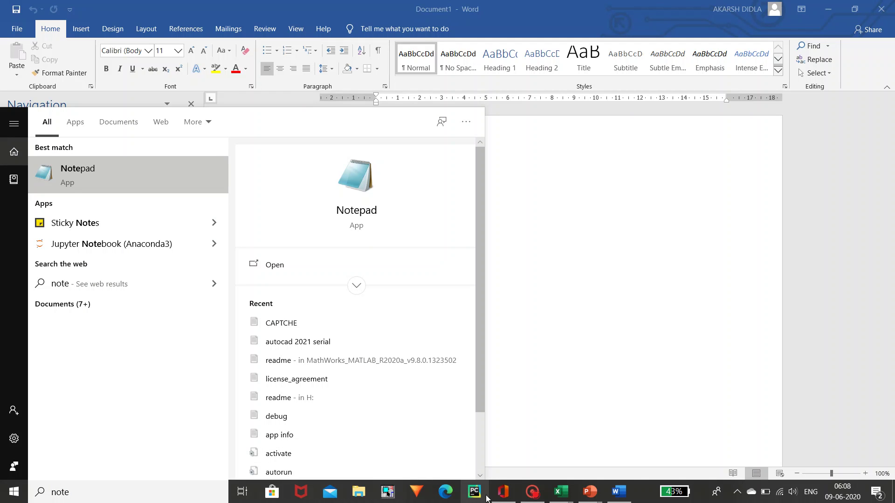
pyautogui.moveTo(503, 492)
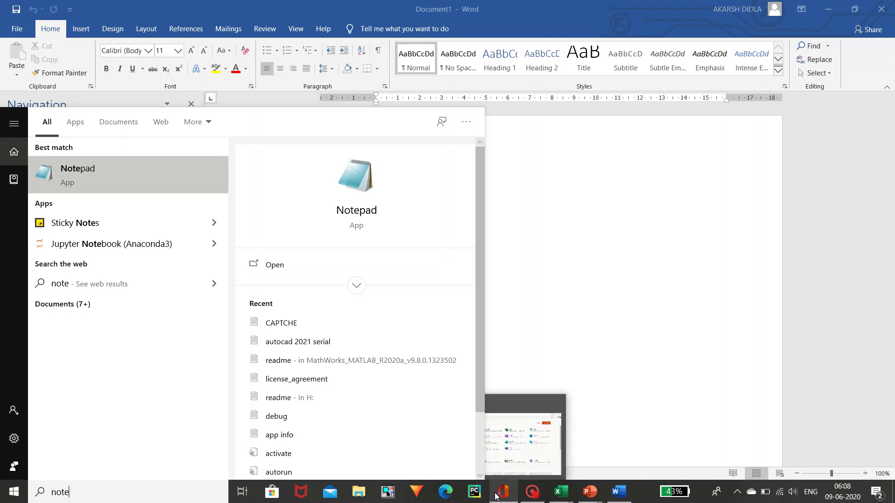
pyautogui.click(508, 473)
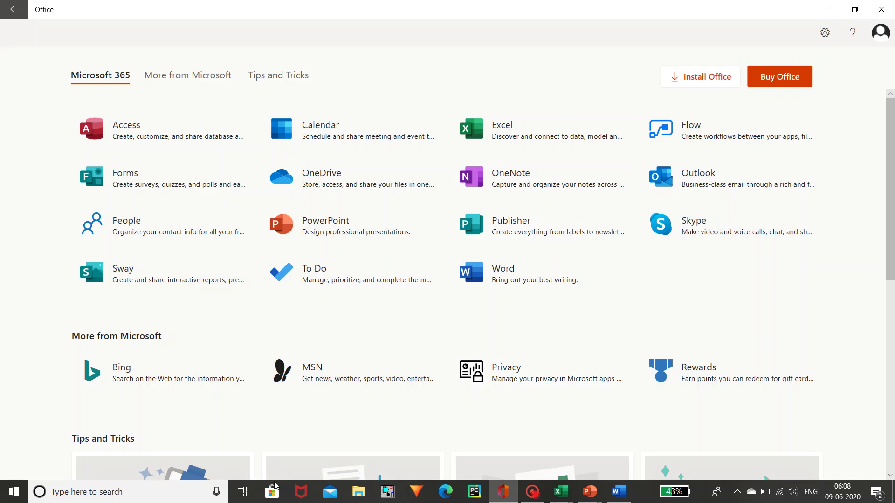
pyautogui.click(122, 498)
pyautogui.write('on')
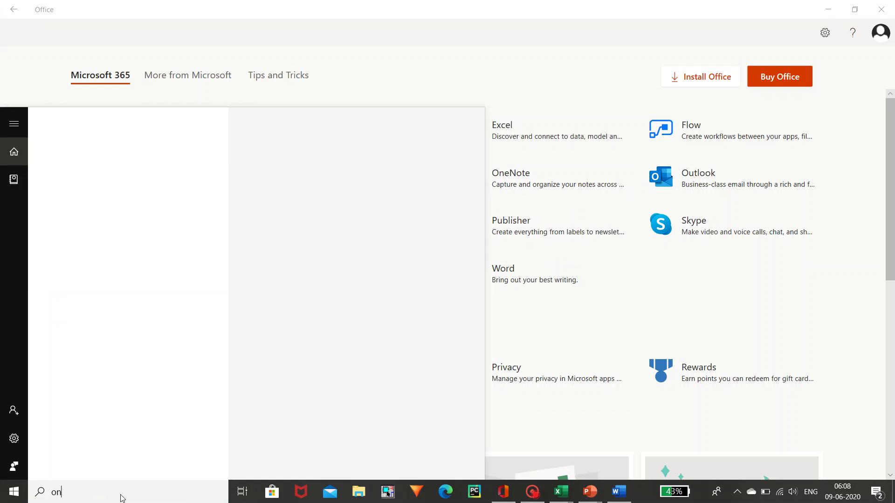
pyautogui.write('e')
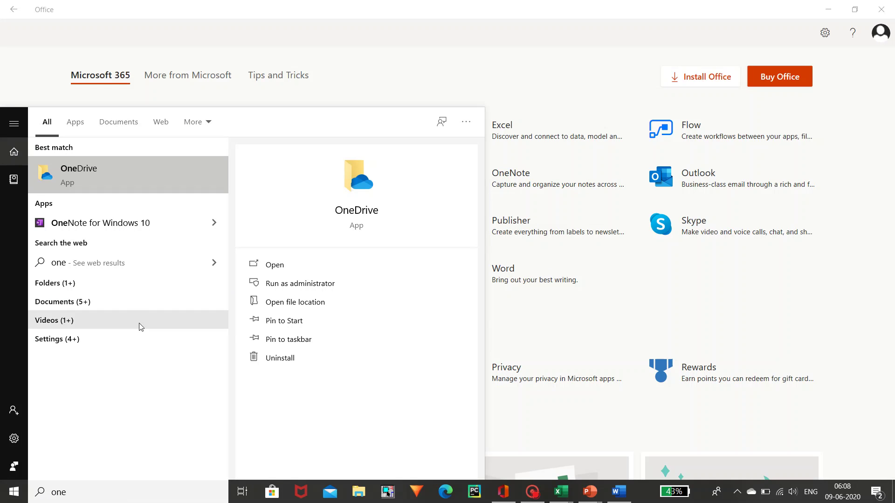
pyautogui.click(165, 220)
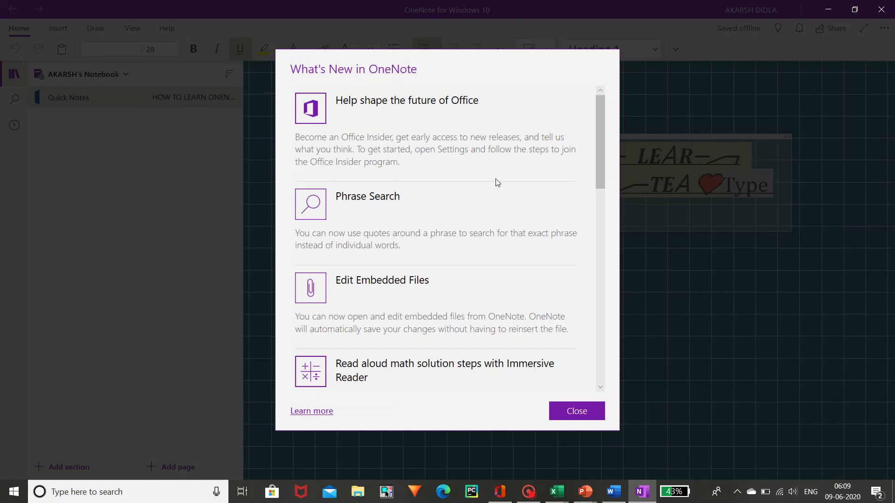
# - Close OneNote's What's New notice, then open and dismiss the Clipboard paste options
pyautogui.click(571, 418)
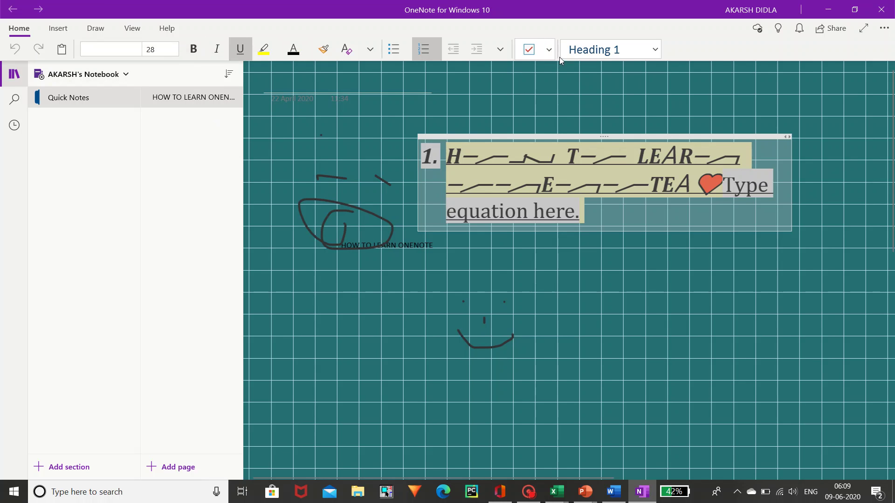
pyautogui.click(62, 49)
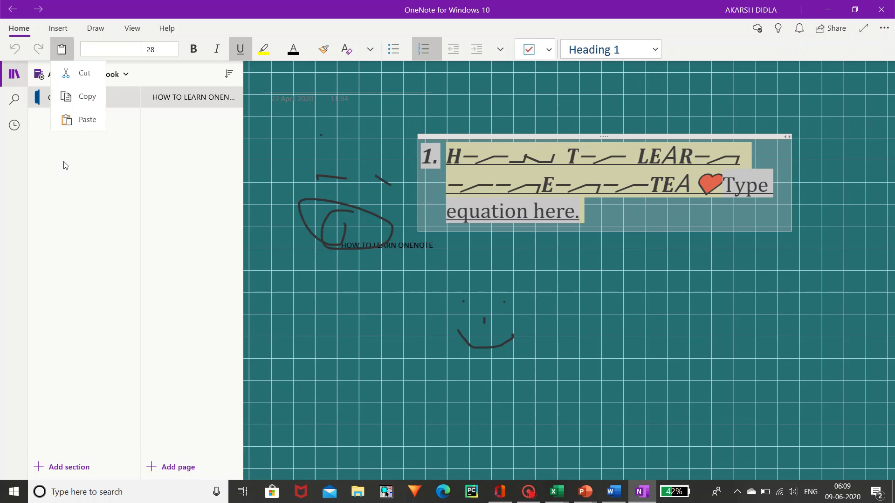
pyautogui.click(82, 142)
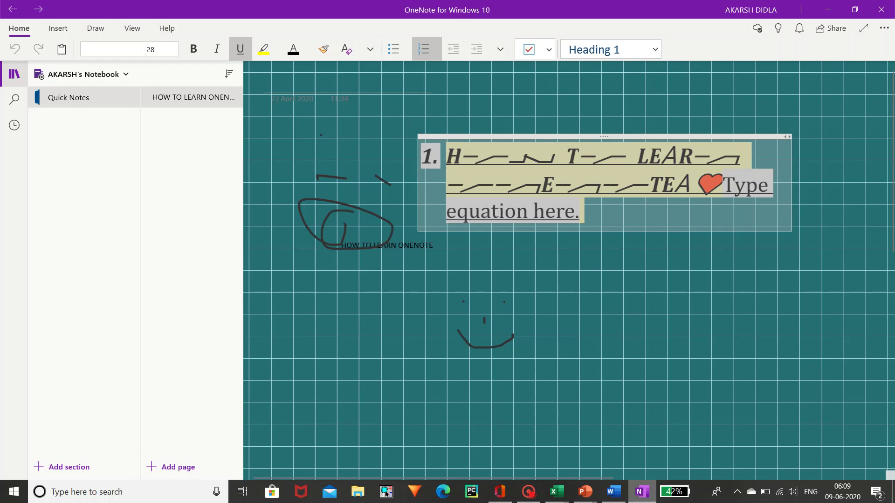
pyautogui.moveTo(614, 496)
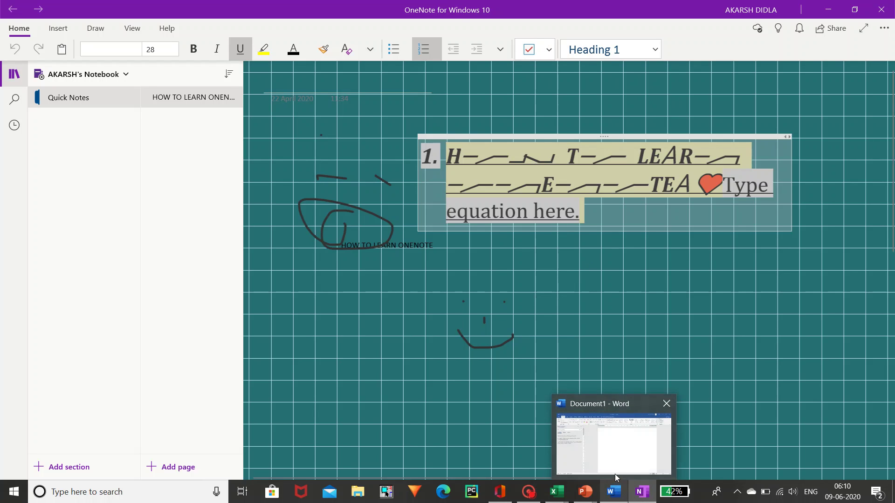
pyautogui.click(614, 471)
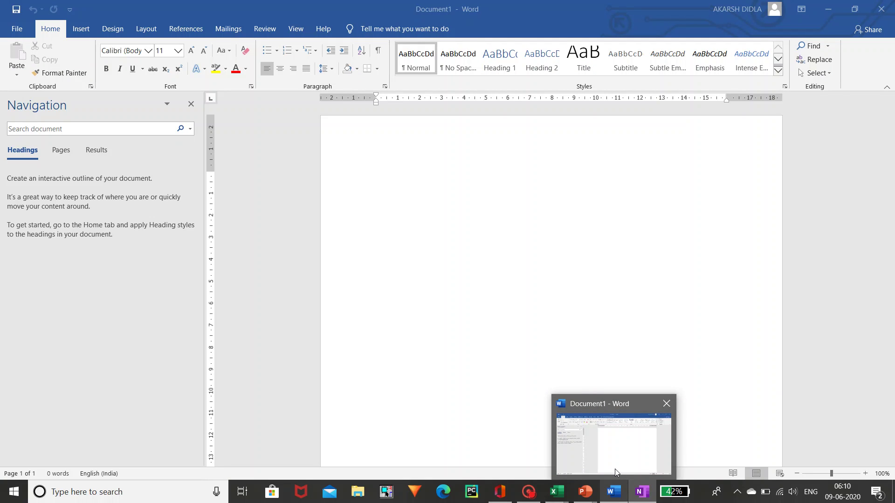
pyautogui.click(614, 468)
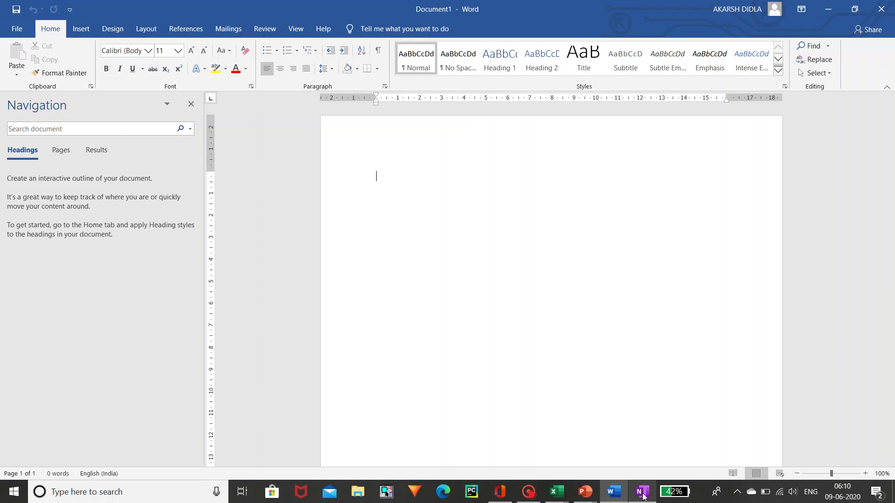
pyautogui.moveTo(643, 495)
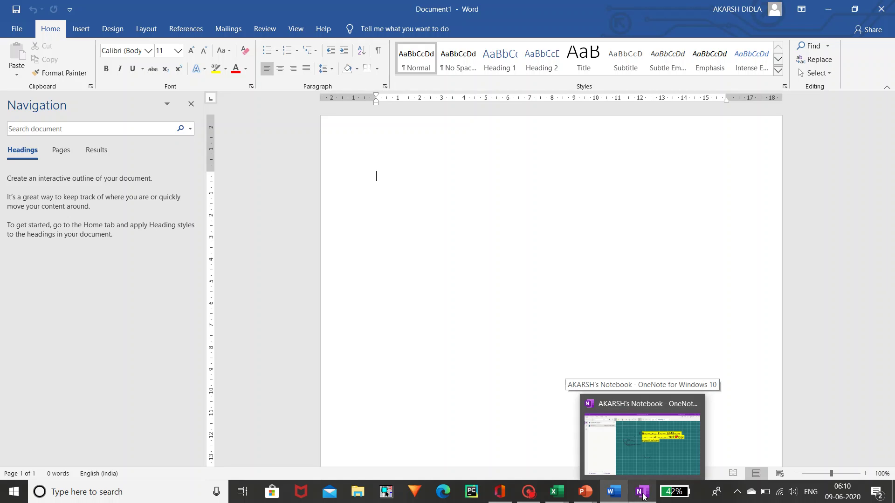
pyautogui.click(627, 438)
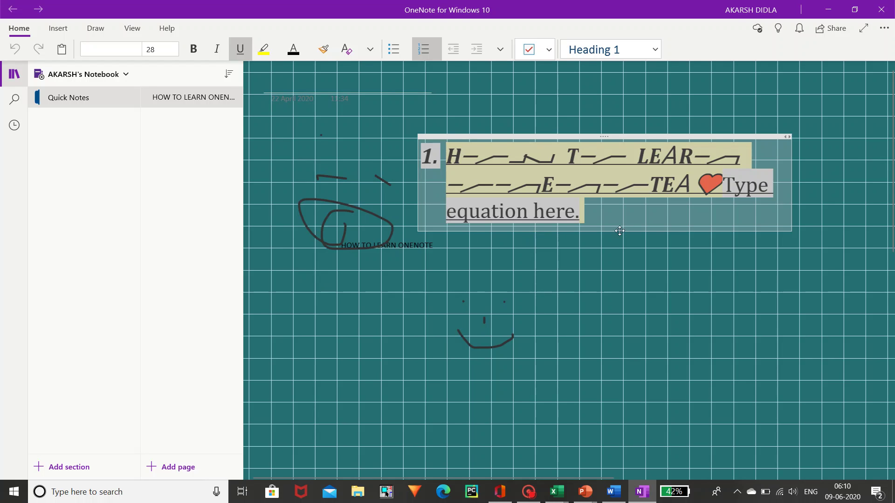
# - Deselect the heading text and switch OneNote to its Insert tab
pyautogui.click(464, 120)
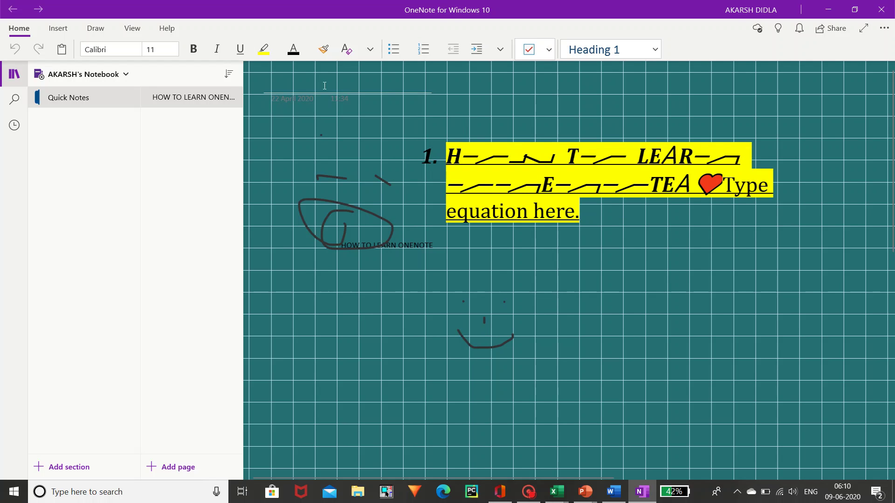
pyautogui.click(63, 29)
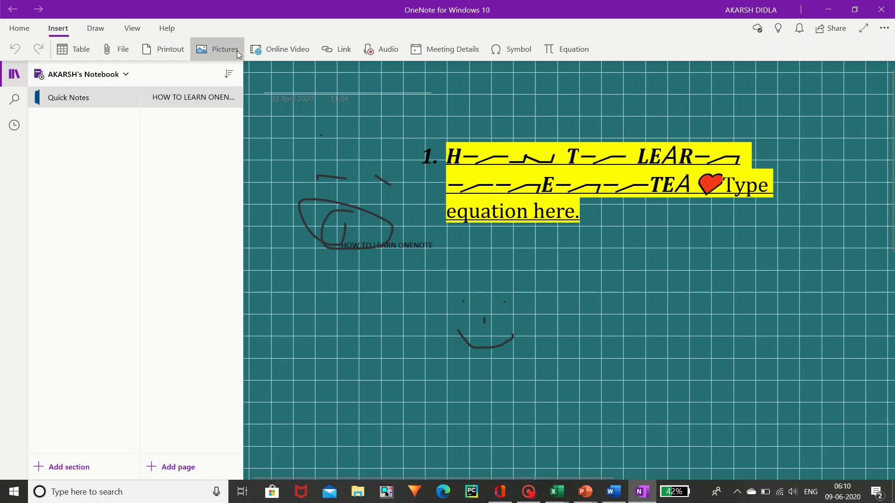
# - Insert a new equation on the OneNote page showing 5 with a double-dot accent
pyautogui.click(549, 51)
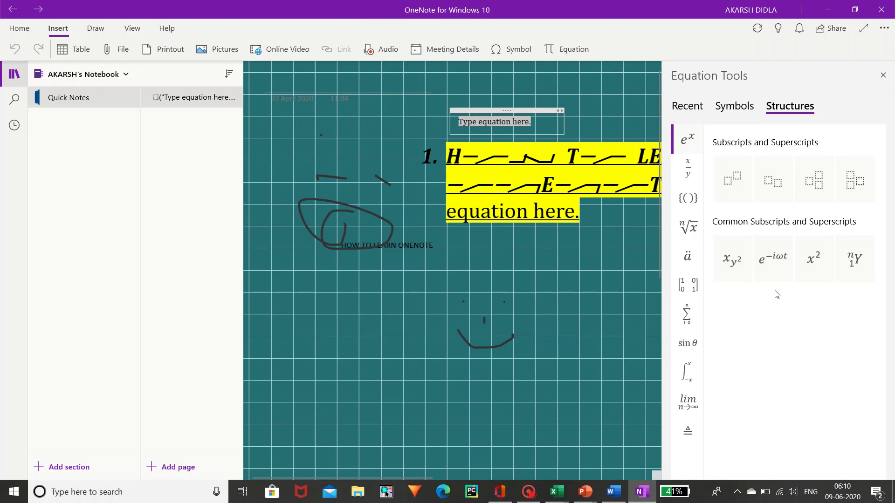
pyautogui.click(683, 254)
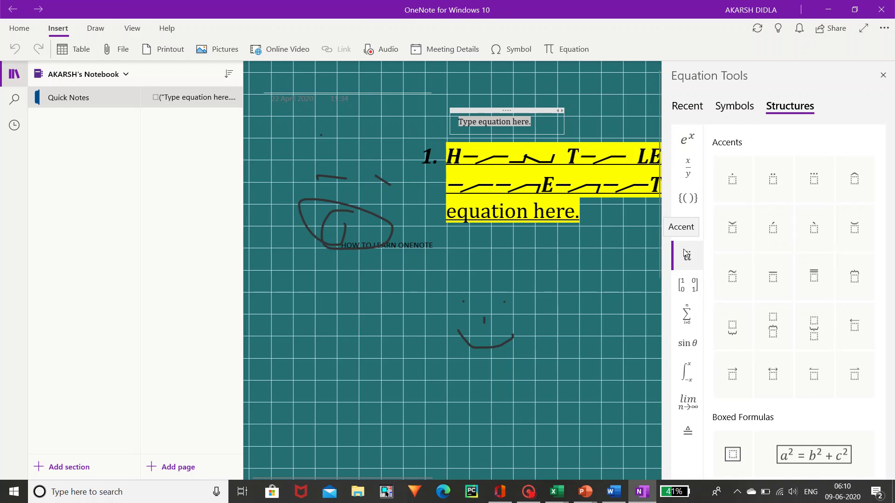
pyautogui.click(771, 184)
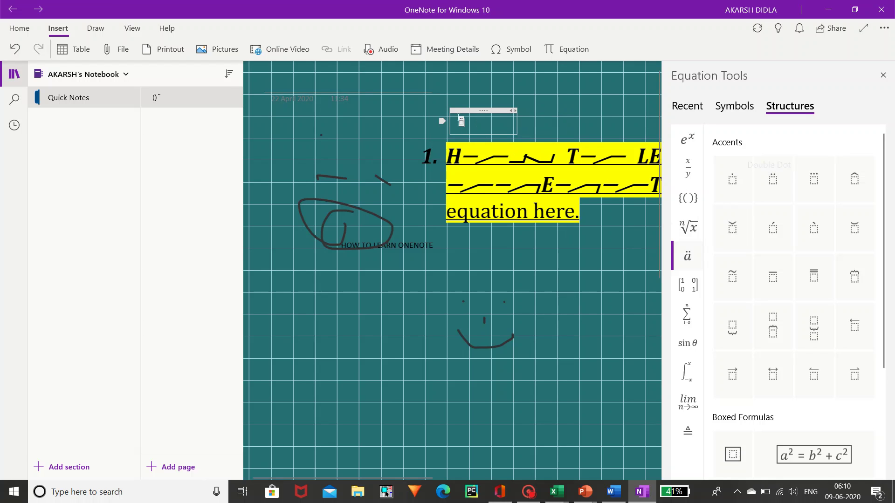
pyautogui.scroll(5, 459, 118)
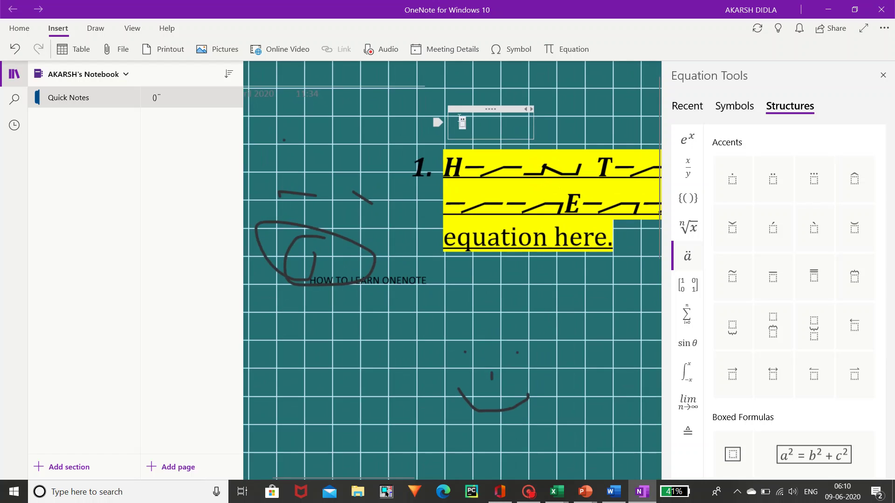
pyautogui.scroll(2, 459, 119)
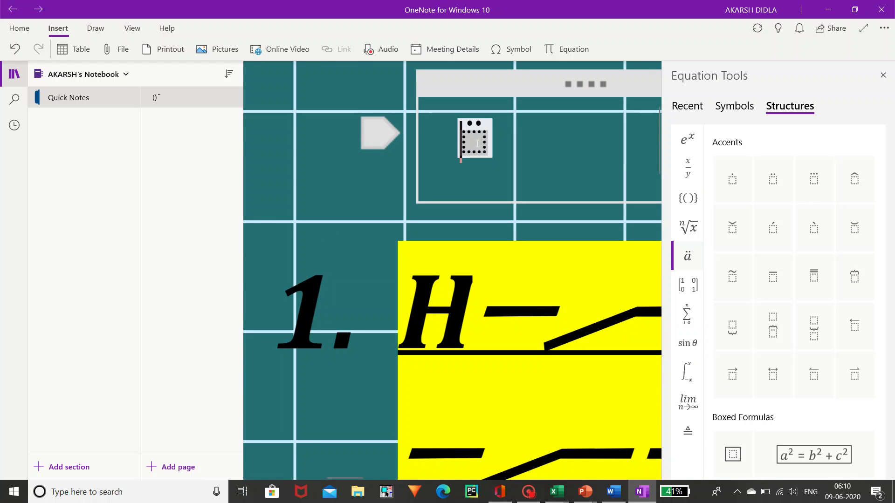
pyautogui.write('5̈')
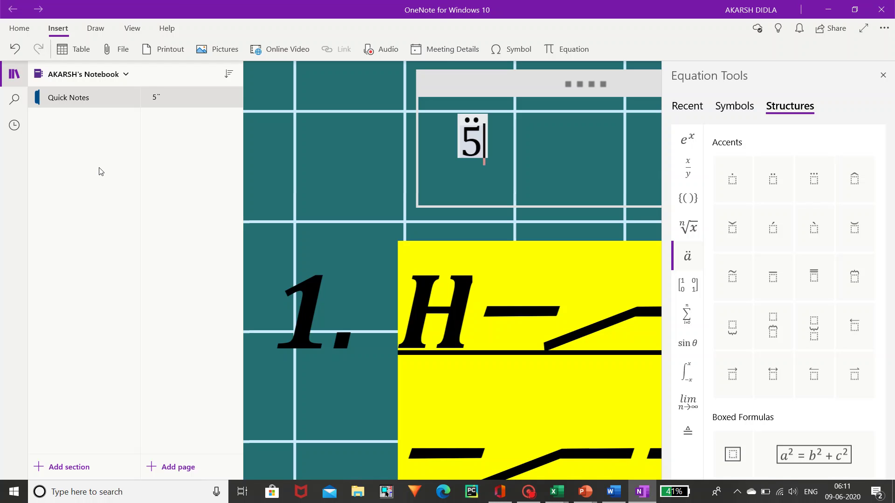
# - Draw a freehand loop around the 5 with the blue pen
pyautogui.click(90, 35)
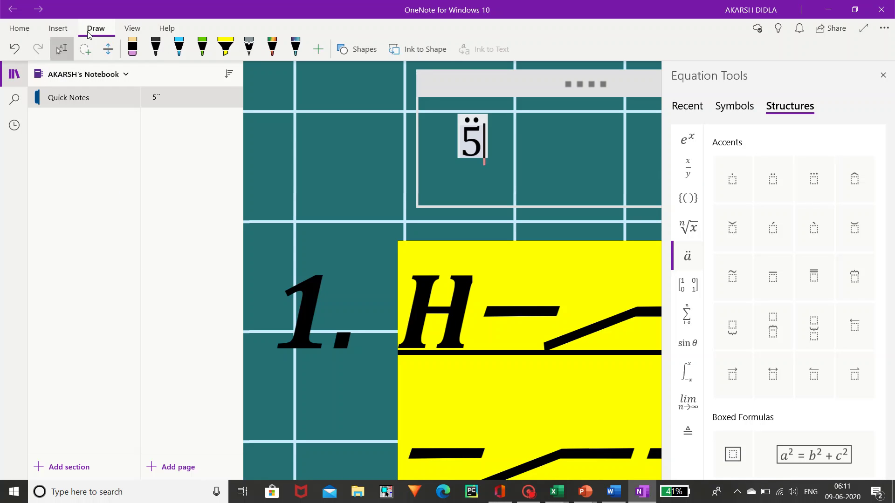
pyautogui.click(181, 49)
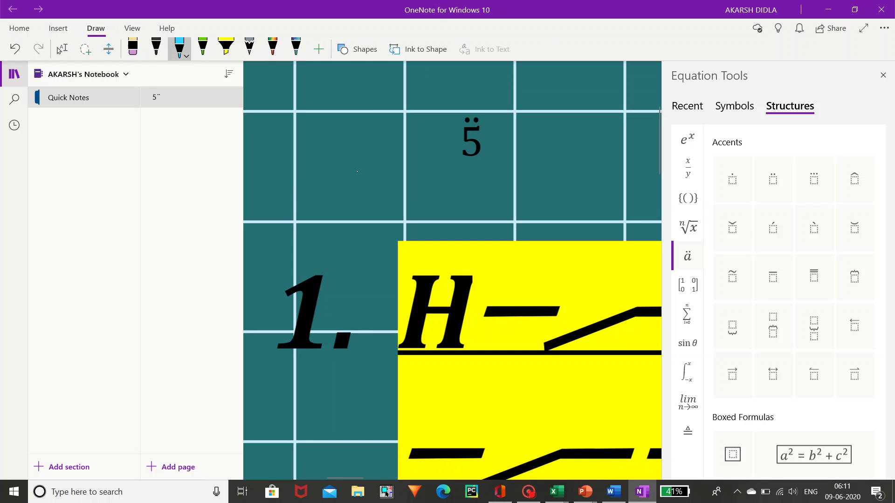
pyautogui.moveTo(357, 171)
pyautogui.mouseDown()
pyautogui.moveTo(401, 91)
pyautogui.moveTo(483, 235)
pyautogui.moveTo(454, 196)
pyautogui.mouseUp()
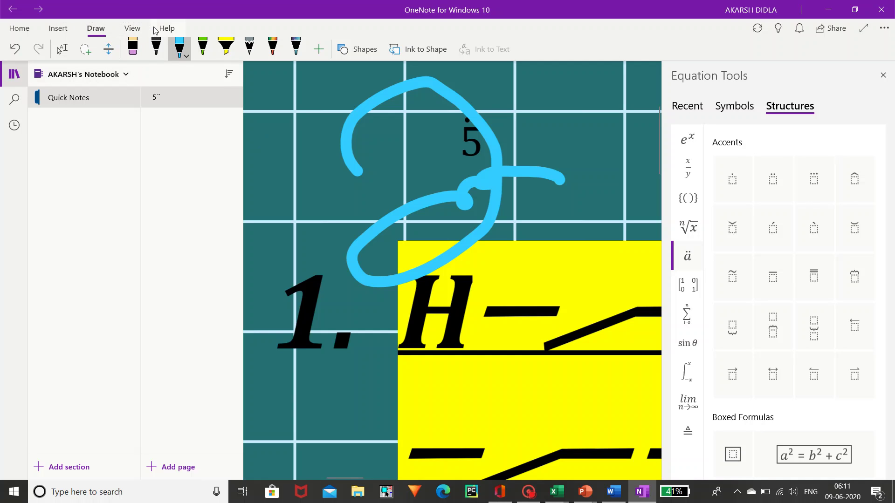
pyautogui.click(142, 32)
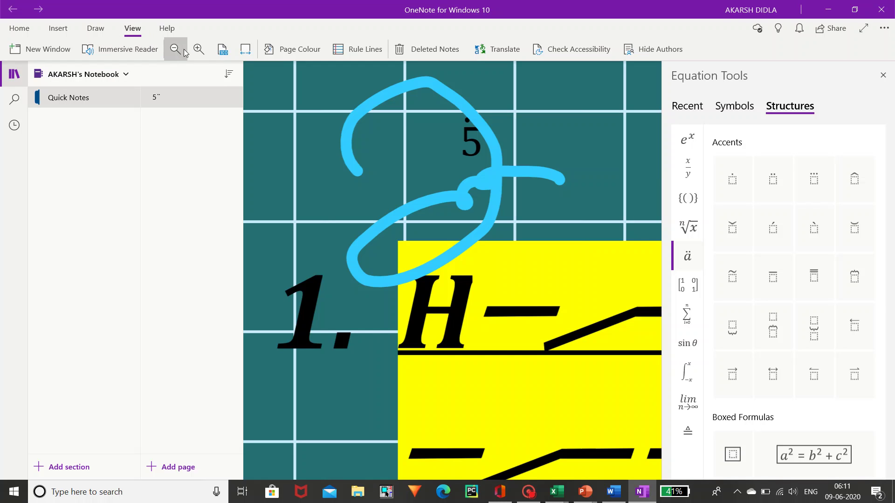
pyautogui.click(446, 54)
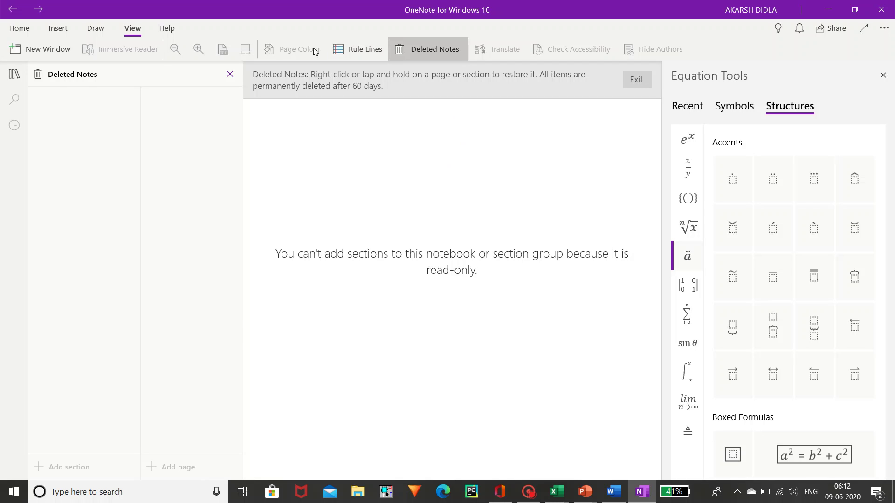
pyautogui.click(228, 75)
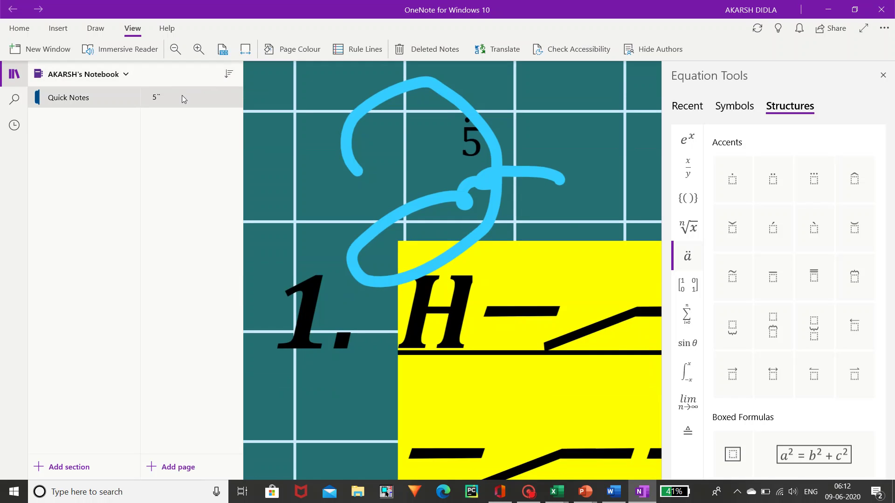
pyautogui.click(105, 79)
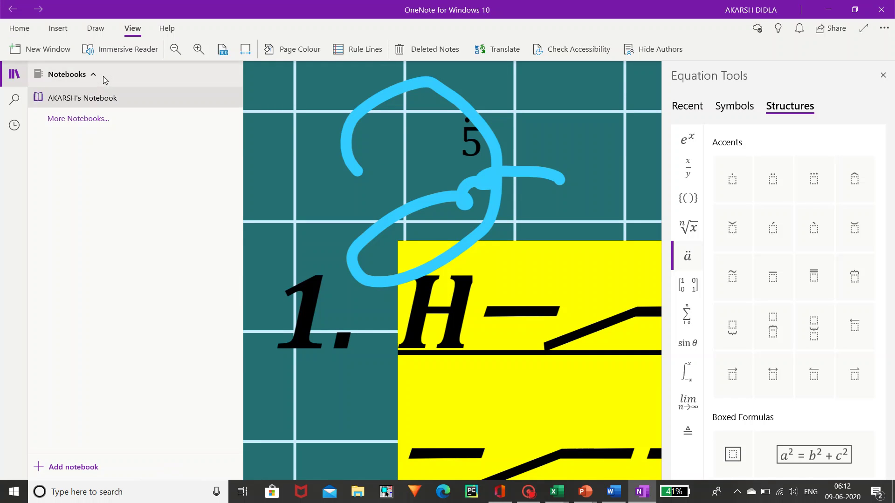
pyautogui.click(96, 76)
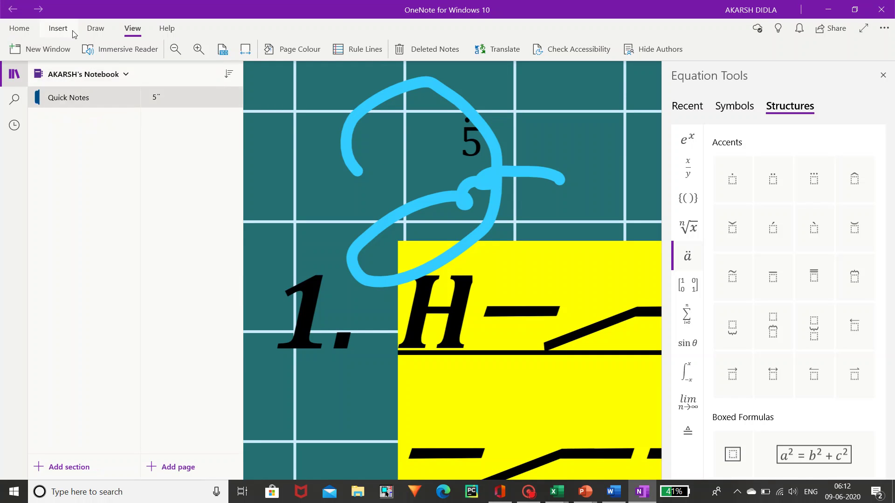
pyautogui.click(168, 28)
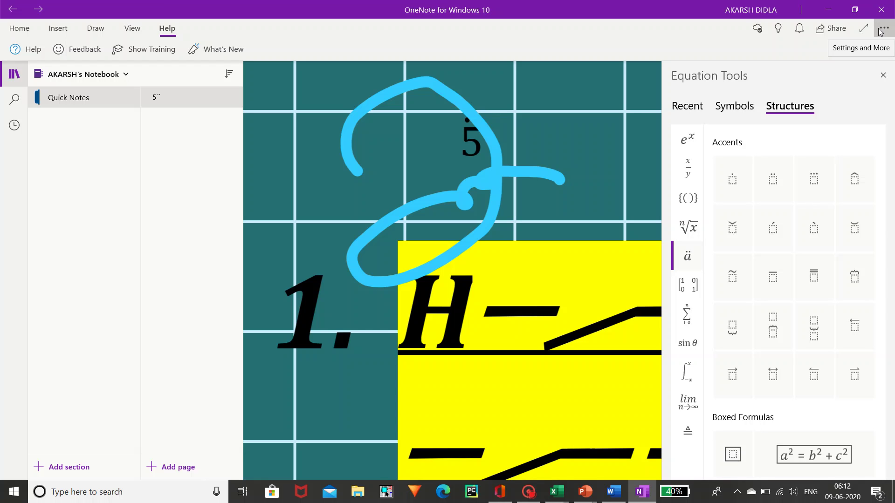
pyautogui.click(879, 32)
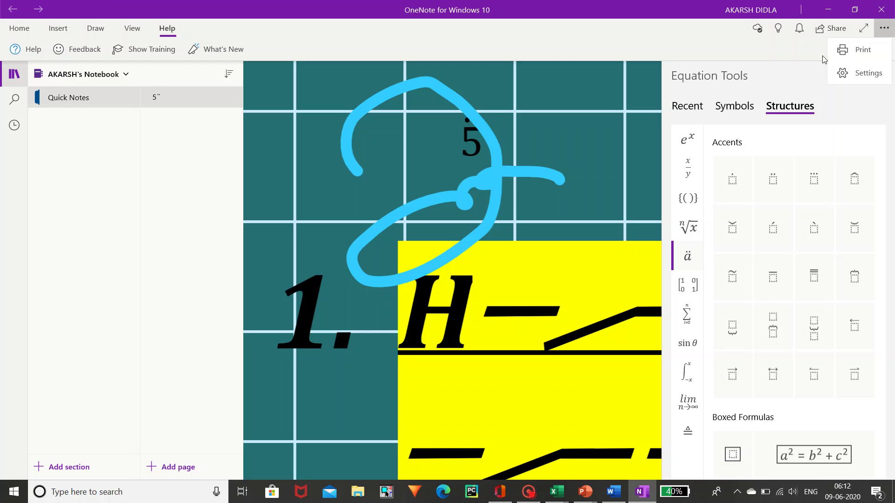
pyautogui.click(823, 60)
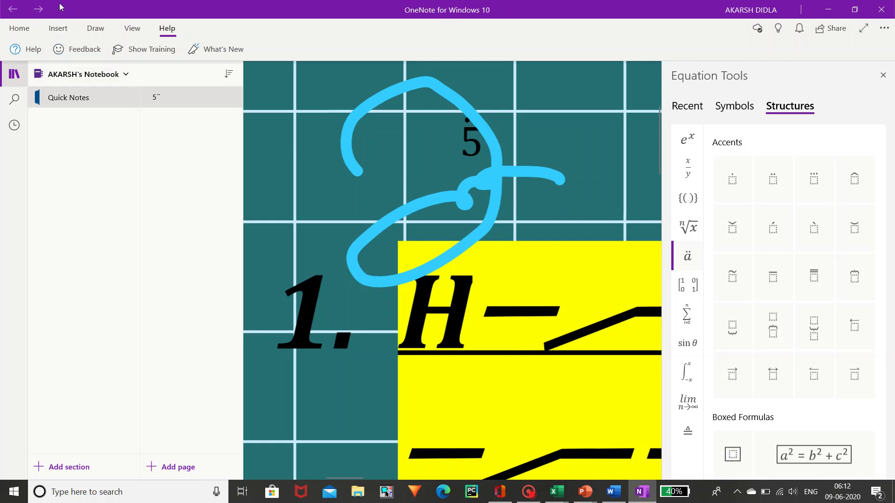
pyautogui.click(22, 28)
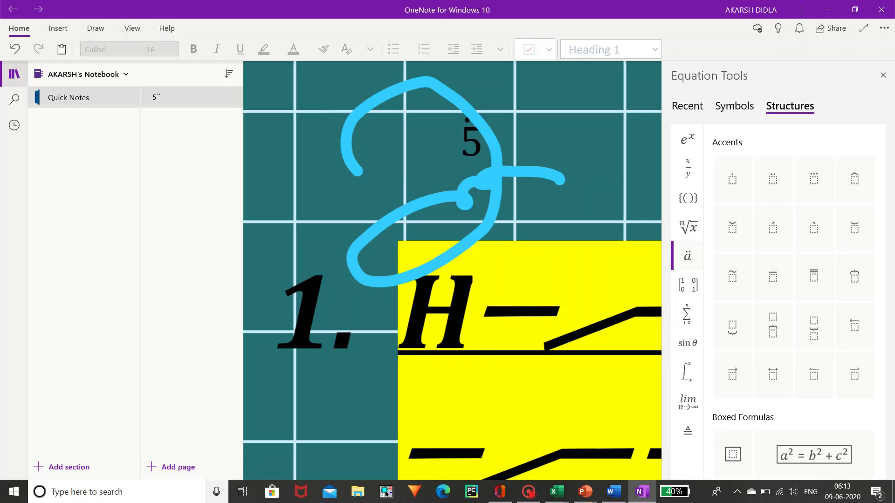
# - Launch WordPad from Windows search, then minimize Word so WordPad's blank document is in front
pyautogui.click(141, 493)
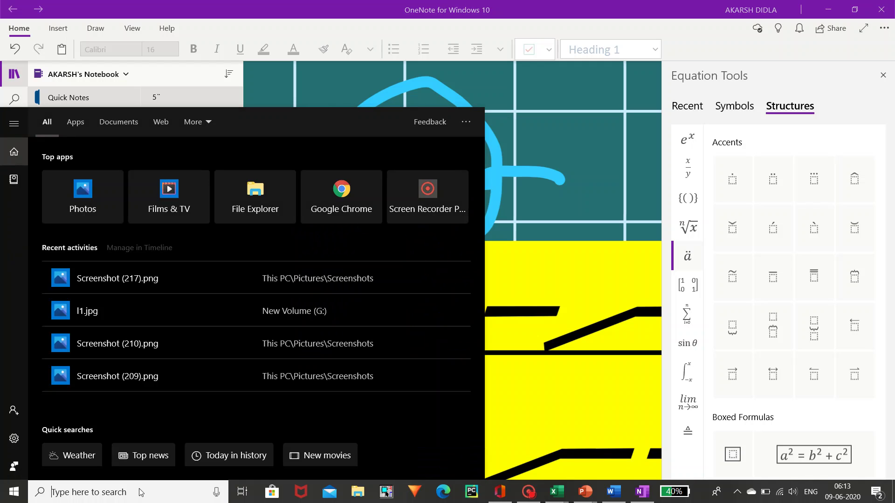
pyautogui.write('word')
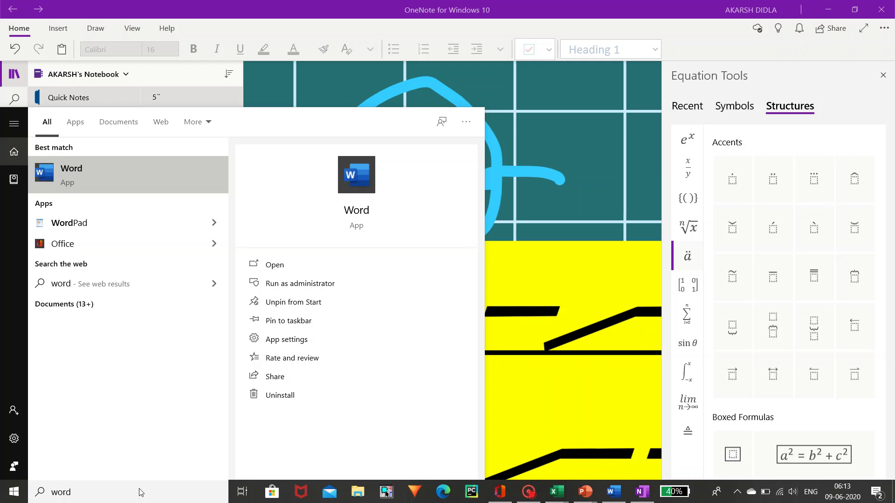
pyautogui.write('p')
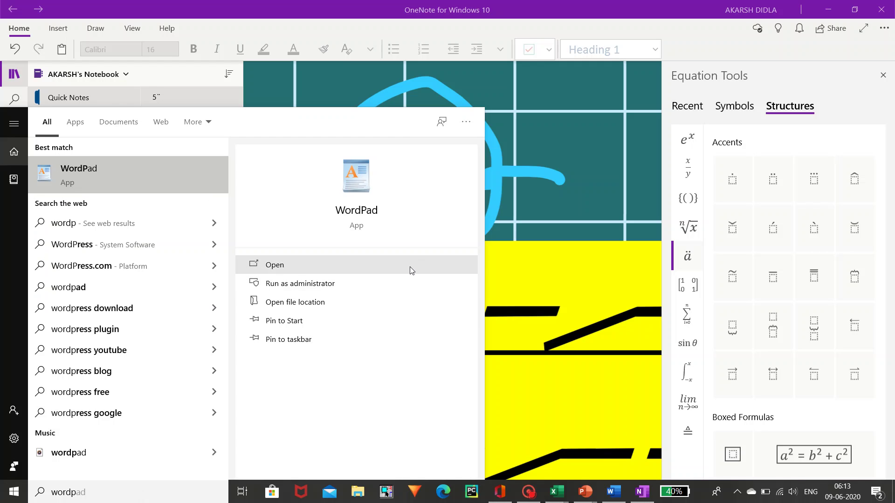
pyautogui.click(410, 267)
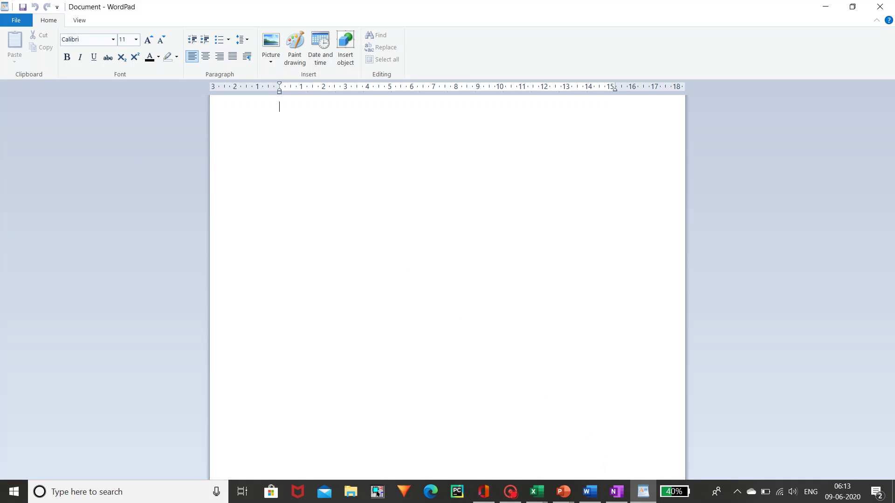
pyautogui.moveTo(596, 492)
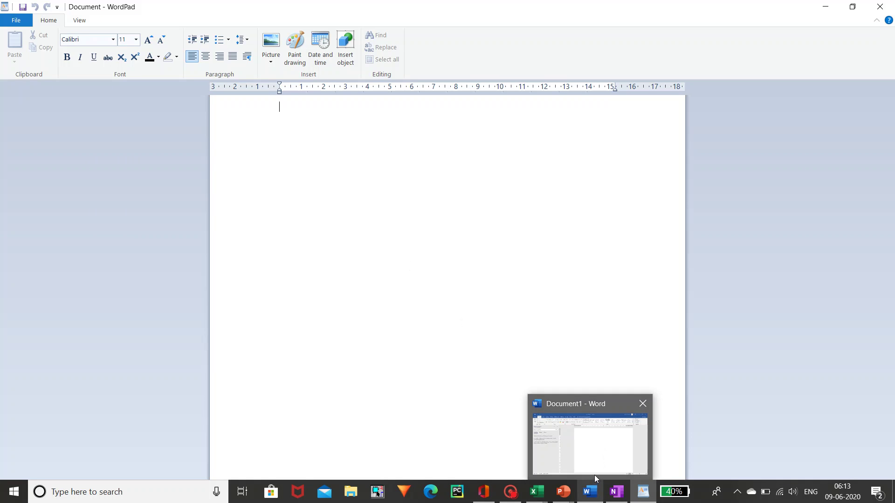
pyautogui.click(596, 463)
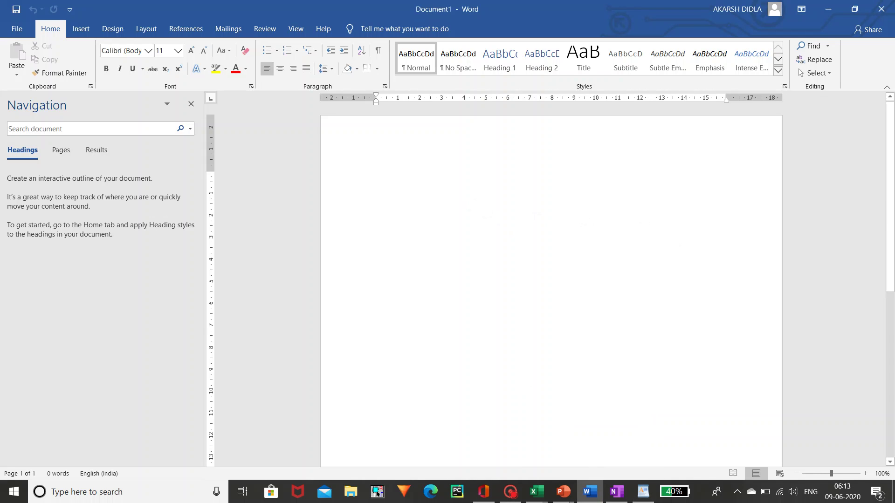
pyautogui.click(827, 9)
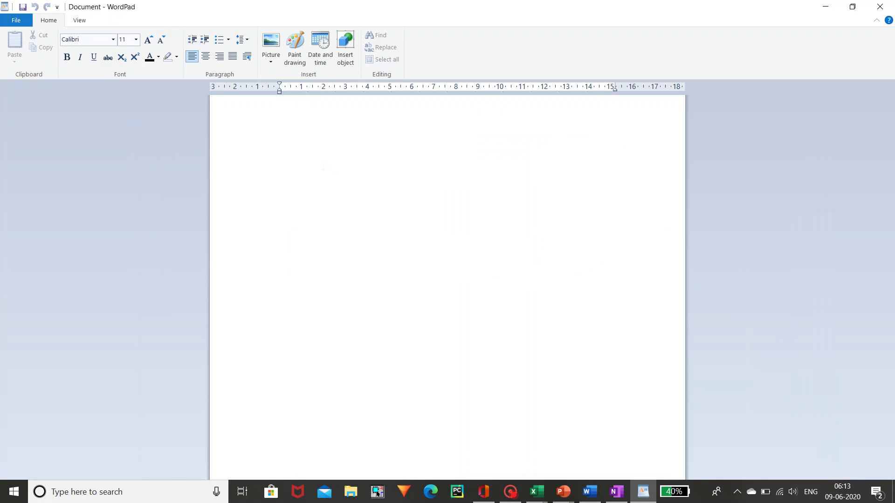
pyautogui.click(16, 23)
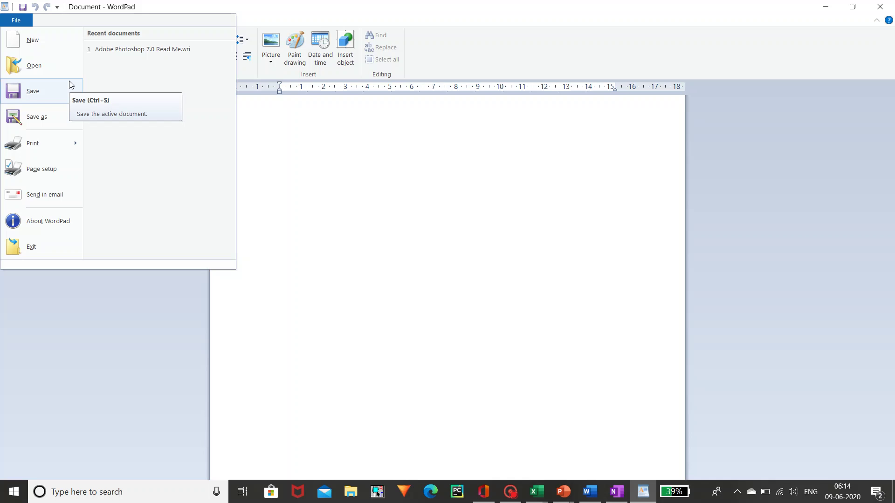
pyautogui.moveTo(72, 128)
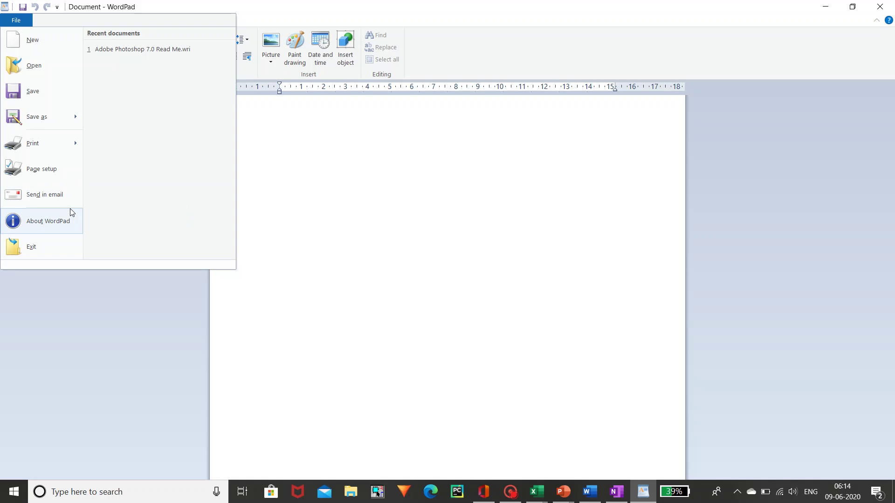
pyautogui.click(54, 291)
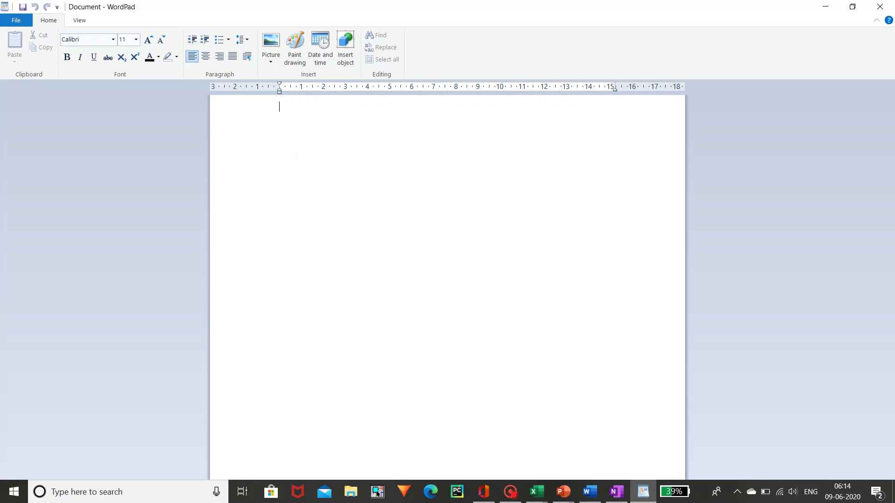
# - Type 'i am learning wordpad' on the first line, correcting typos along the way
pyautogui.write('I')
pyautogui.press('BackSpace')
pyautogui.write('i a')
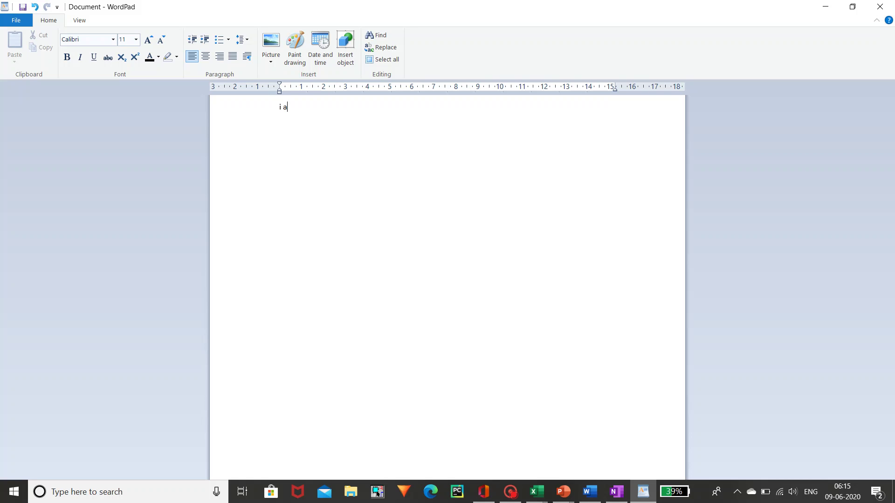
pyautogui.write('m learning wordpad')
# - Practise selecting the line by dragging and with Shift+arrow keys, ending with Ctrl+A
pyautogui.moveTo(355, 112); pyautogui.dragTo(274, 117)
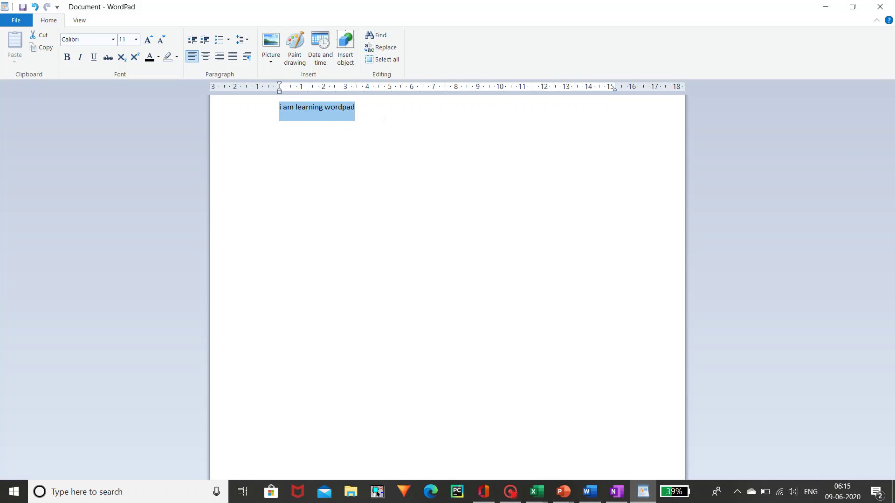
pyautogui.click(383, 121)
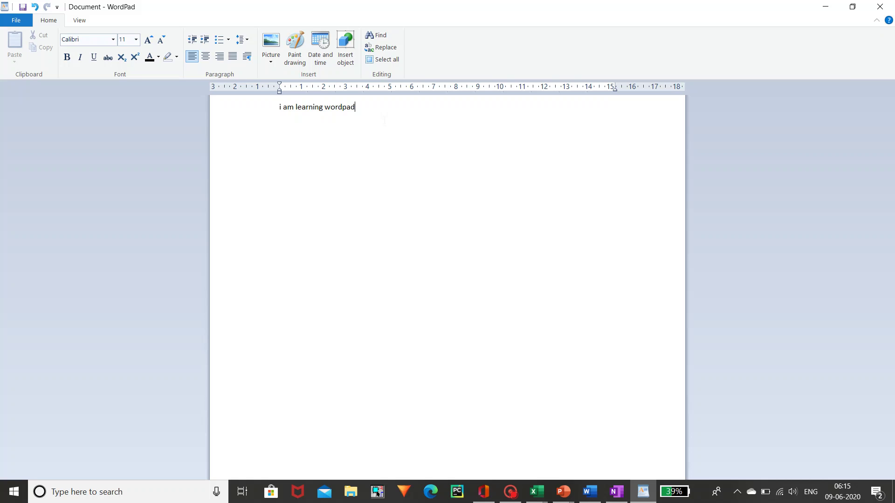
pyautogui.moveTo(356, 117); pyautogui.dragTo(281, 119)
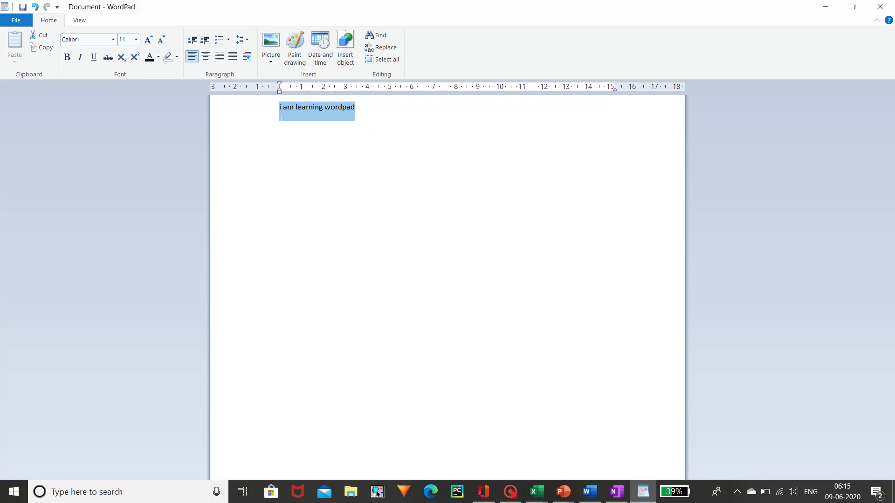
pyautogui.click(368, 123)
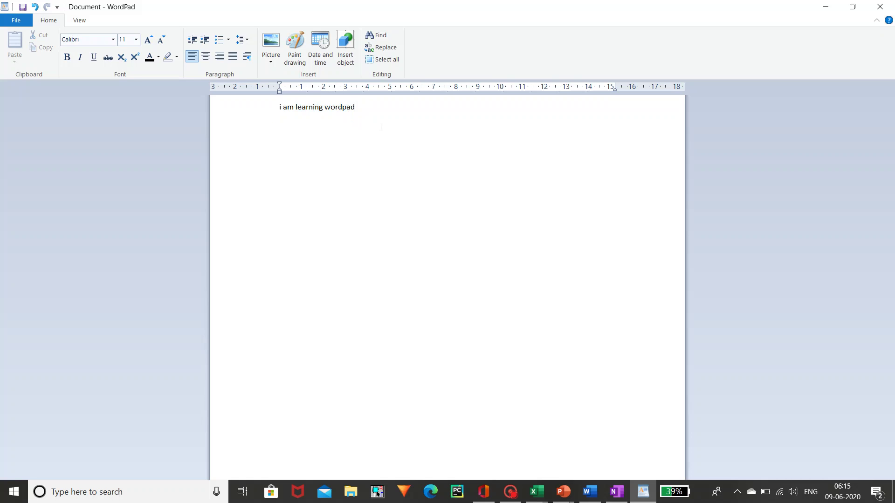
pyautogui.hotkey('shift', 'Left')
pyautogui.hotkey('shift', 'Left')
pyautogui.hotkey('shift', 'Left')
pyautogui.hotkey('shift', 'Left')
pyautogui.hotkey('shift', 'Left')
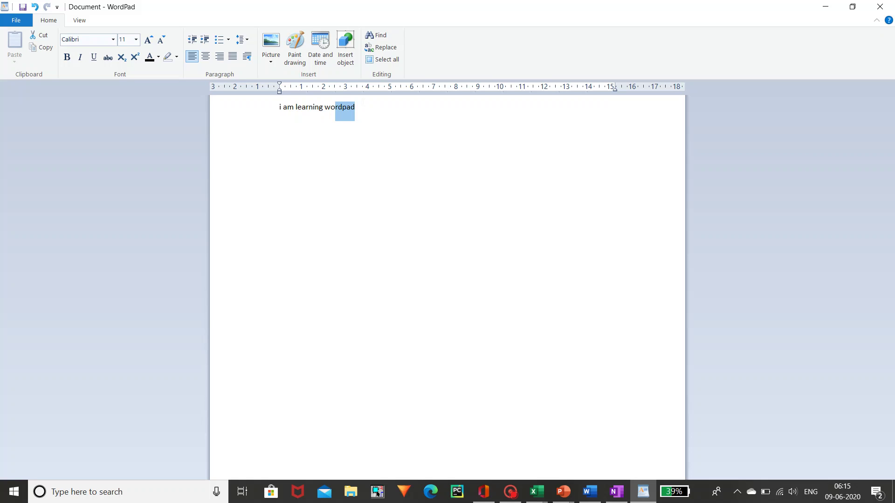
pyautogui.press('Right')
pyautogui.hotkey('ctrl', 'a')
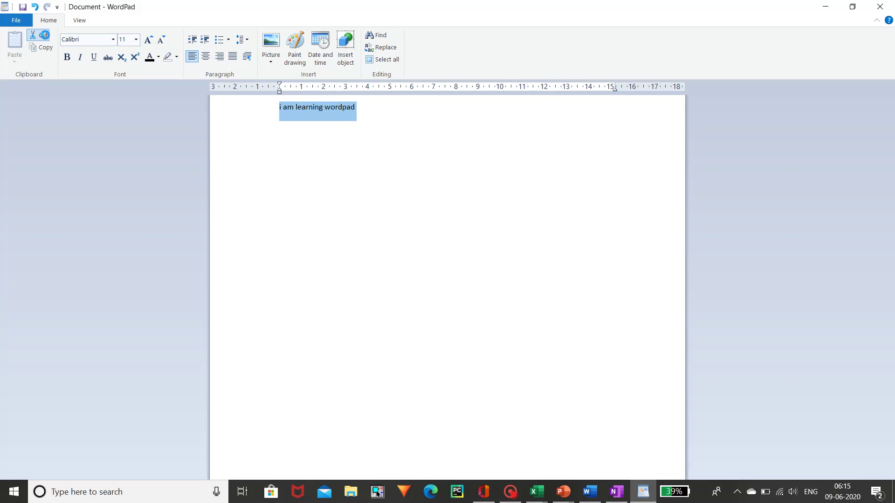
# - Cut the sentence and paste it twice, on the top line and two lines lower
pyautogui.click(42, 35)
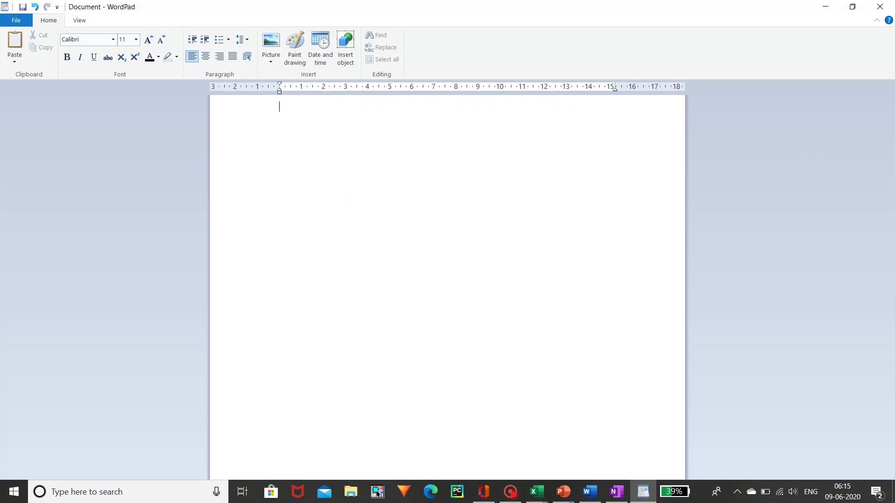
pyautogui.hotkey('ctrl', 'a')
pyautogui.press('Return')
pyautogui.press('Return')
pyautogui.hotkey('ctrl', 'v')
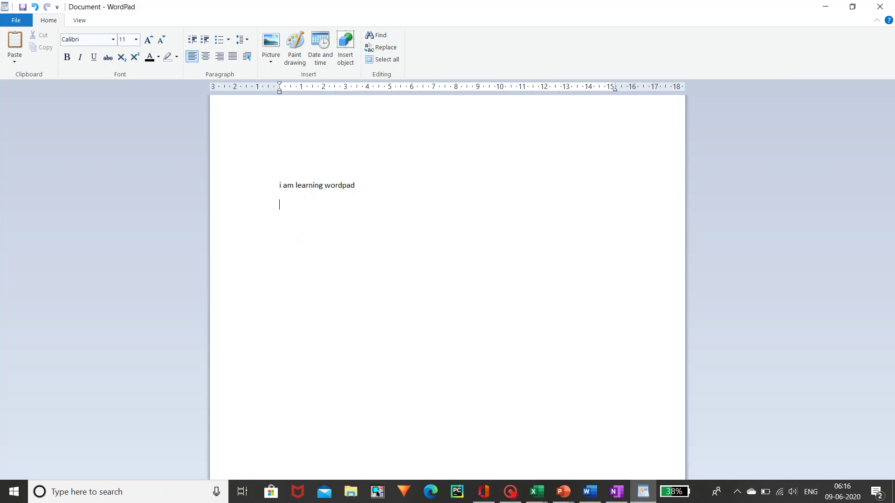
pyautogui.click(272, 190)
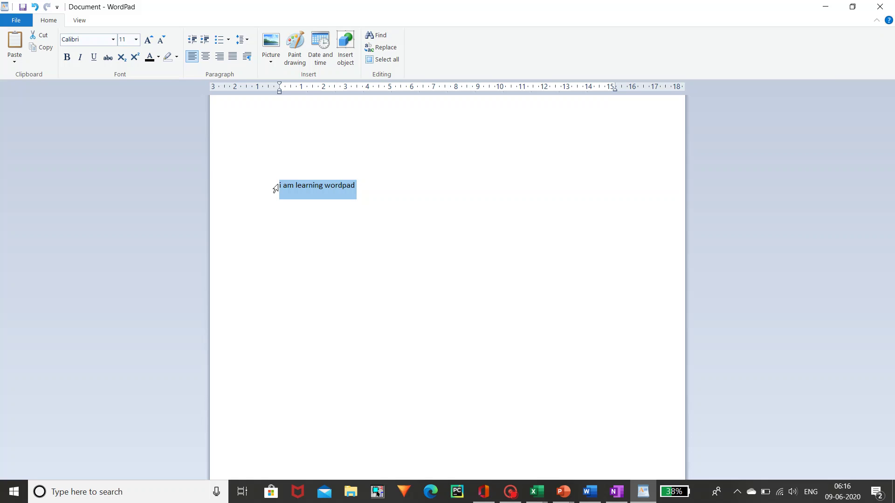
pyautogui.click(281, 133)
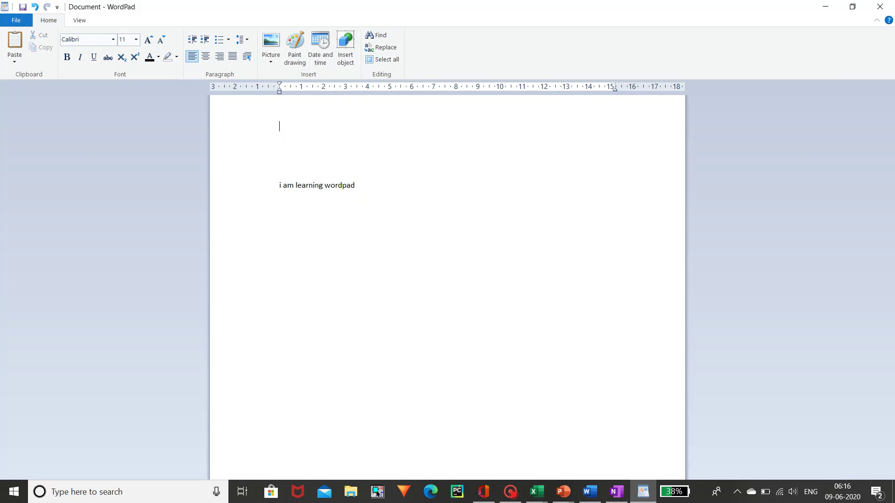
pyautogui.hotkey('ctrl', 'v')
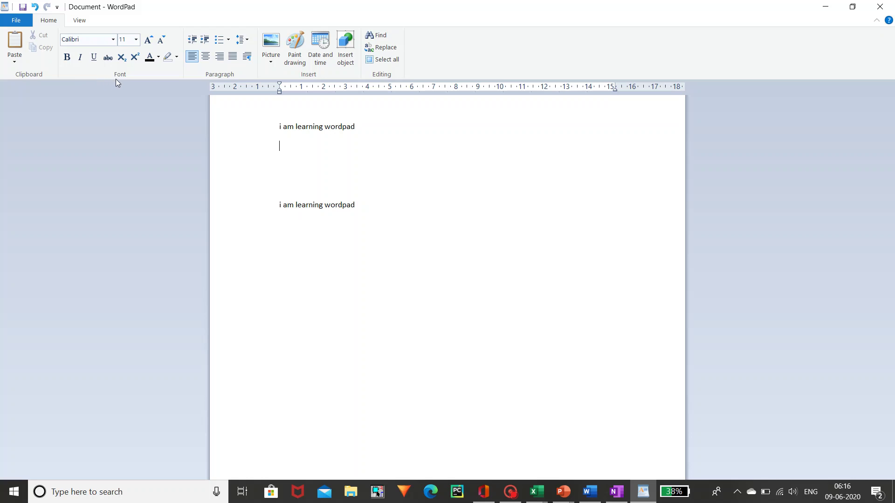
pyautogui.click(113, 39)
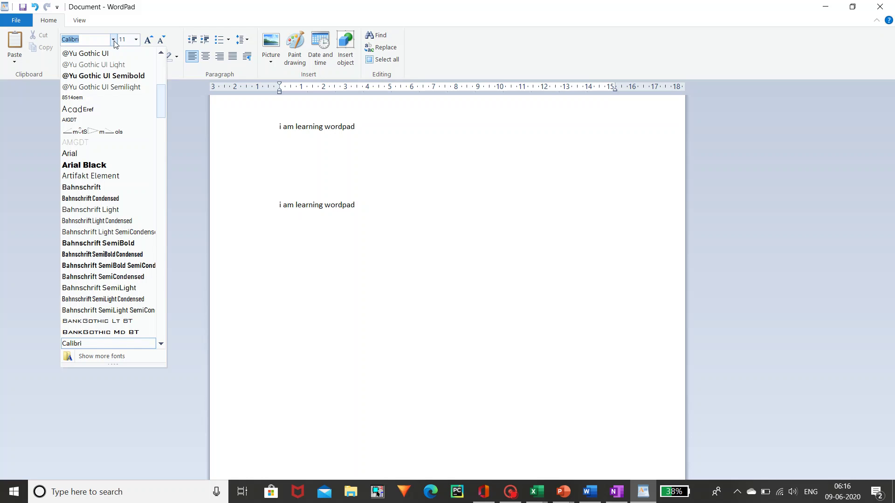
# - Set the font size to 12 instead of 11, leaving the font unchanged
pyautogui.click(173, 99)
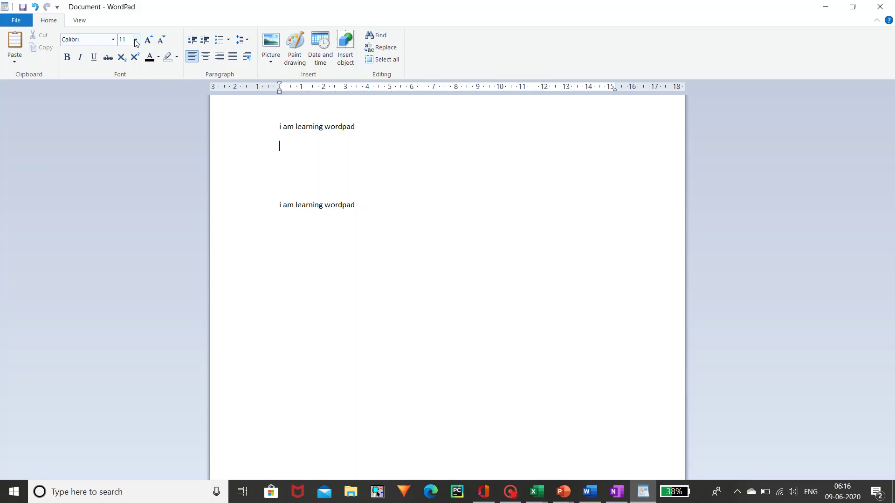
pyautogui.click(136, 41)
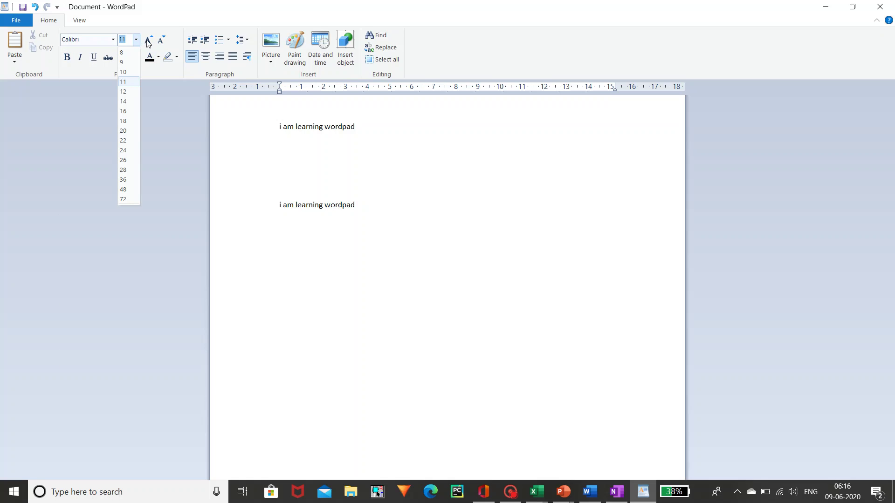
pyautogui.click(148, 39)
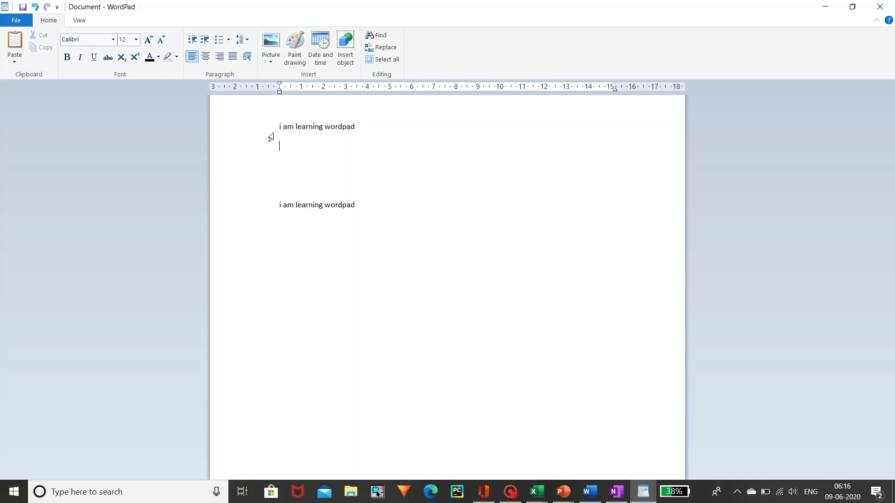
# - Make the first line bold, italic, underlined and superscript, coloured blue-grey
pyautogui.moveTo(279, 126); pyautogui.dragTo(355, 127)
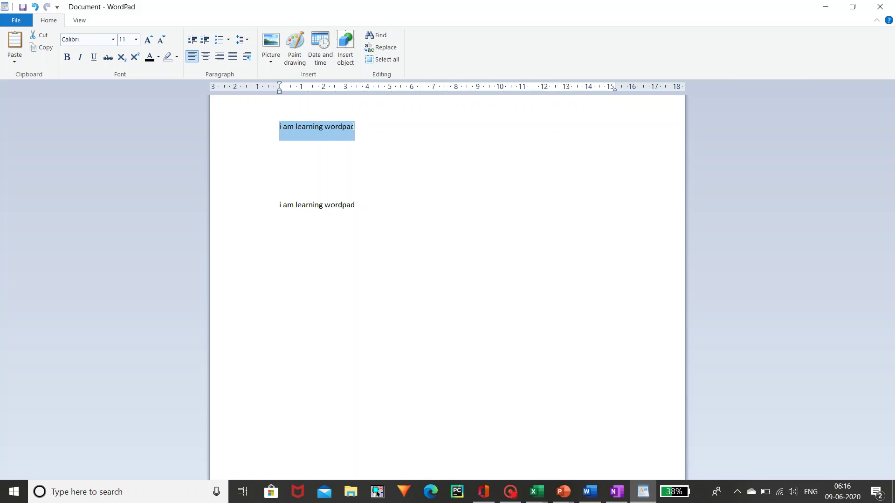
pyautogui.click(67, 57)
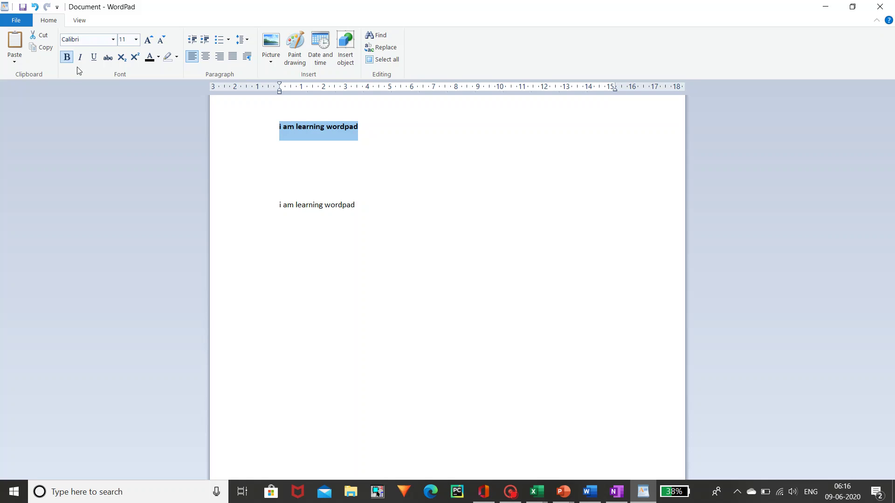
pyautogui.click(81, 58)
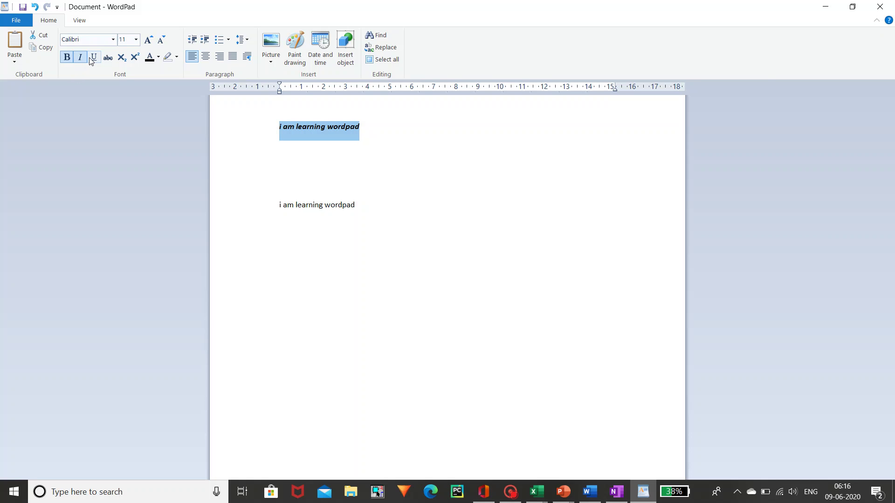
pyautogui.click(93, 57)
pyautogui.click(108, 58)
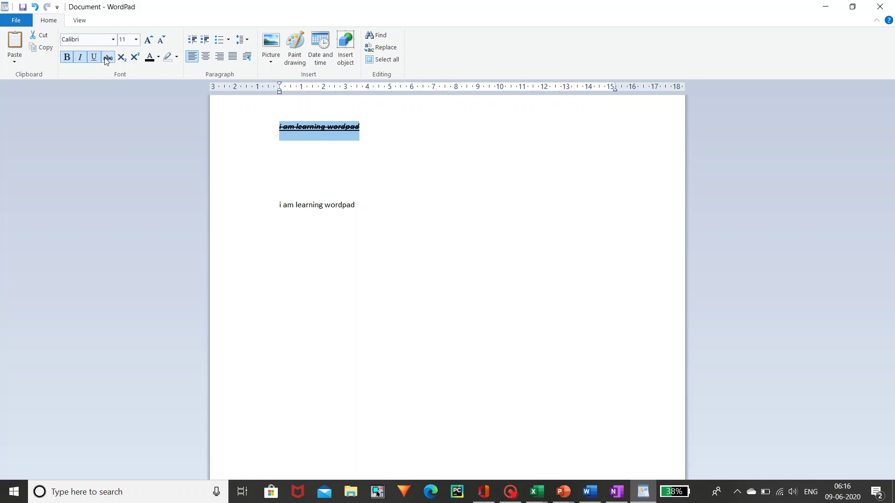
pyautogui.click(107, 58)
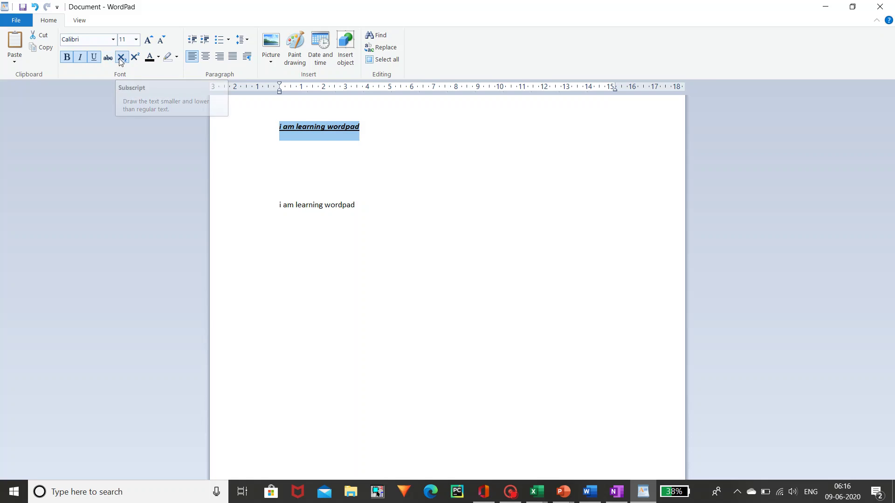
pyautogui.click(121, 60)
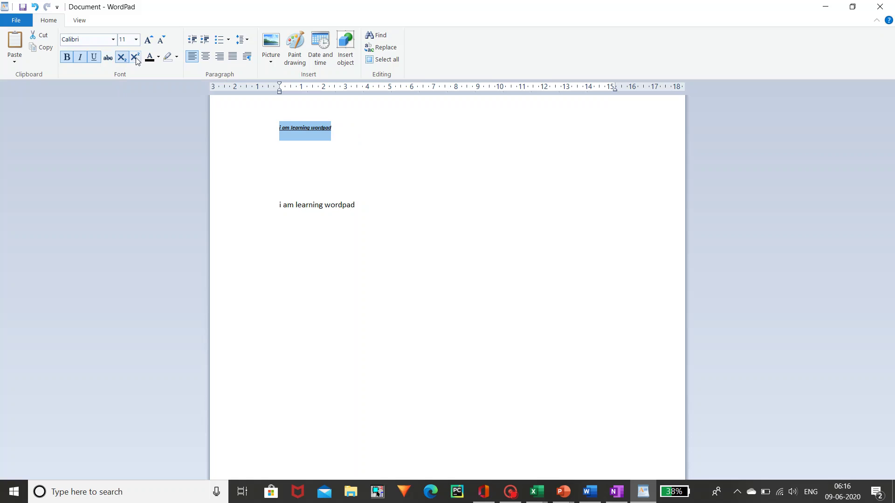
pyautogui.click(135, 57)
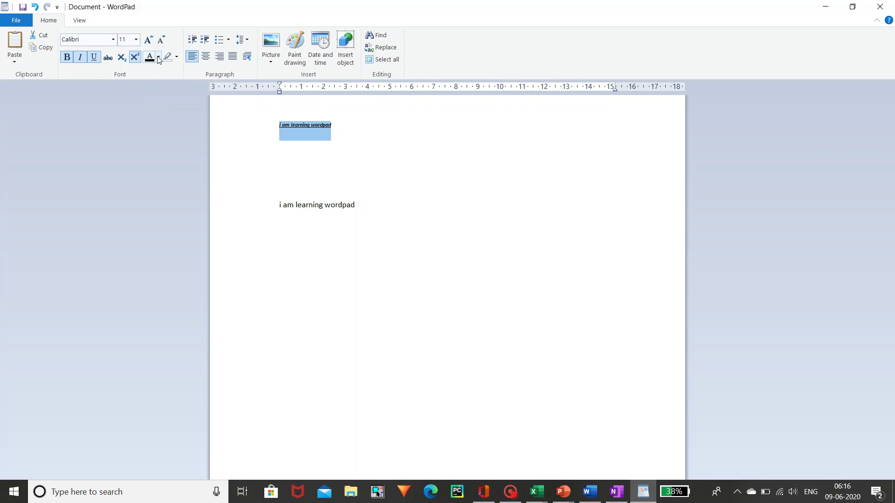
pyautogui.click(158, 58)
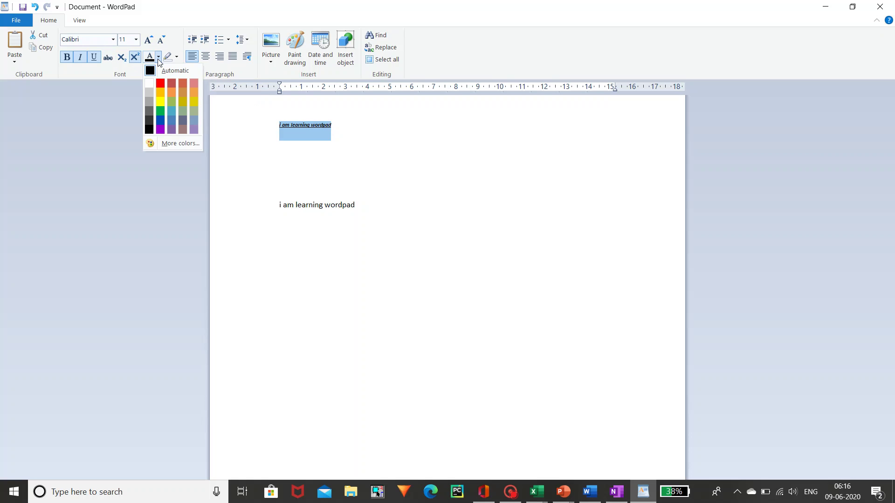
pyautogui.click(182, 120)
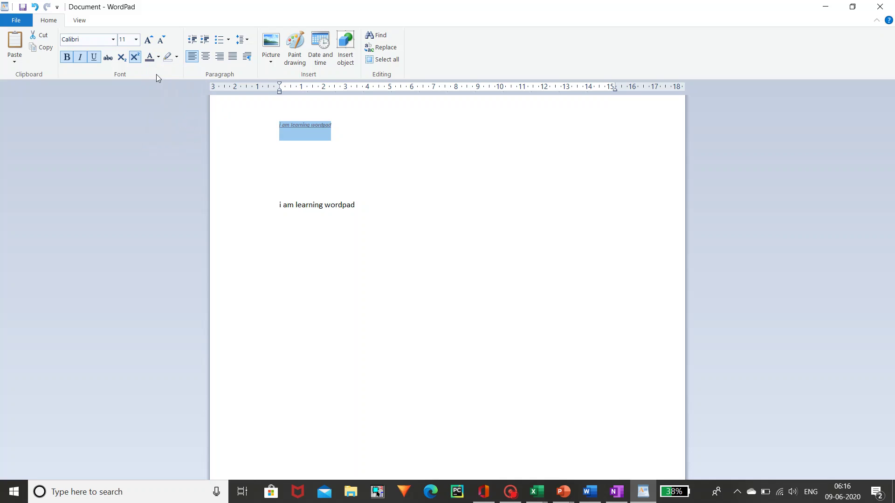
# - Grow the first line to 26 pt, colour it red and highlight it bright green
pyautogui.click(152, 40)
pyautogui.click(152, 41)
pyautogui.click(153, 41)
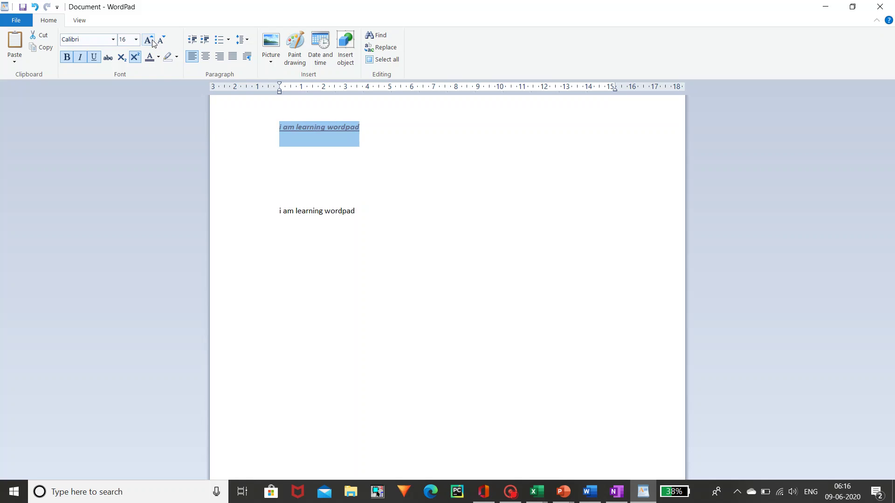
pyautogui.click(152, 41)
pyautogui.click(152, 41)
pyautogui.click(152, 40)
pyautogui.click(153, 41)
pyautogui.click(153, 40)
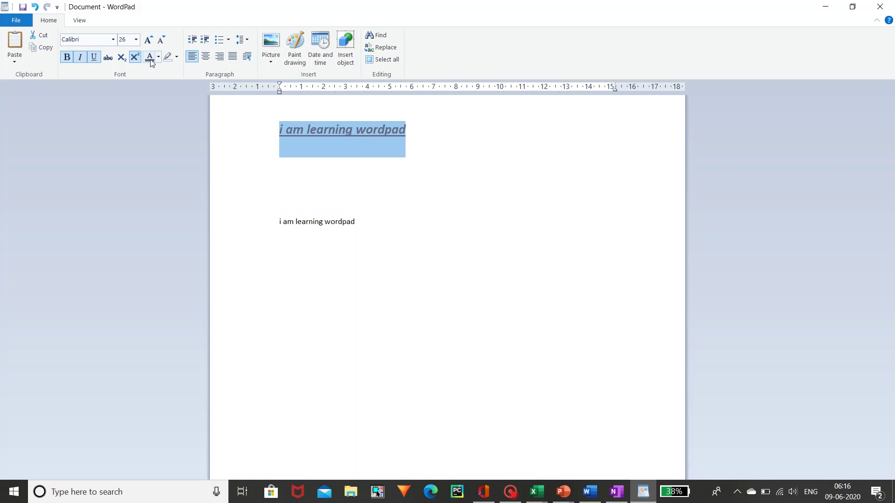
pyautogui.click(158, 56)
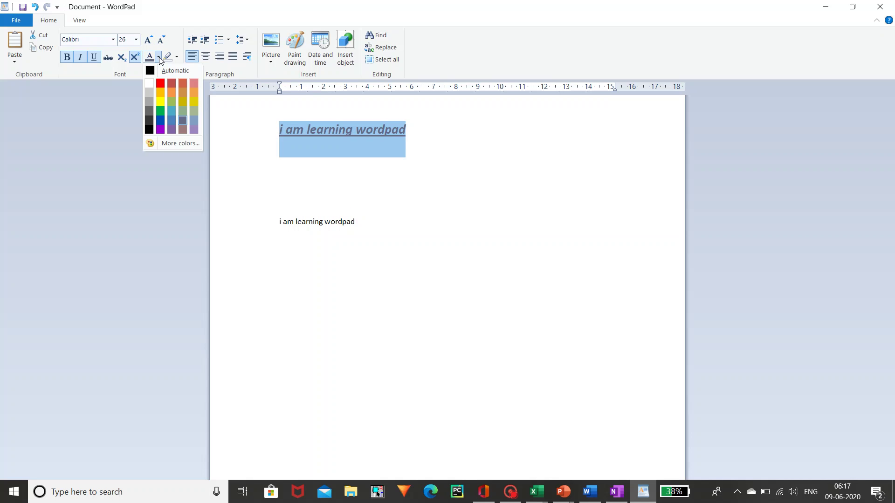
pyautogui.click(160, 84)
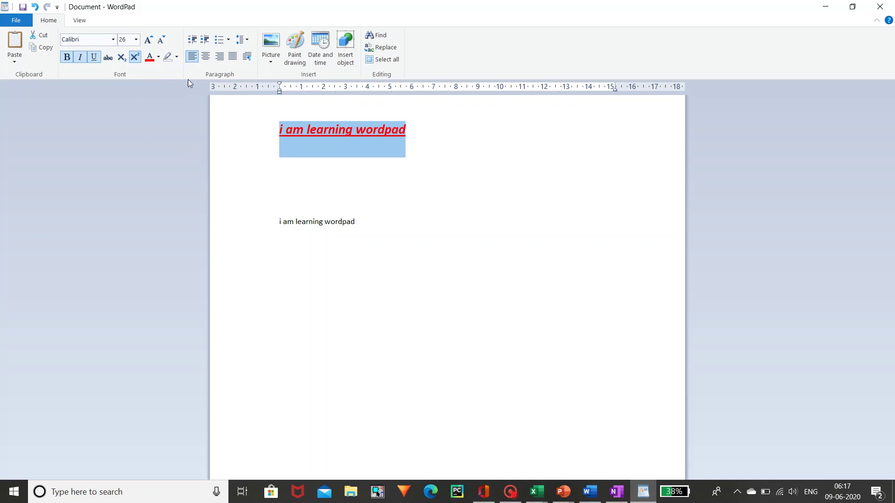
pyautogui.click(177, 57)
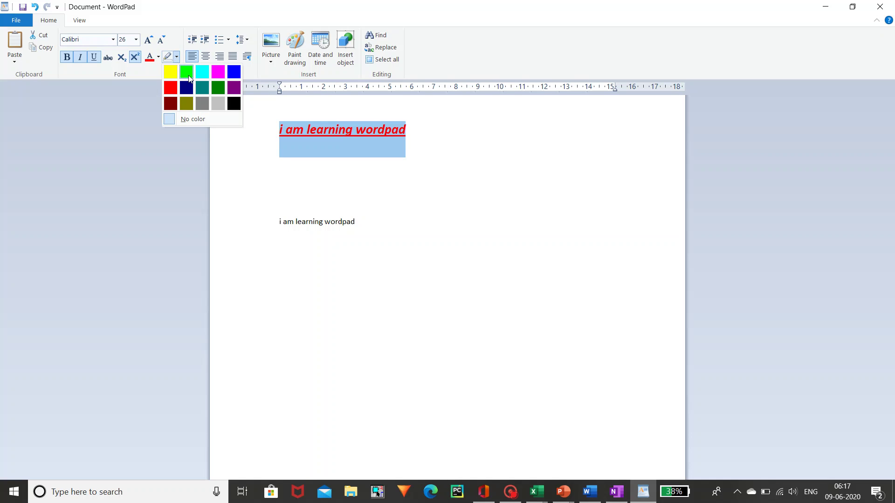
pyautogui.click(185, 73)
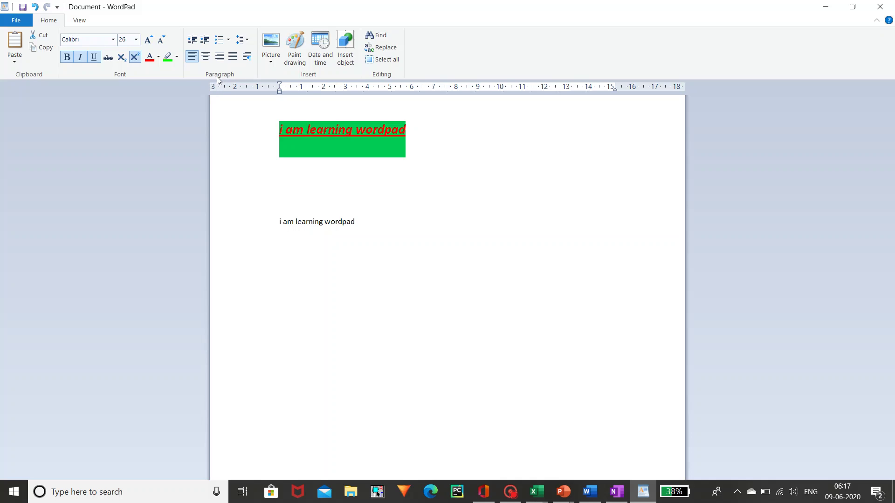
# - Try centre and right alignment on the first line, finally settling on Justify
pyautogui.click(205, 59)
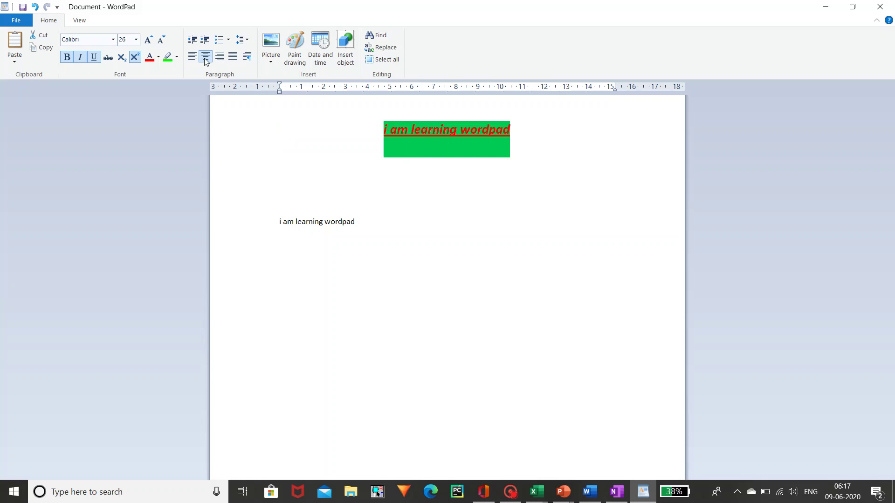
pyautogui.click(219, 57)
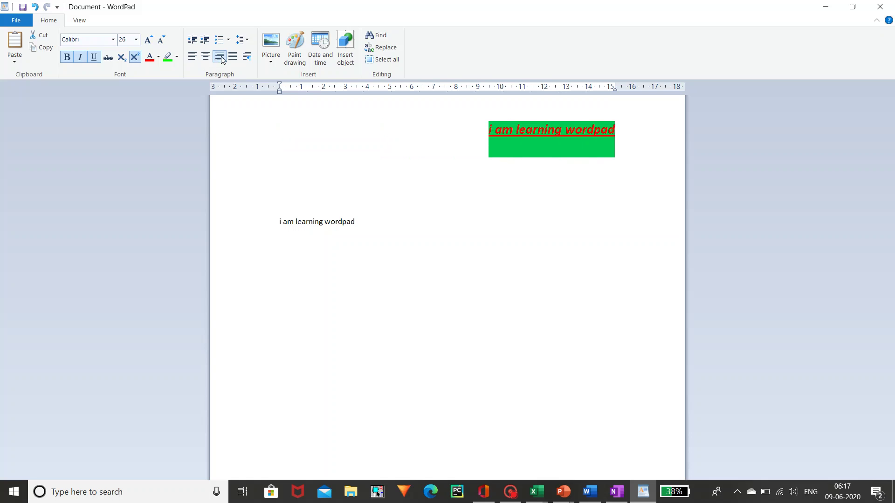
pyautogui.click(232, 57)
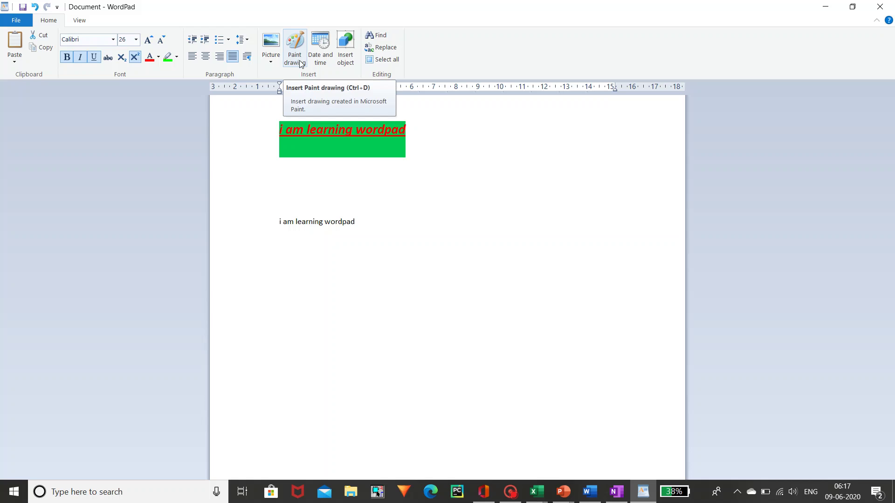
# - Insert the date on the first line in the '9 June 2020' format
pyautogui.click(318, 59)
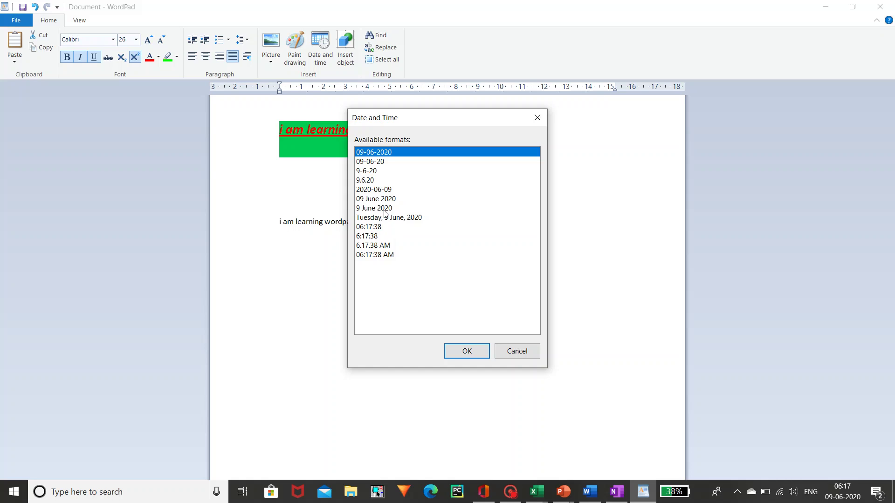
pyautogui.click(385, 213)
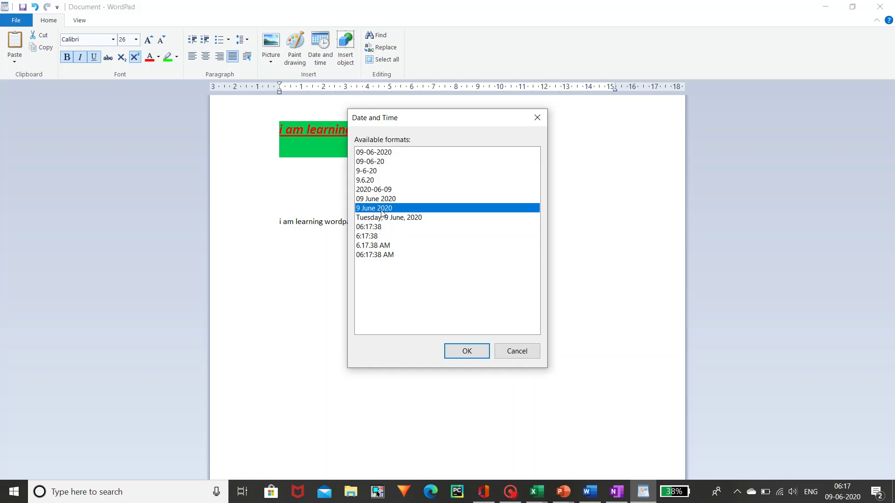
pyautogui.click(466, 351)
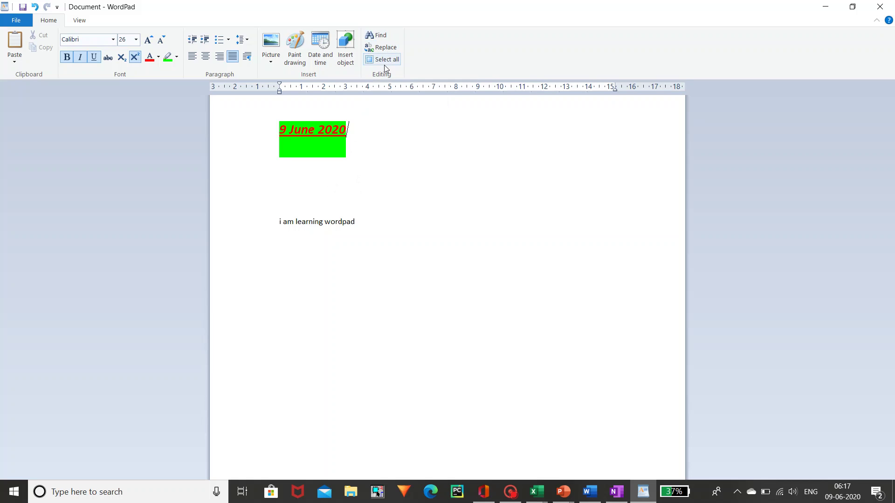
# - On the View tab, zoom the document in and out, then reset it to 100%
pyautogui.click(81, 24)
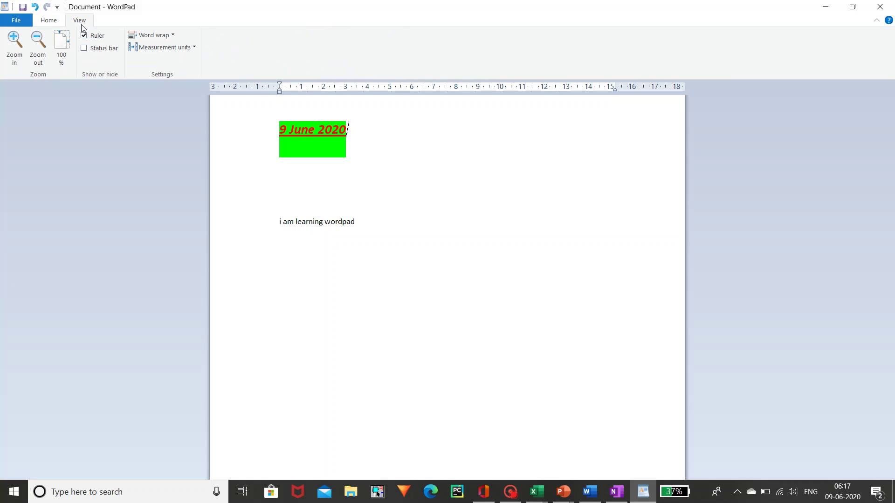
pyautogui.click(21, 60)
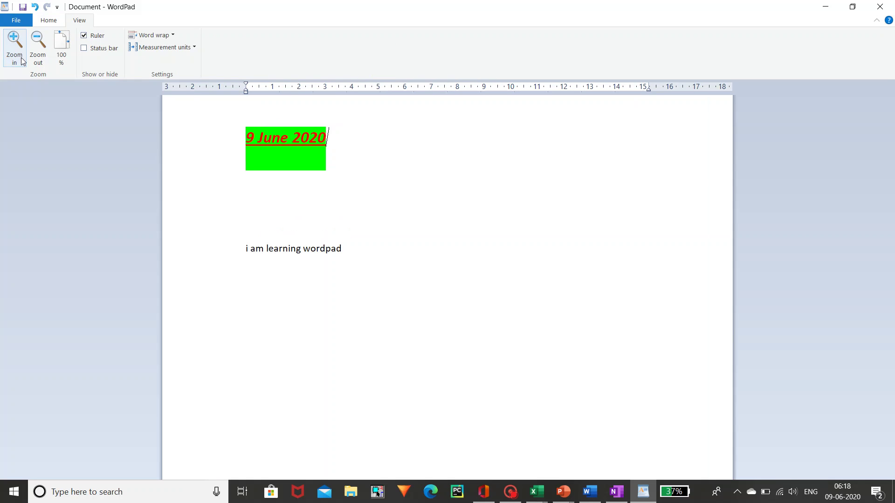
pyautogui.click(39, 59)
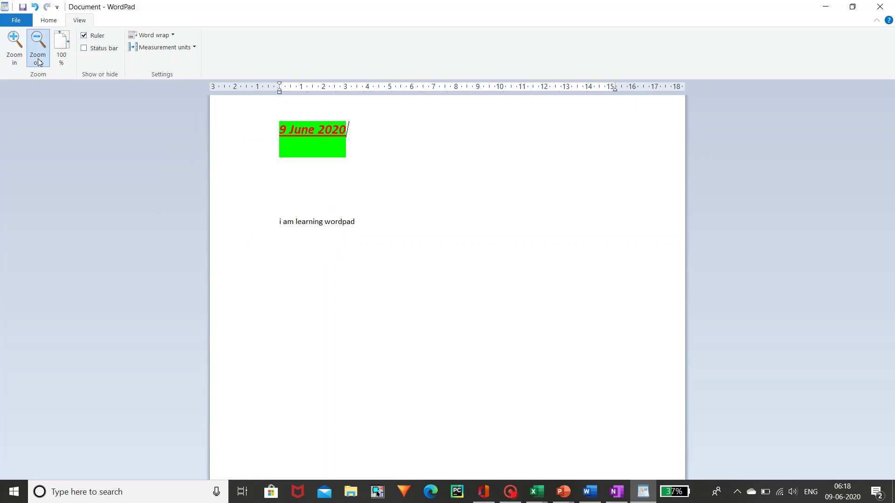
pyautogui.click(63, 52)
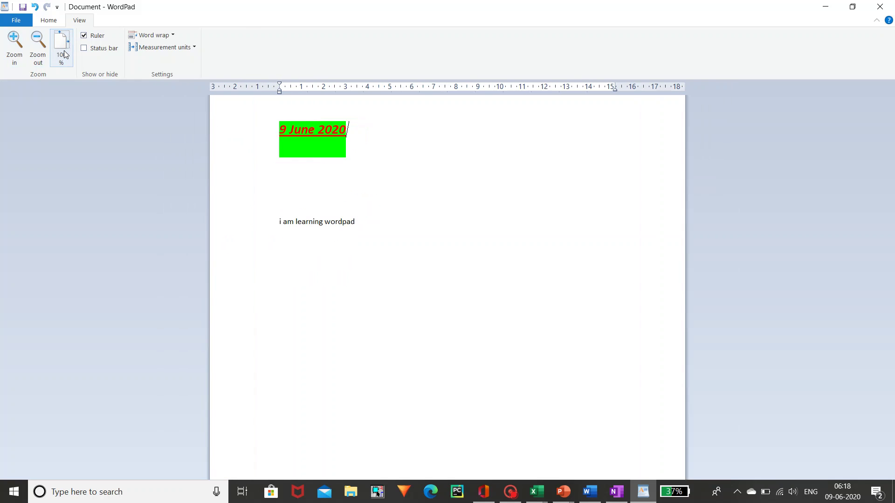
# - Toggle the ruler off and on twice, leaving it visible
pyautogui.click(84, 37)
pyautogui.click(84, 36)
pyautogui.click(84, 38)
pyautogui.click(85, 36)
# - Show the status bar, drag its zoom slider, reset to 100%, then hide the status bar again
pyautogui.click(85, 48)
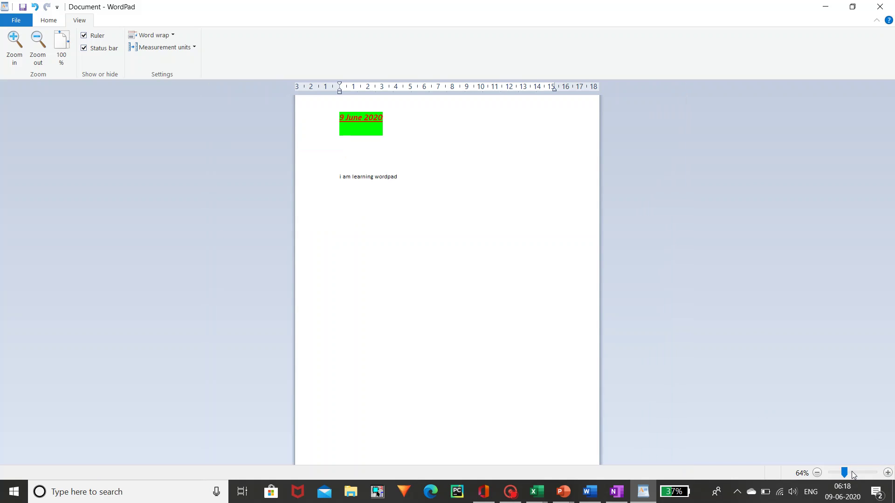
pyautogui.moveTo(851, 471); pyautogui.dragTo(845, 472)
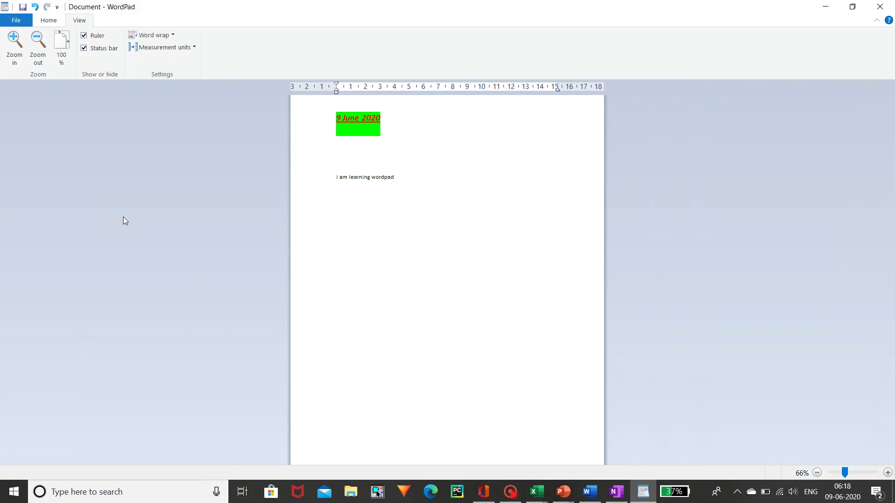
pyautogui.click(61, 44)
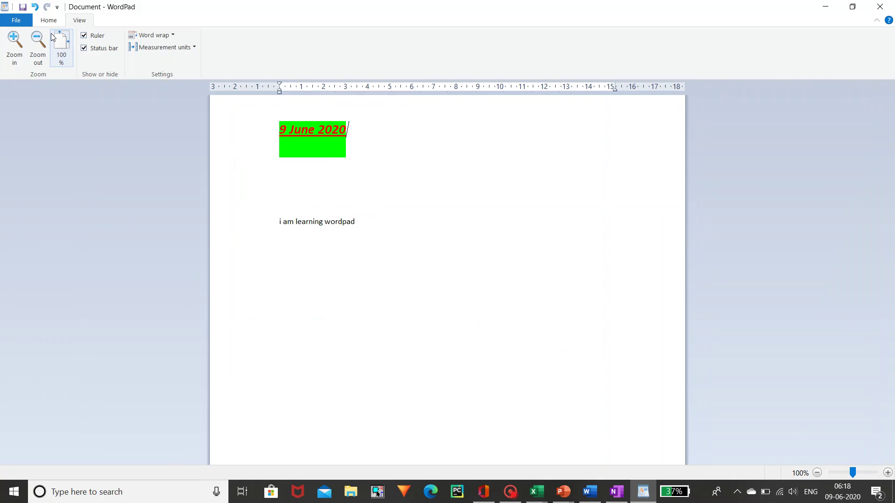
pyautogui.click(94, 51)
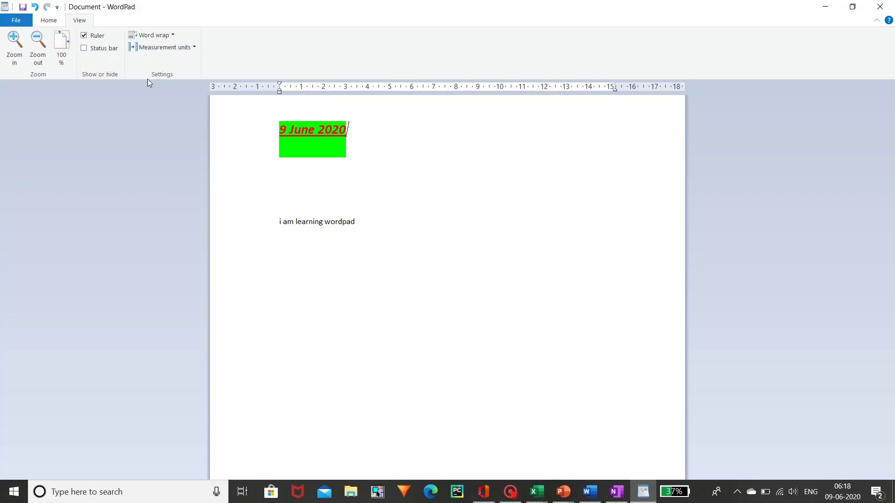
pyautogui.click(153, 36)
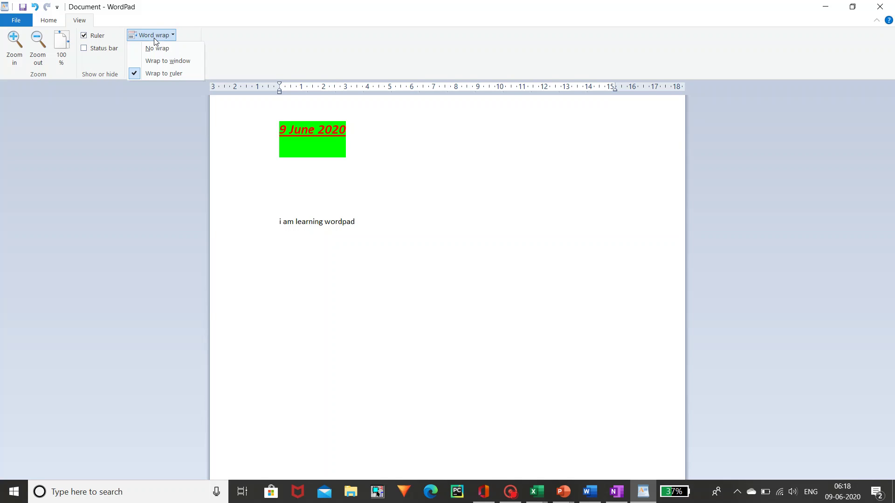
pyautogui.click(158, 36)
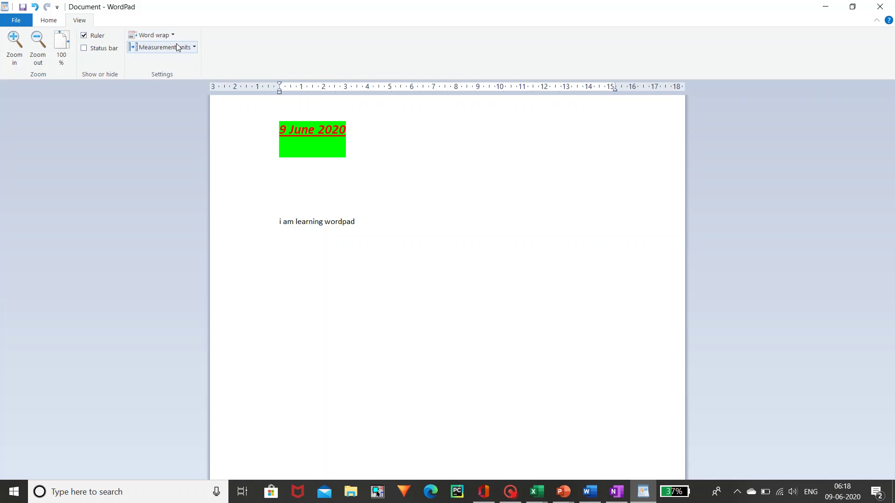
pyautogui.click(179, 47)
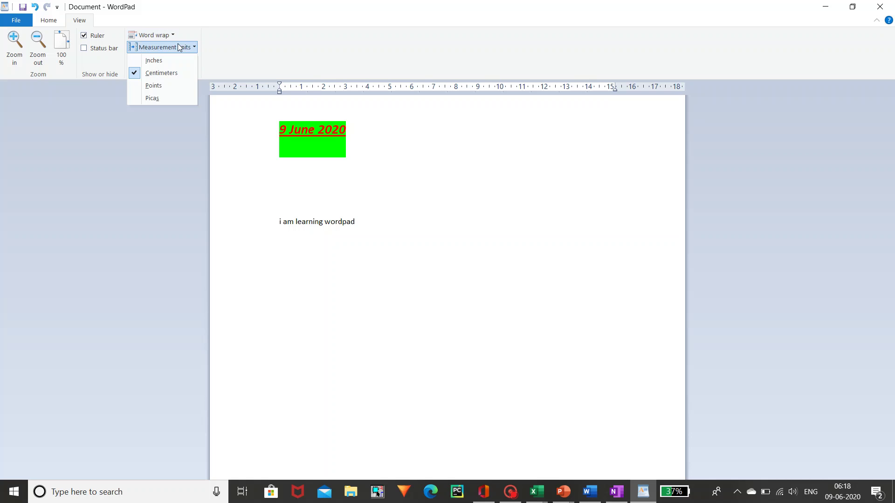
pyautogui.click(162, 64)
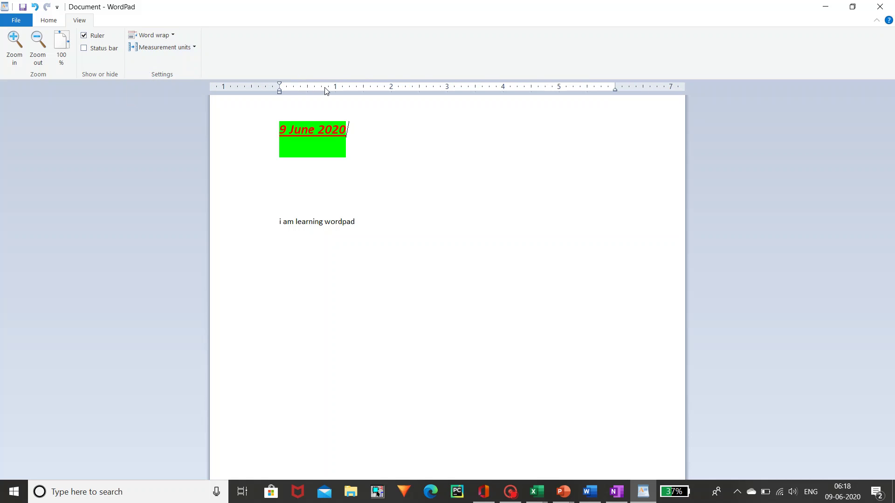
pyautogui.click(195, 49)
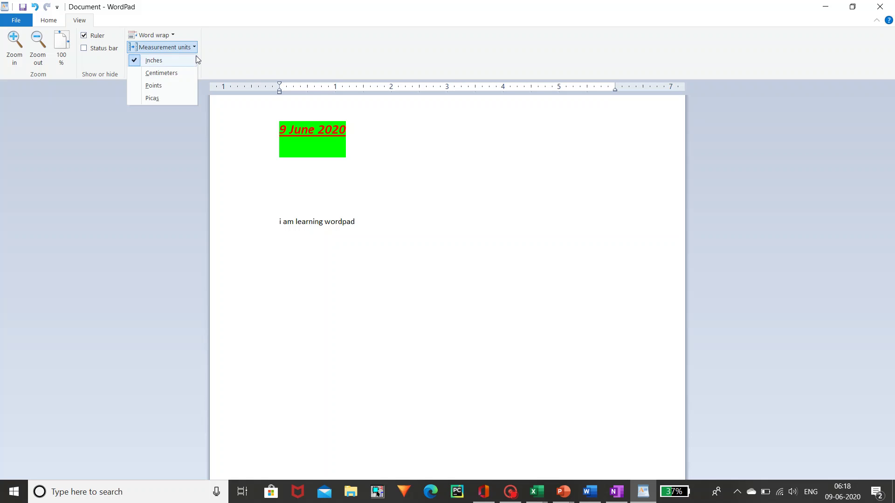
pyautogui.click(174, 80)
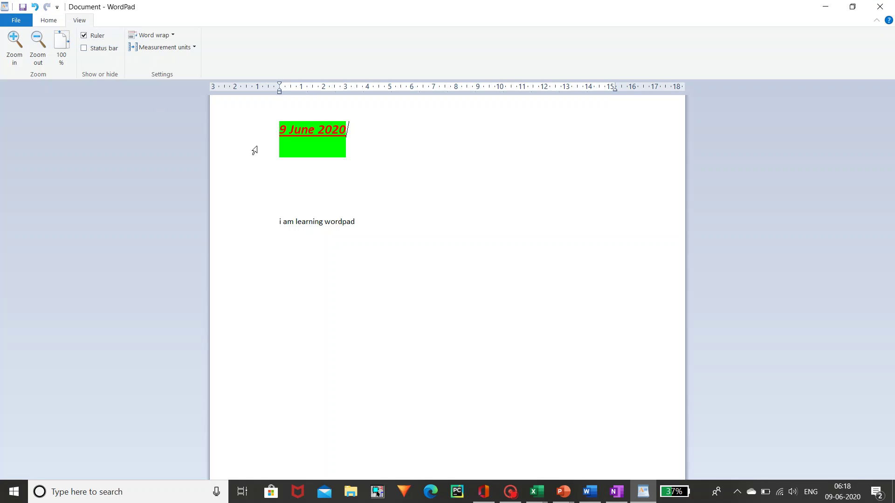
# - Undo the date insertion, cancel the Save As dialog, and close WordPad choosing Don't Save
pyautogui.hotkey('ctrl', 'z')
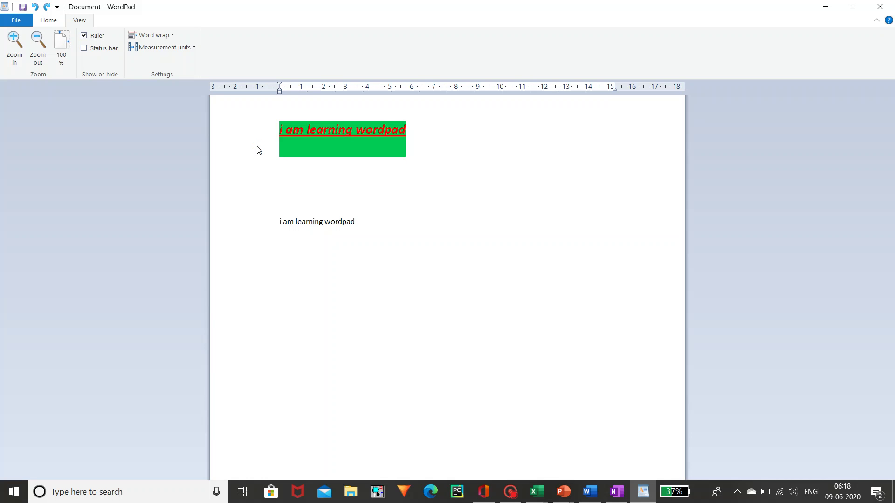
pyautogui.hotkey('ctrl', 's')
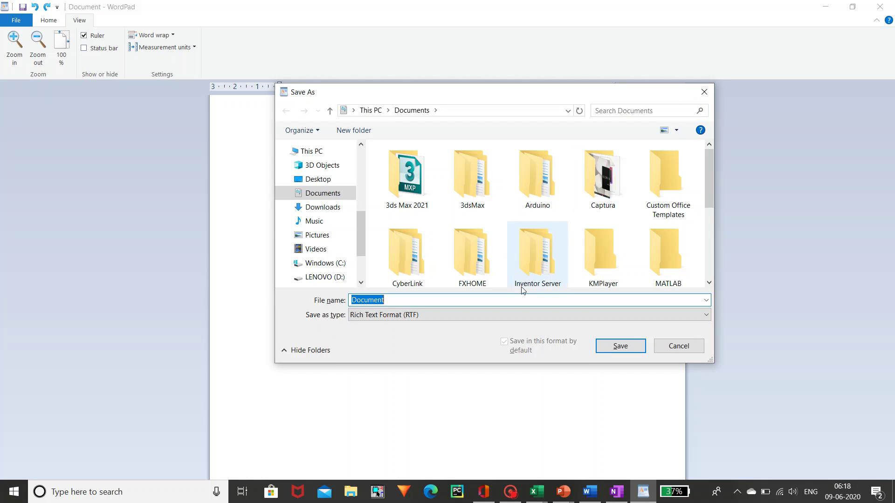
pyautogui.click(676, 346)
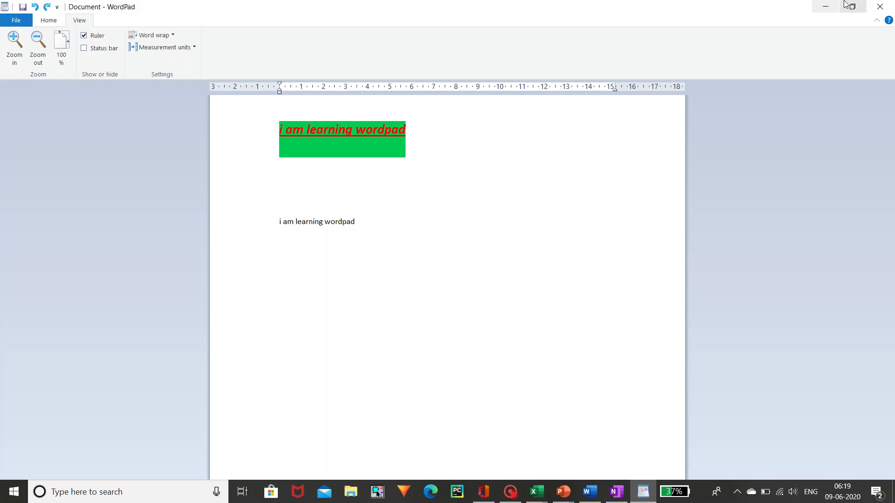
pyautogui.click(879, 7)
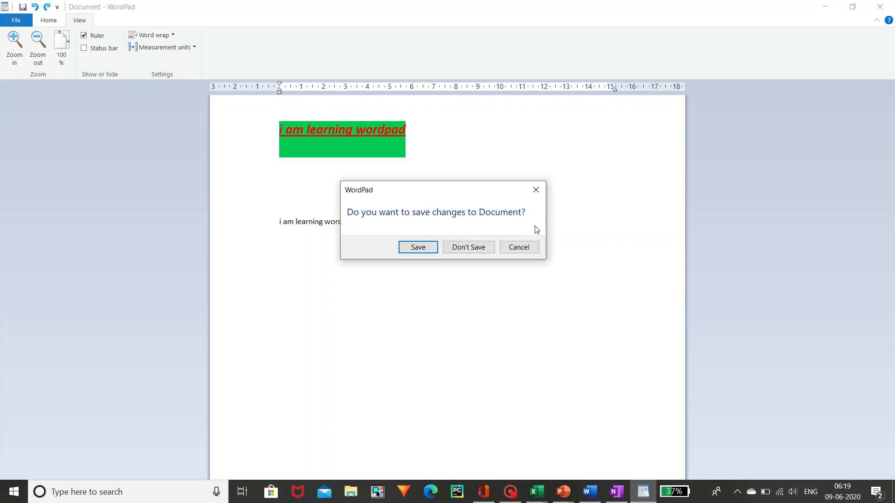
pyautogui.click(468, 247)
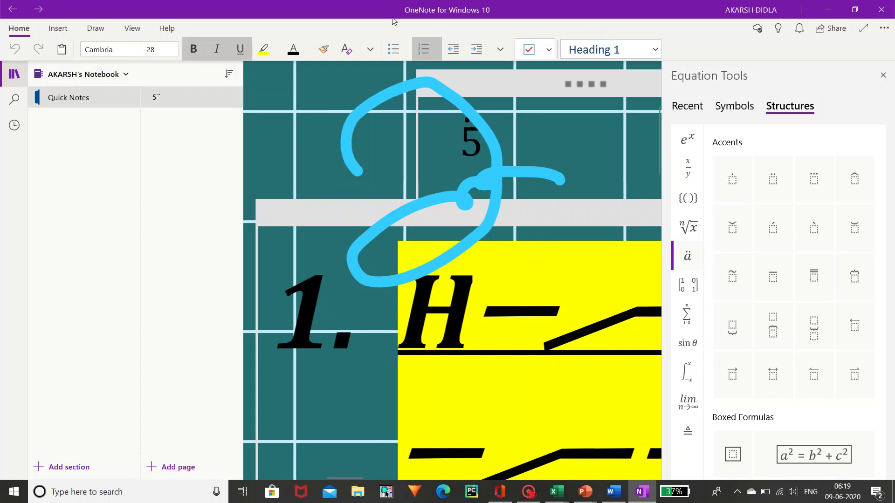
# - Close the OneNote for Windows 10 window
pyautogui.click(881, 10)
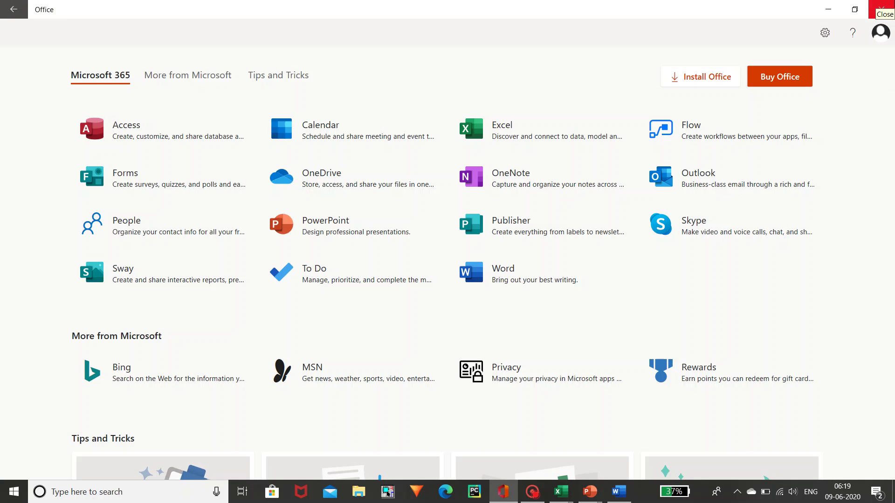
# - Close the Office hub window to reveal Excel's blank Book2 workbook
pyautogui.click(892, 6)
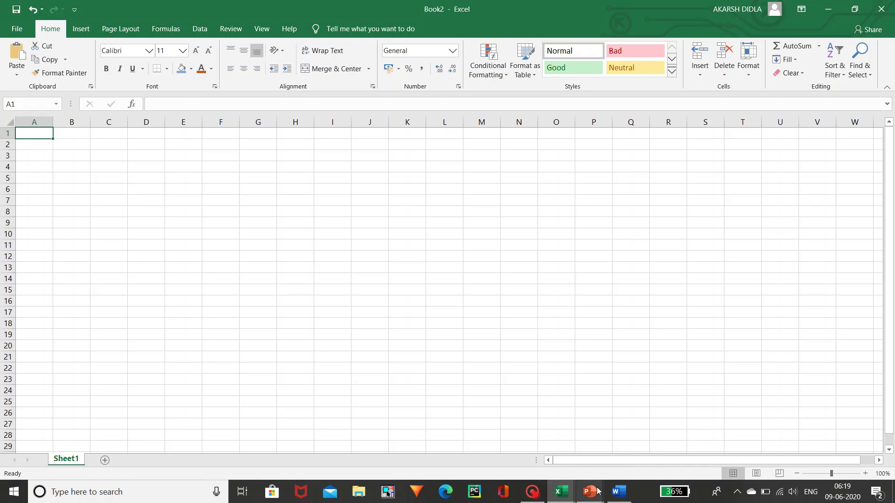
# - Bring PowerPoint's Presentation2 to the front from the taskbar and show its Home tab
pyautogui.moveTo(596, 491)
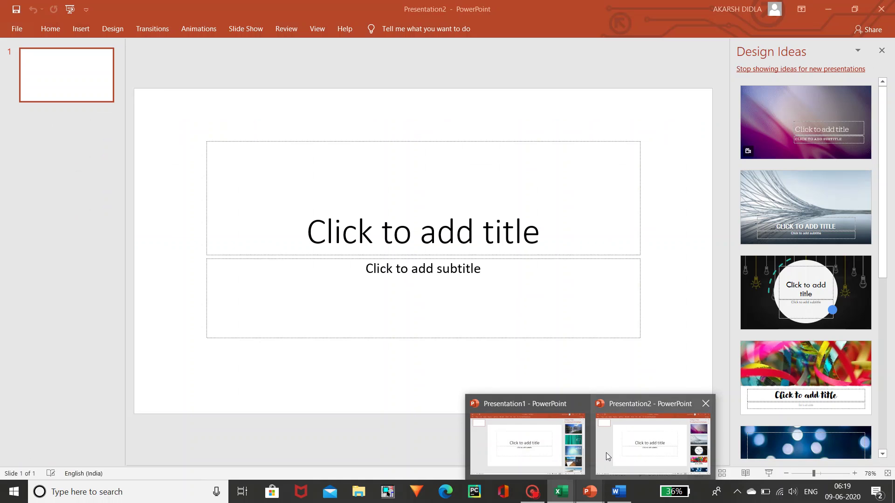
pyautogui.click(605, 452)
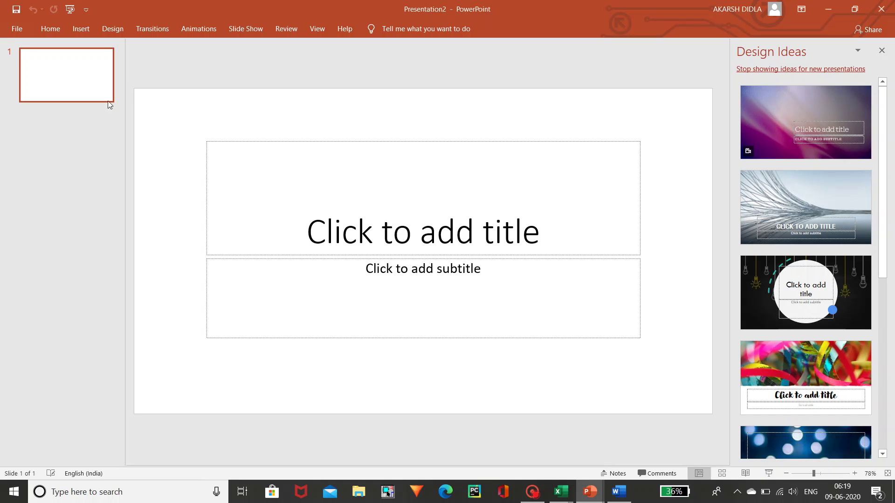
pyautogui.click(41, 32)
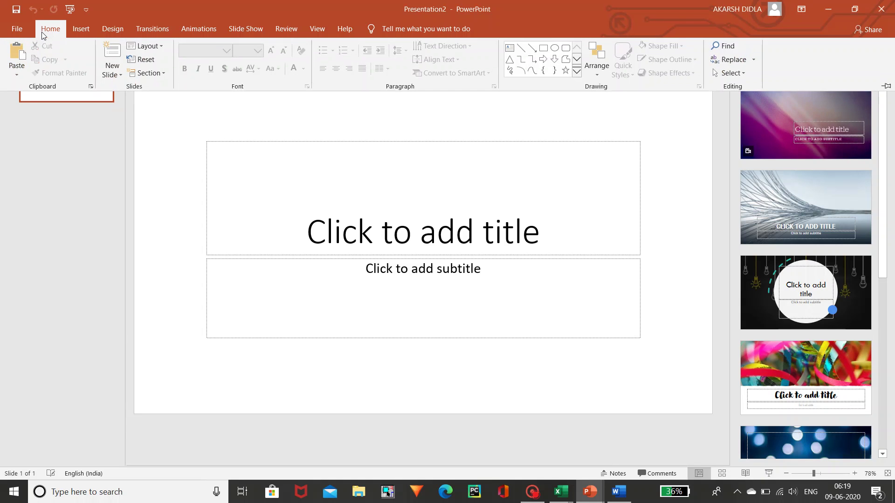
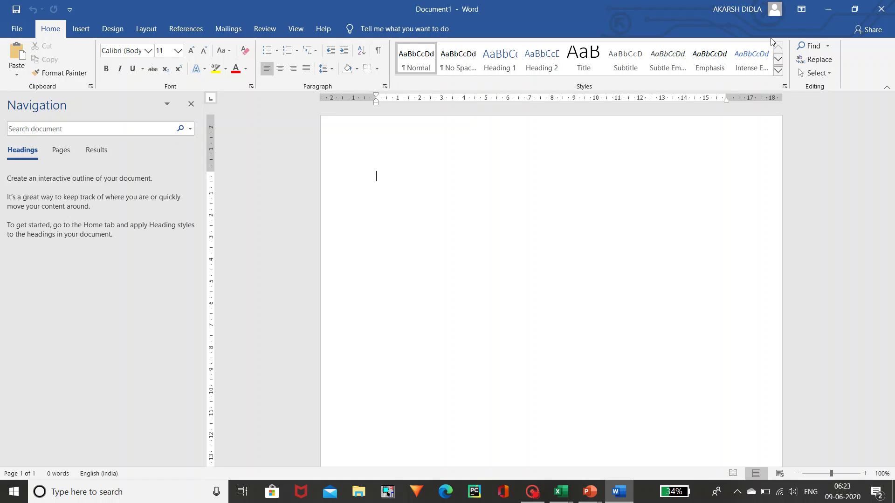
# - Close Word, then close the PowerPoint presentation without saving its changes
pyautogui.click(881, 9)
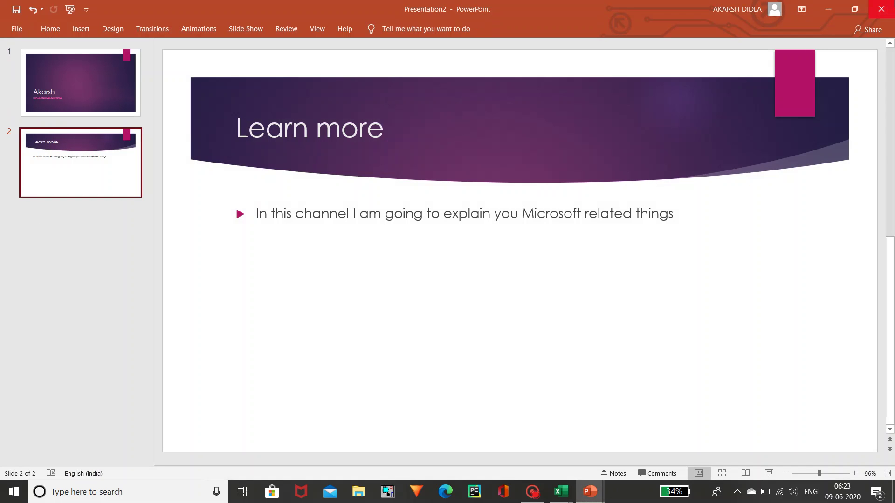
pyautogui.click(880, 9)
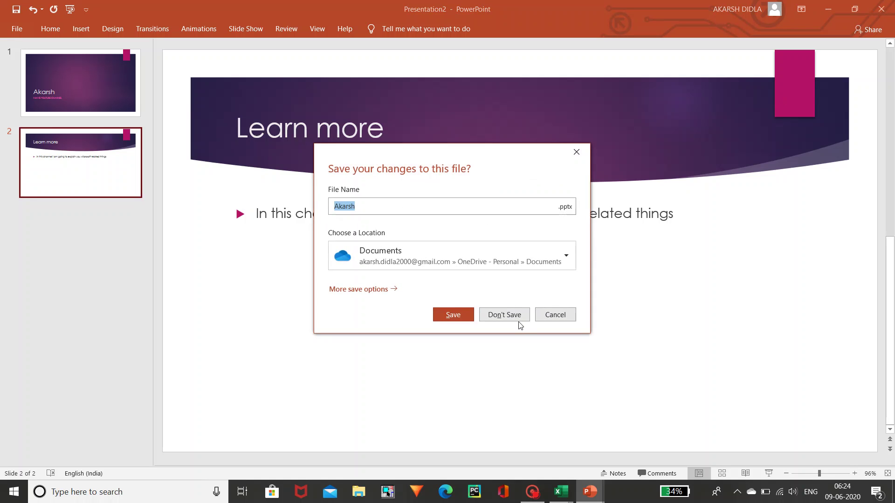
pyautogui.click(519, 321)
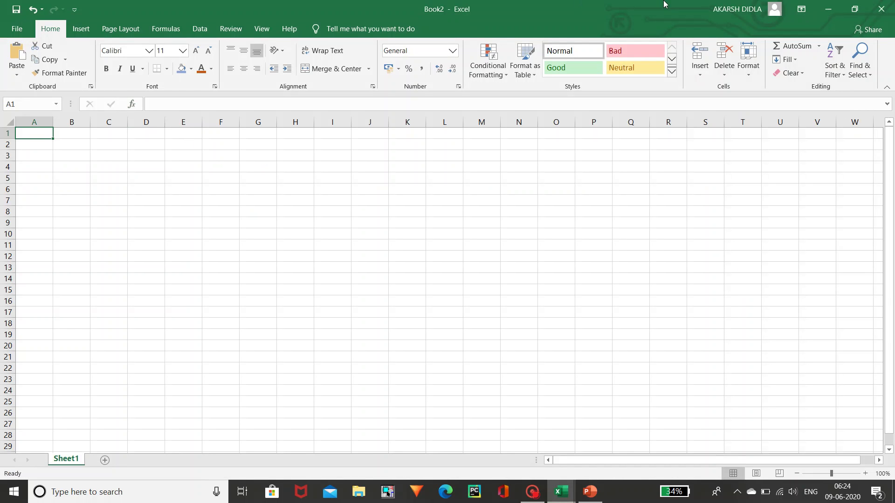
# - Close Book2, then type and correct the e-mail address in Book1's G3 and commit it
pyautogui.click(880, 9)
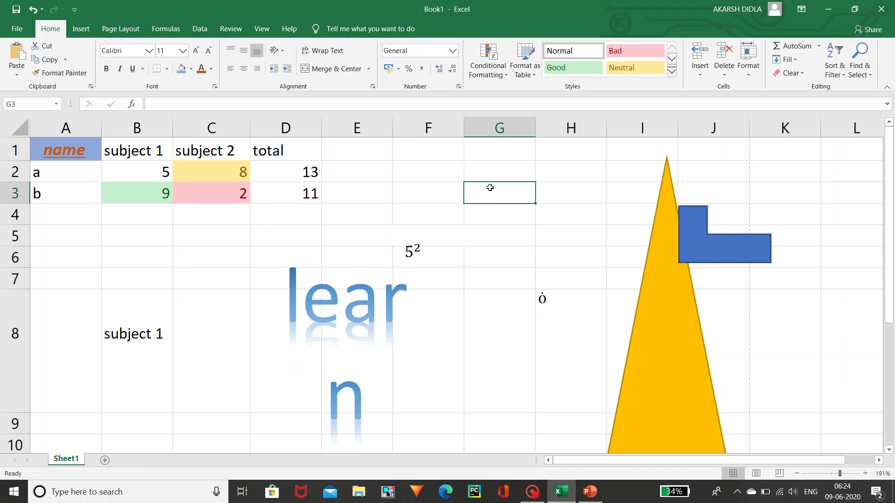
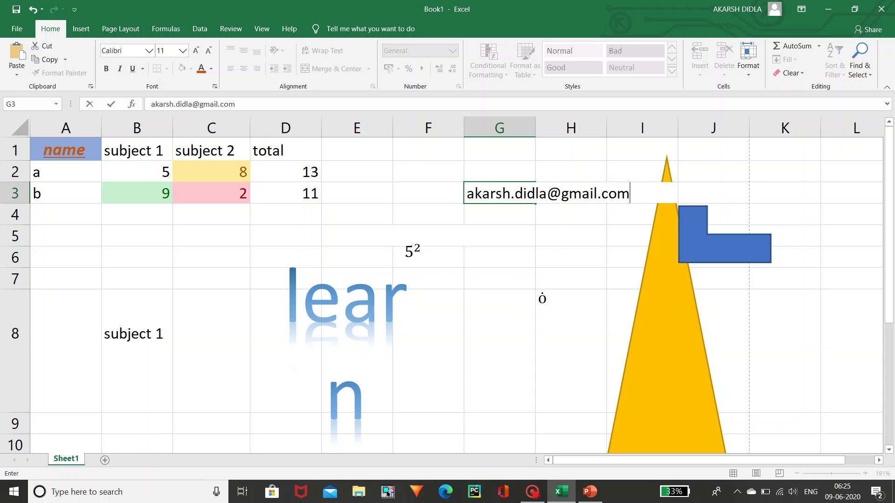
pyautogui.moveTo(474, 194); pyautogui.dragTo(630, 193)
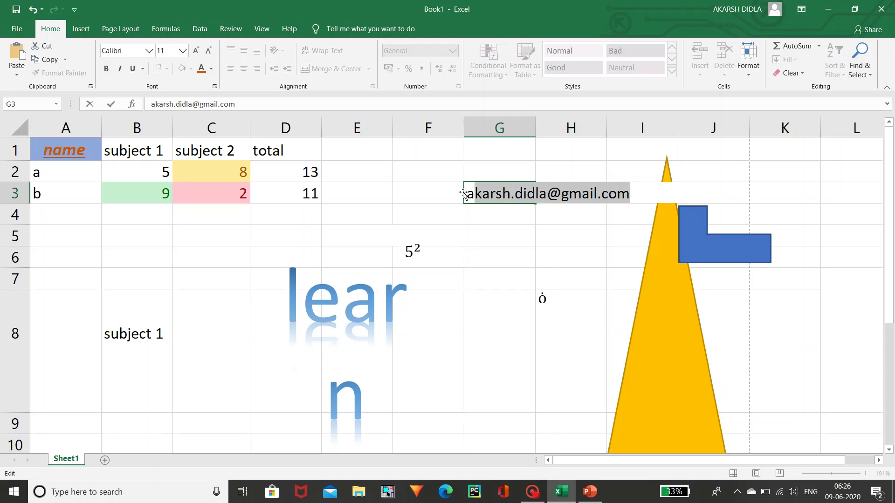
pyautogui.press('Return')
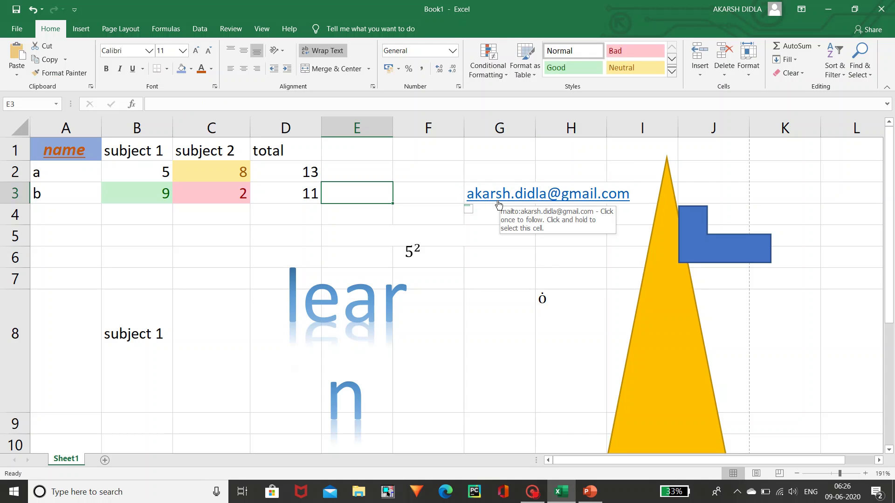